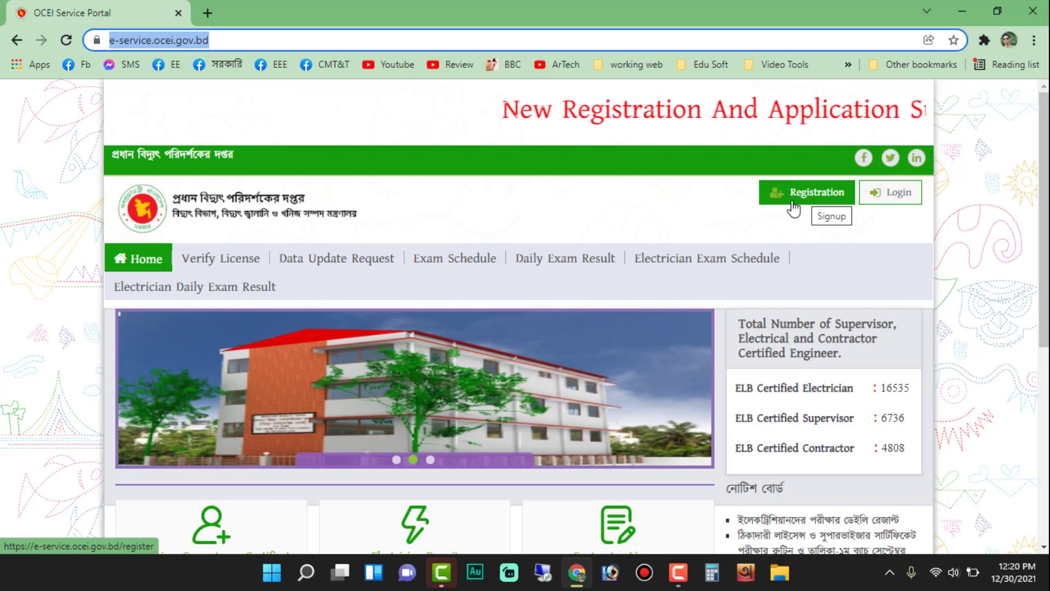
Step: Open the User Registration Form and enter the applicant's full name
left_click(829, 206)
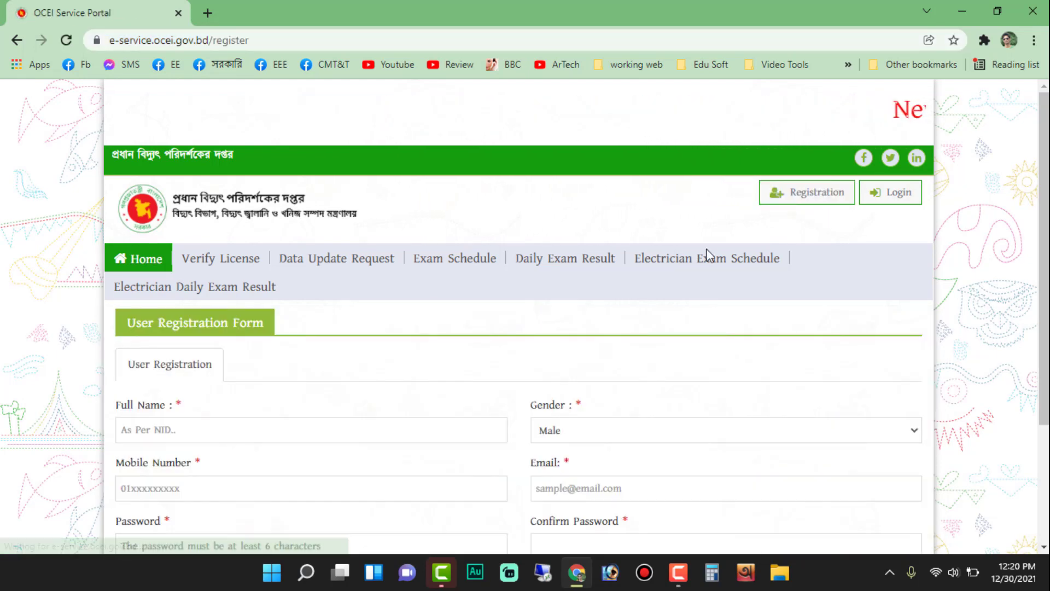
scroll(347, 251, "down", 2)
scroll(328, 285, "down", 1)
left_click(257, 272)
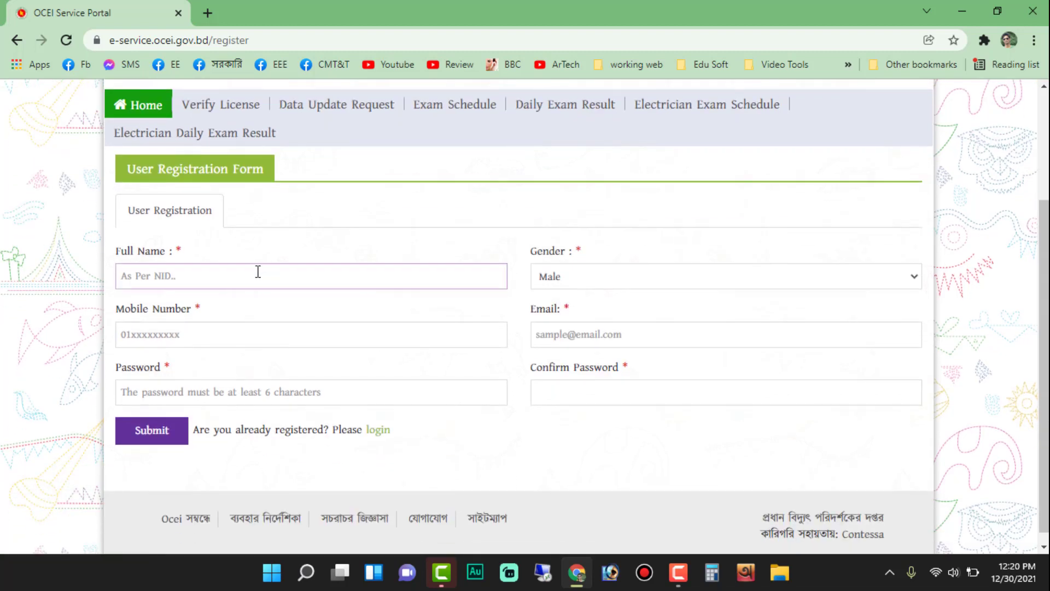
left_click(238, 246)
left_click(235, 277)
left_click(195, 279)
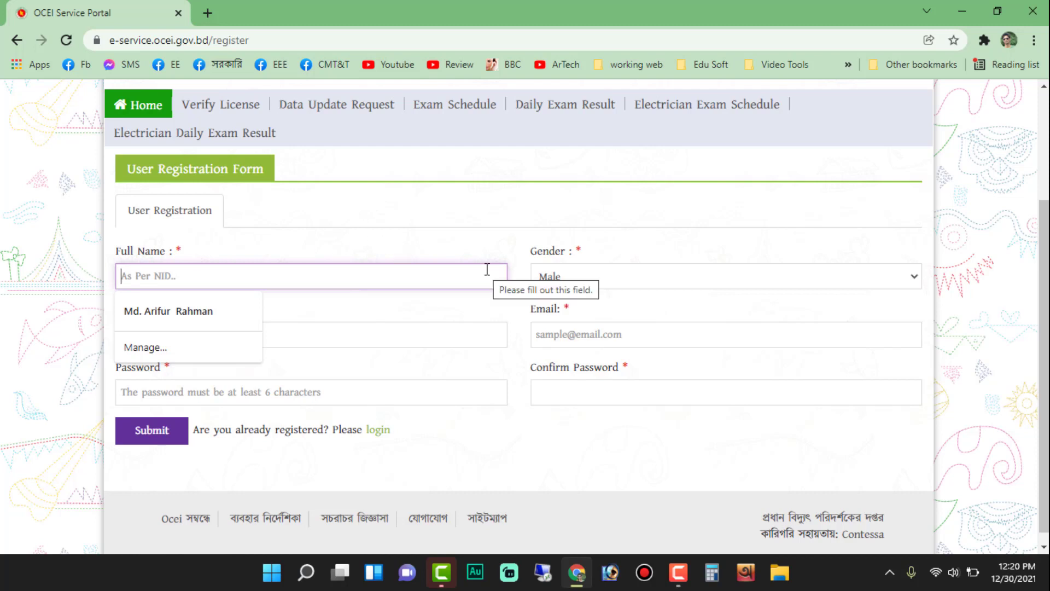
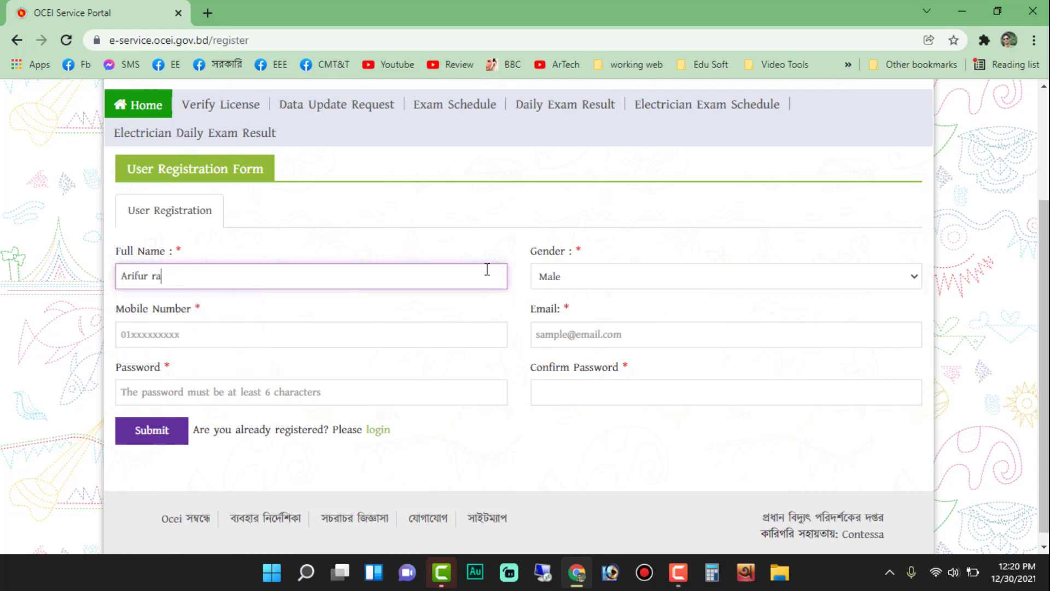
Step: Keep Male as the selected gender in the registration form
key("Tab")
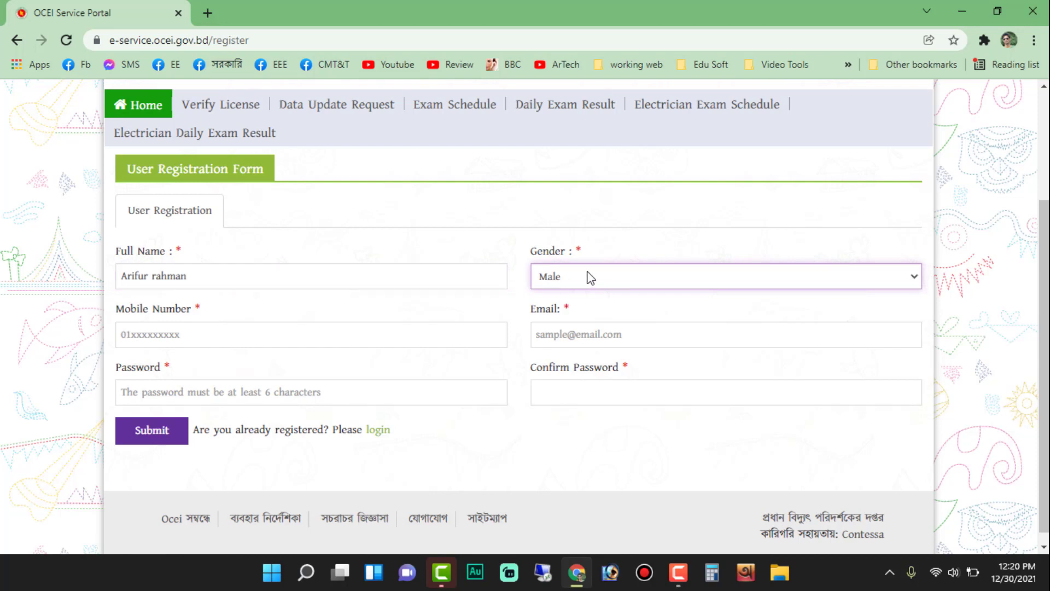
left_click_drag(529, 261, 616, 269)
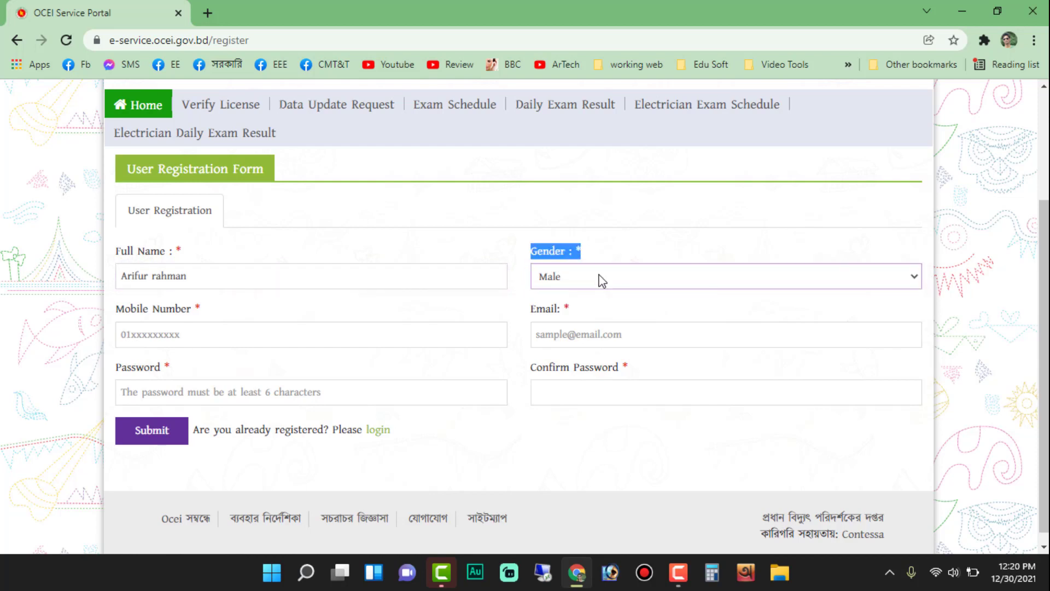
left_click(602, 281)
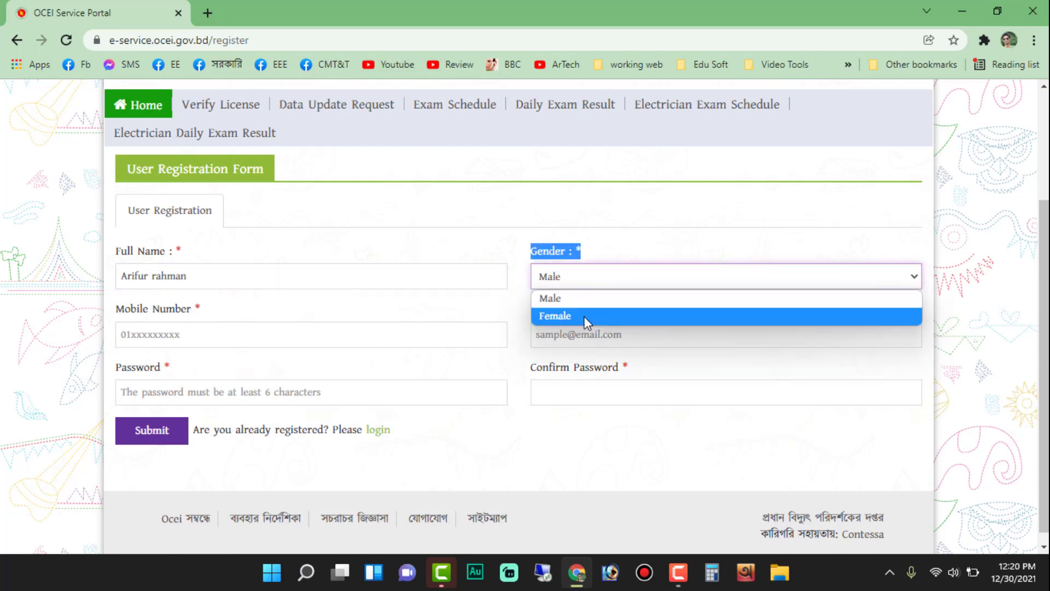
left_click(248, 340)
left_click(241, 339)
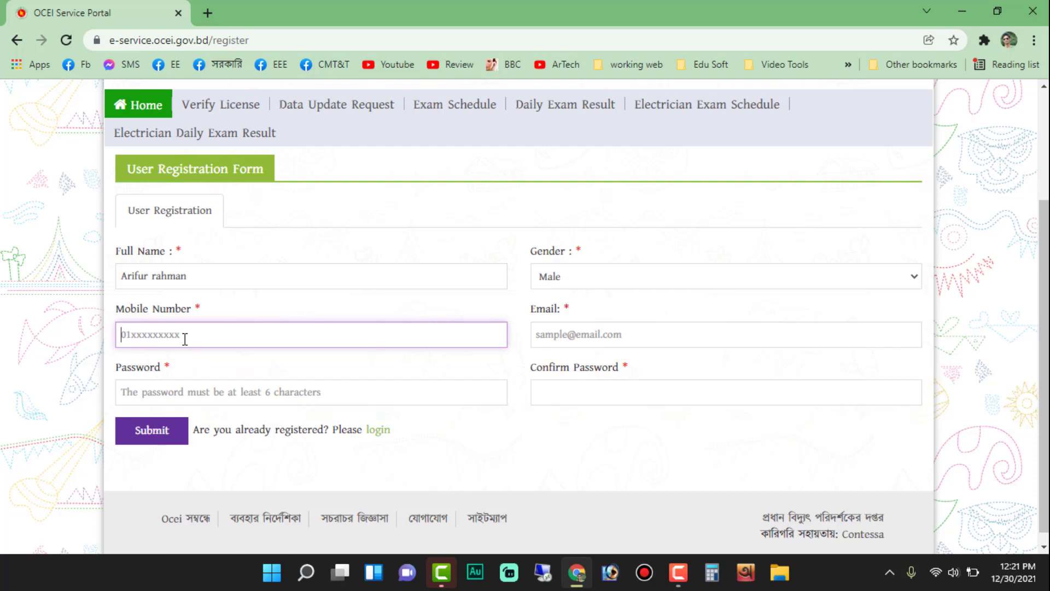
Step: Enter a mobile number, replacing the first one flagged as already used
type("01783***")
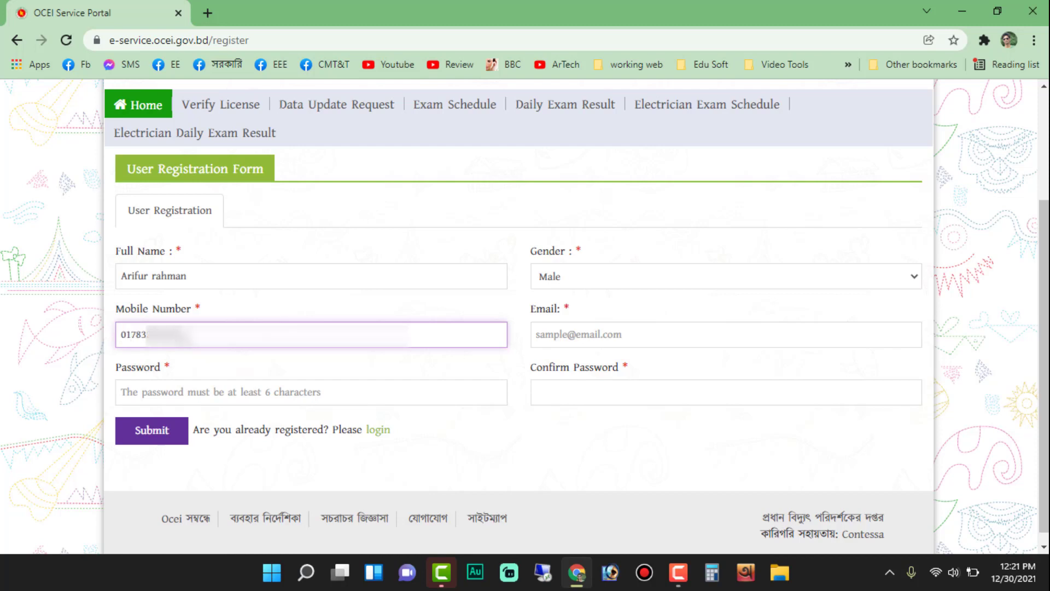
left_click(725, 334)
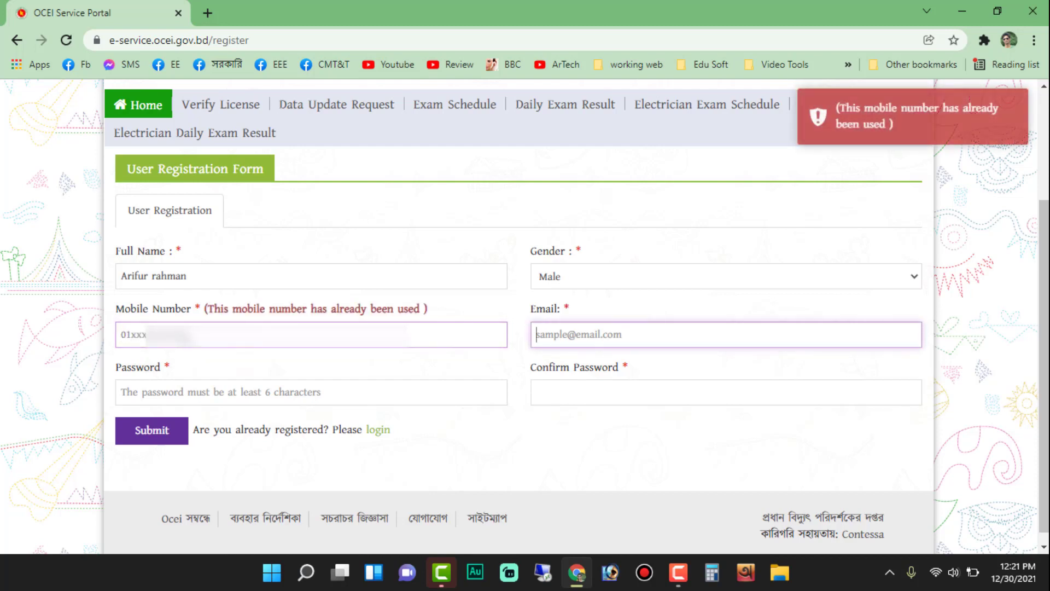
mouse_move(209, 308)
left_mouse_down()
mouse_move(427, 309)
mouse_move(202, 310)
left_mouse_up()
left_click(451, 312)
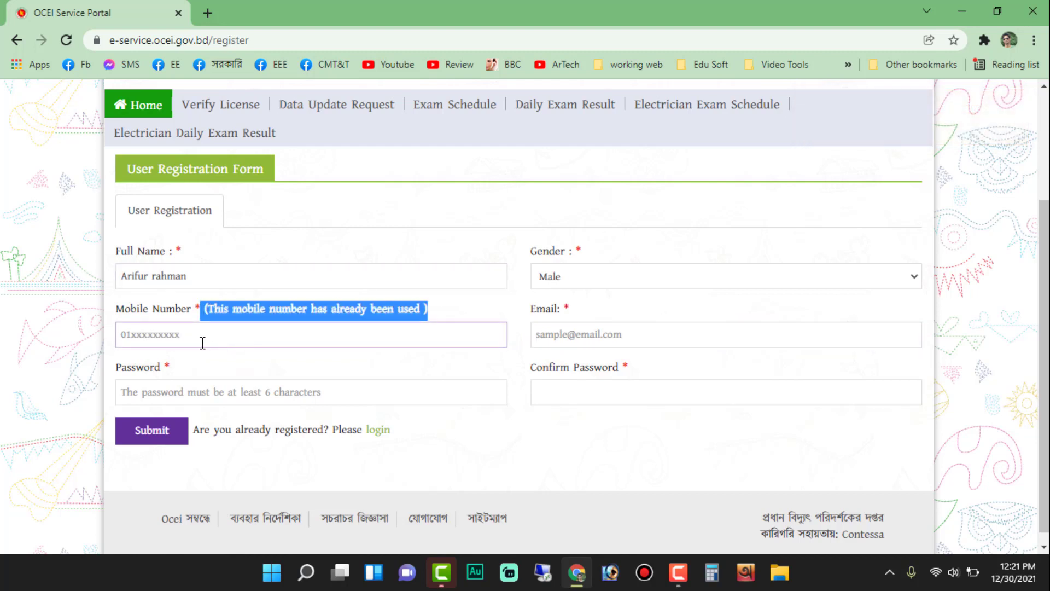
left_click(223, 334)
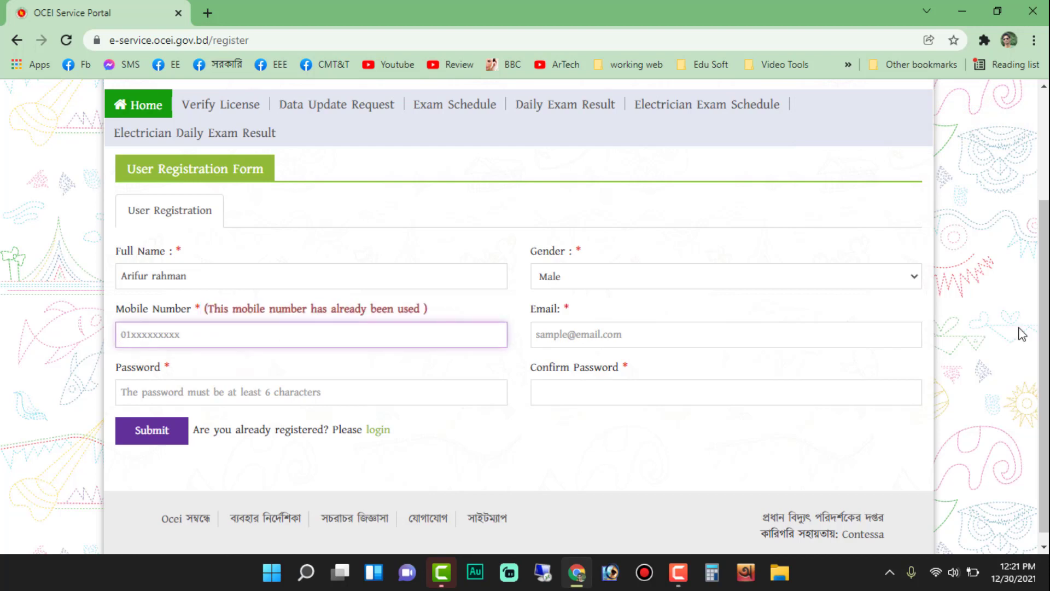
type("016")
type("7300")
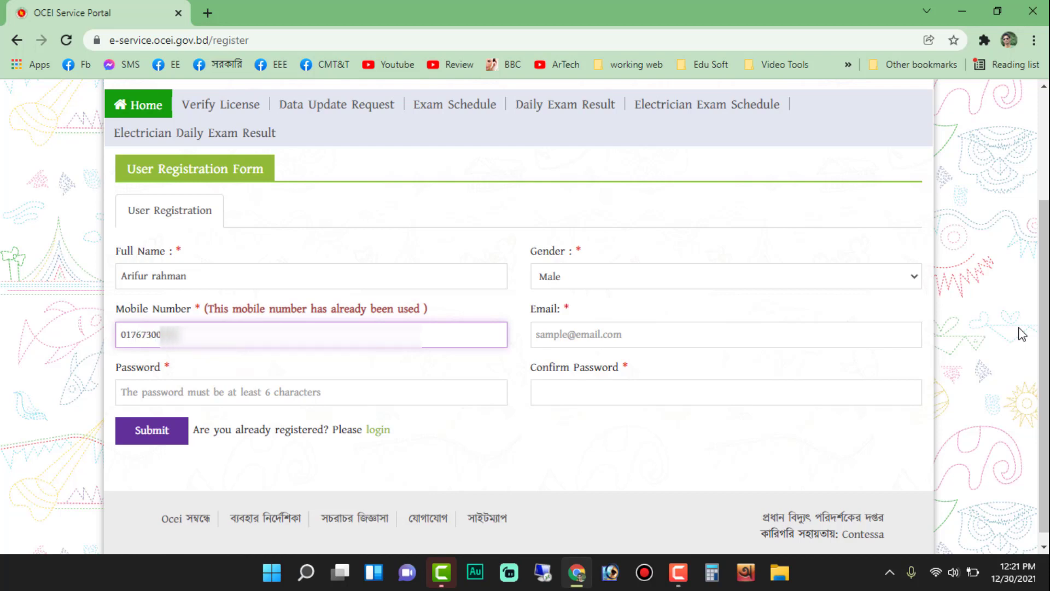
key("Tab")
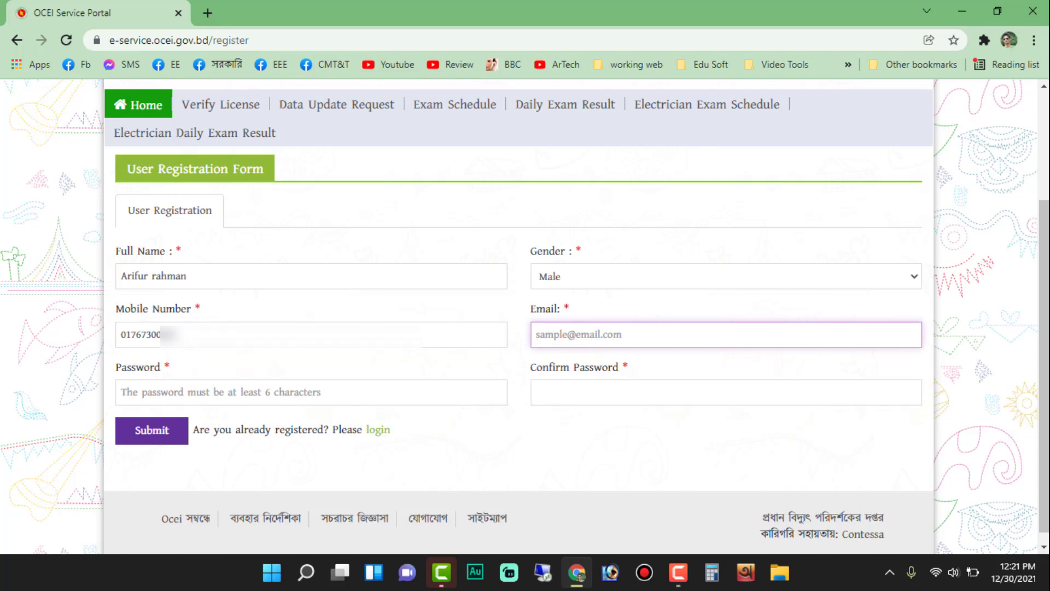
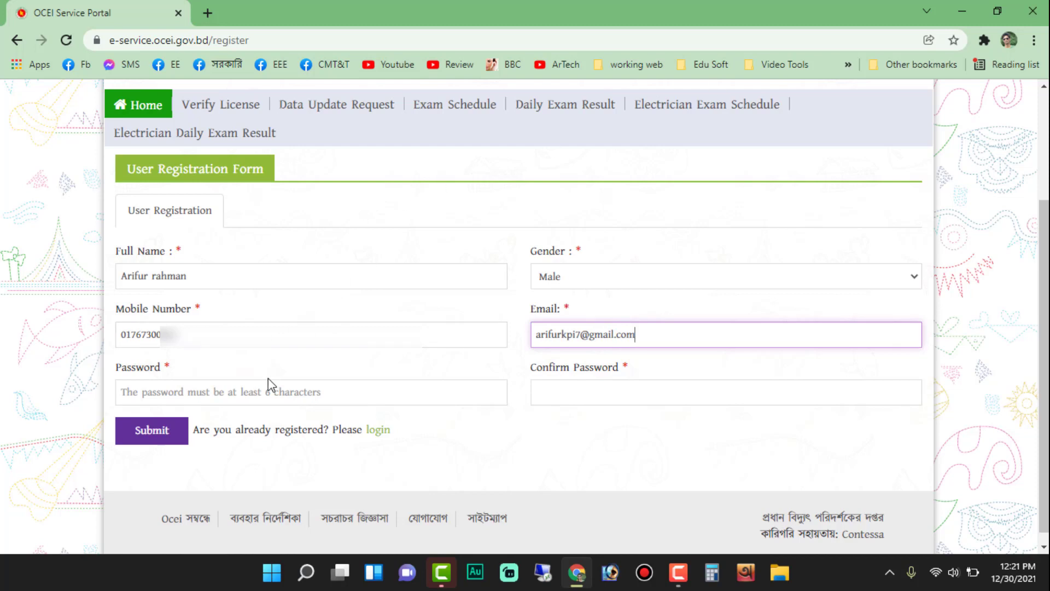
Step: Fill in the applicant's e-mail address and the account password
left_click(271, 386)
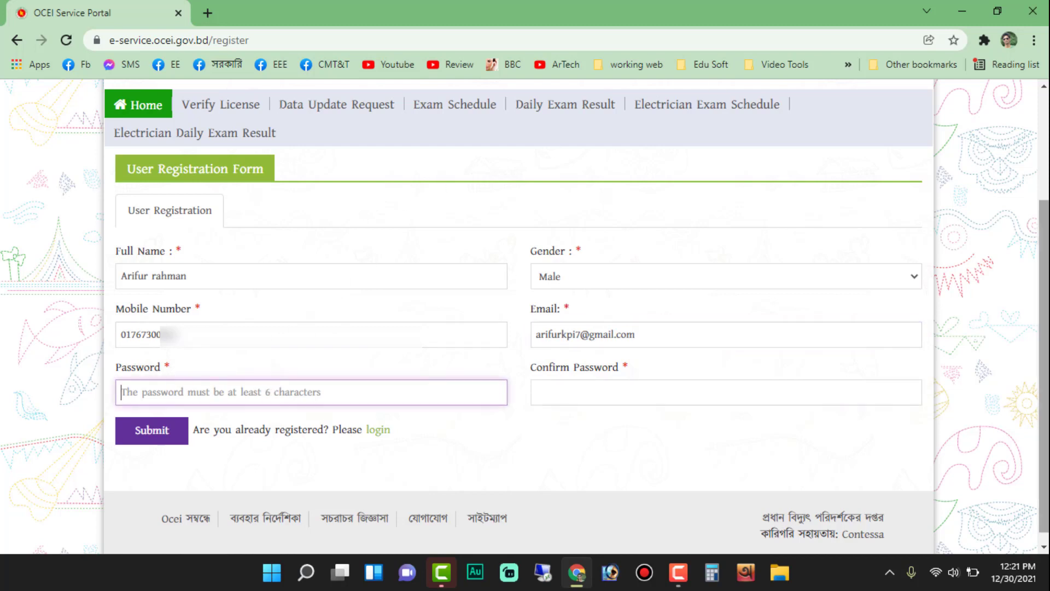
key("Tab")
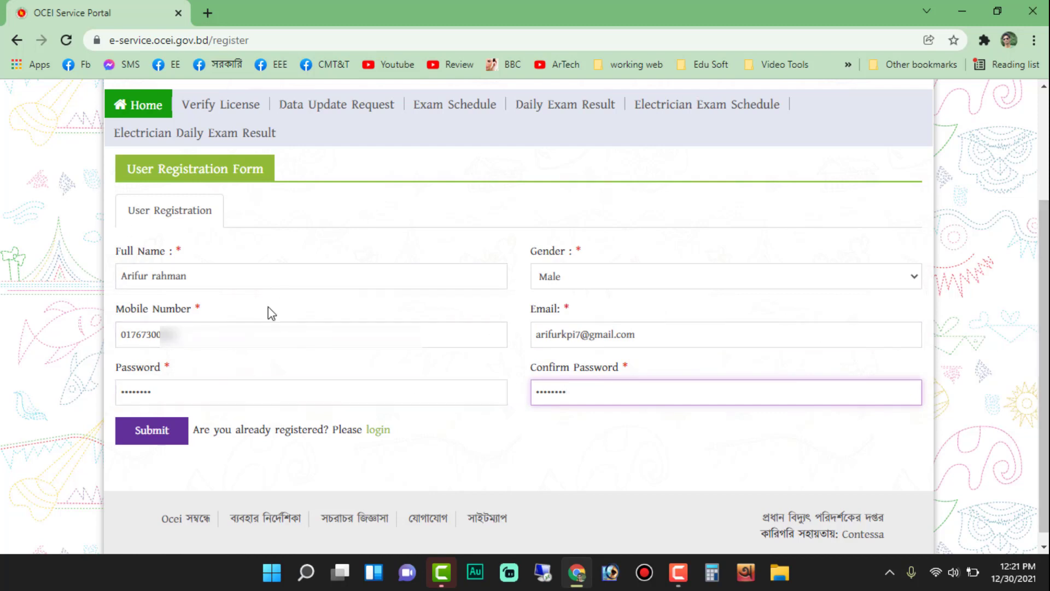
Step: Submit the registration and verify the new account with the 4-digit OTP code
left_click(153, 449)
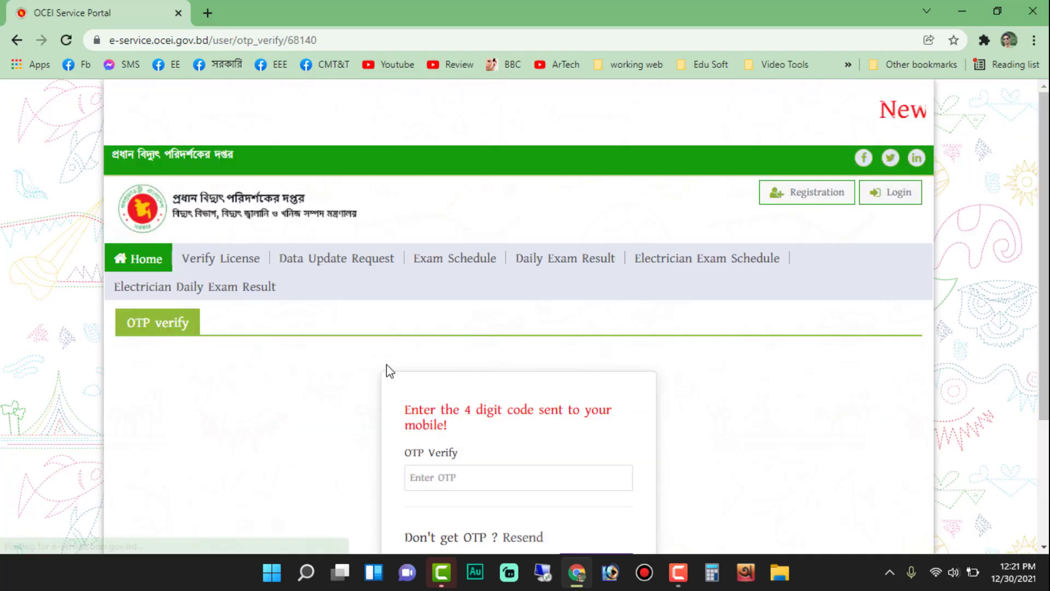
scroll(418, 344, "down", 2)
left_click_drag(402, 333, 604, 352)
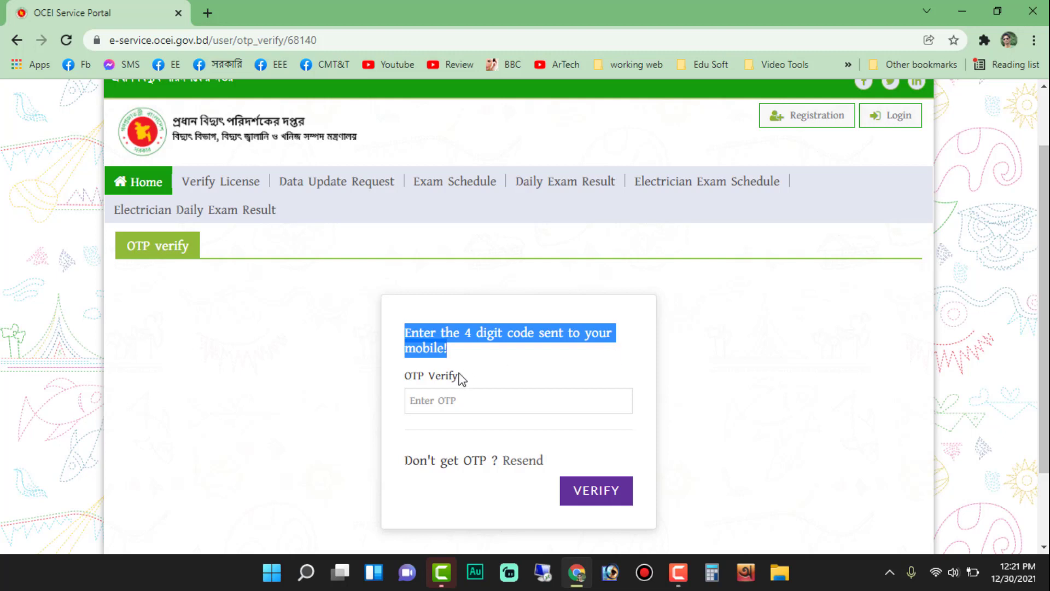
left_click(486, 401)
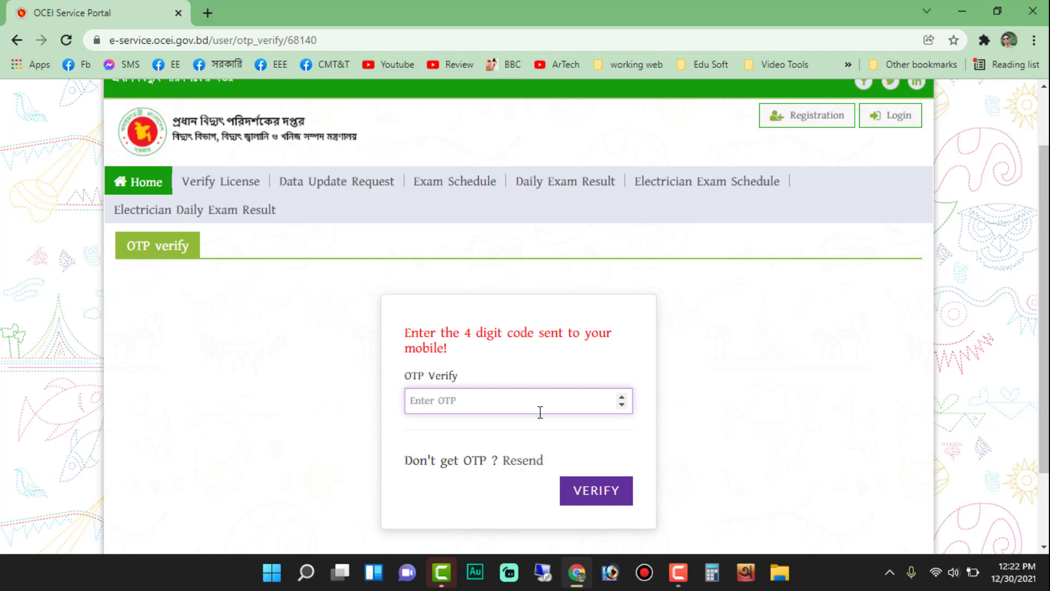
key("Return")
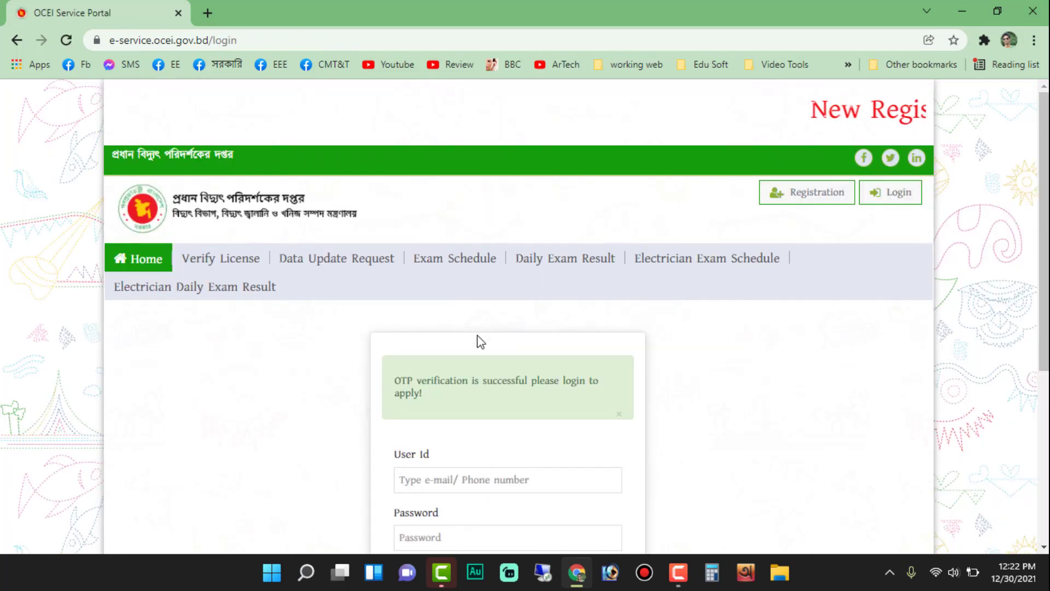
Step: Log in using the registered mobile number as User Id and the account password
scroll(749, 343, "down", 2)
scroll(375, 353, "down", 3)
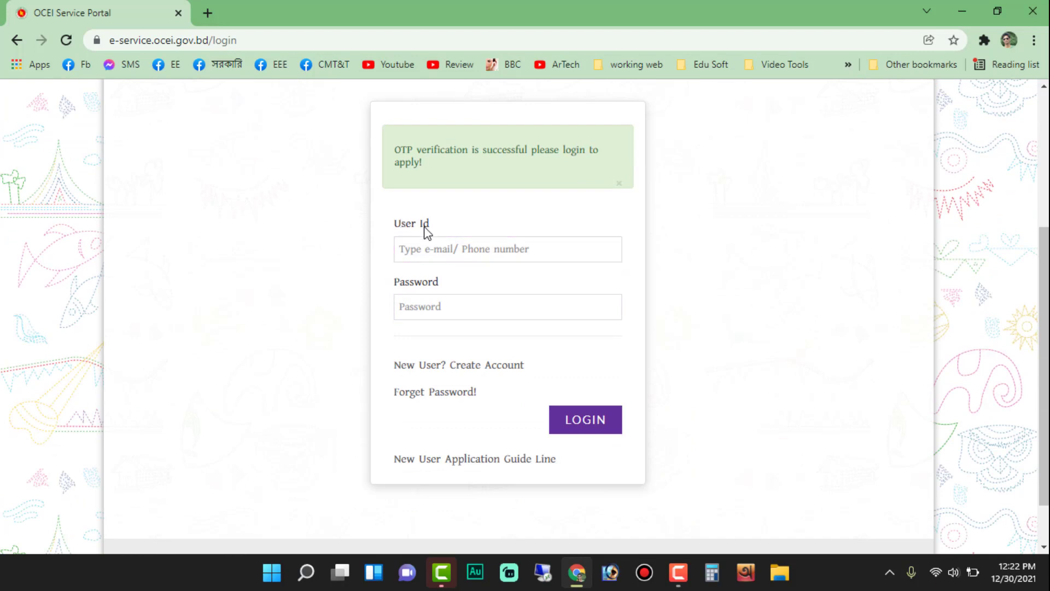
left_click_drag(422, 227, 458, 262)
left_click(412, 312)
left_click(458, 251)
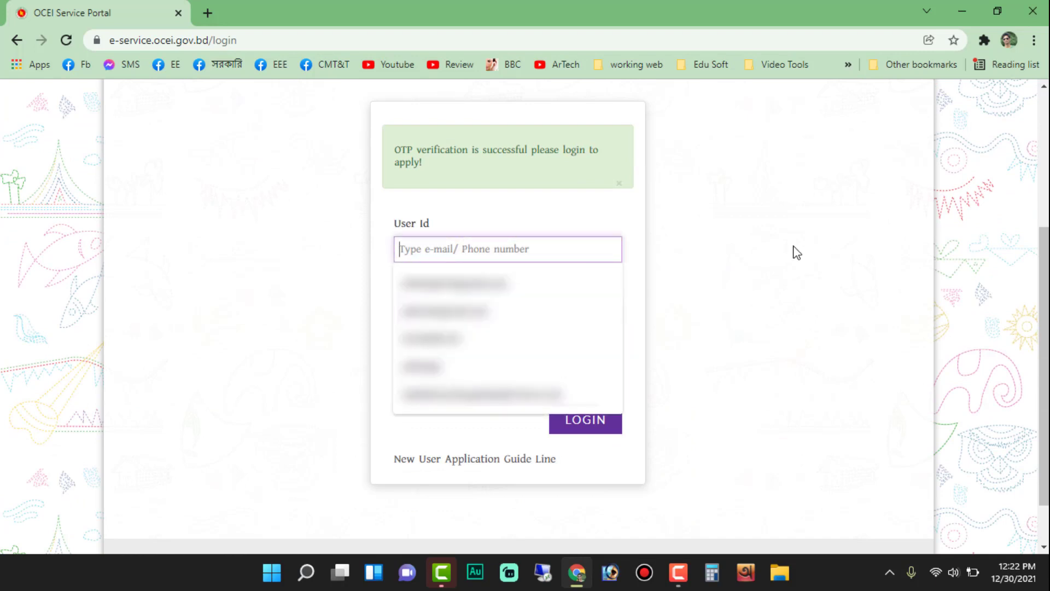
left_click(525, 205)
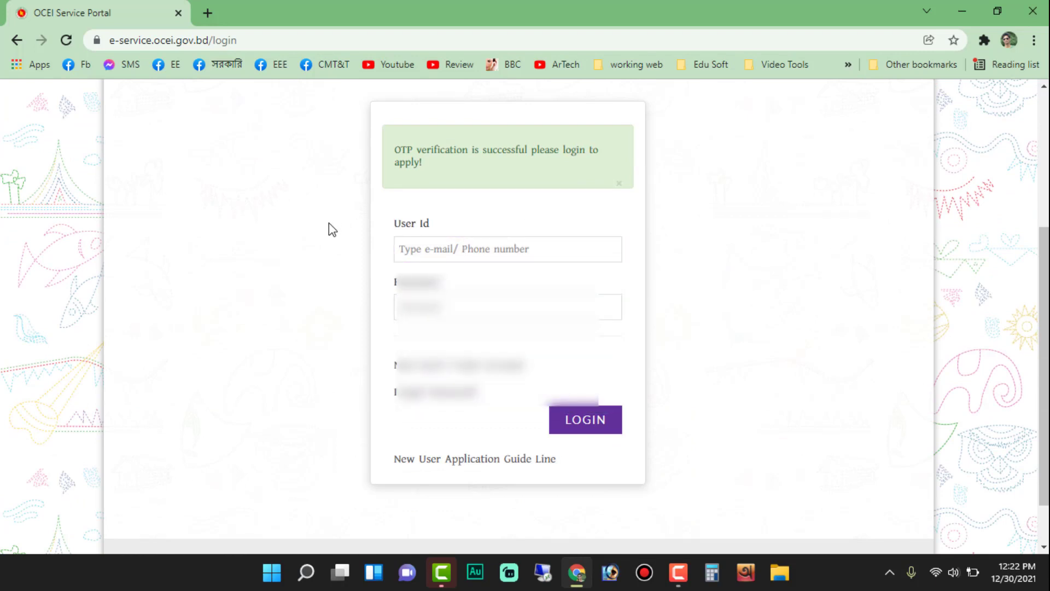
left_click(426, 247)
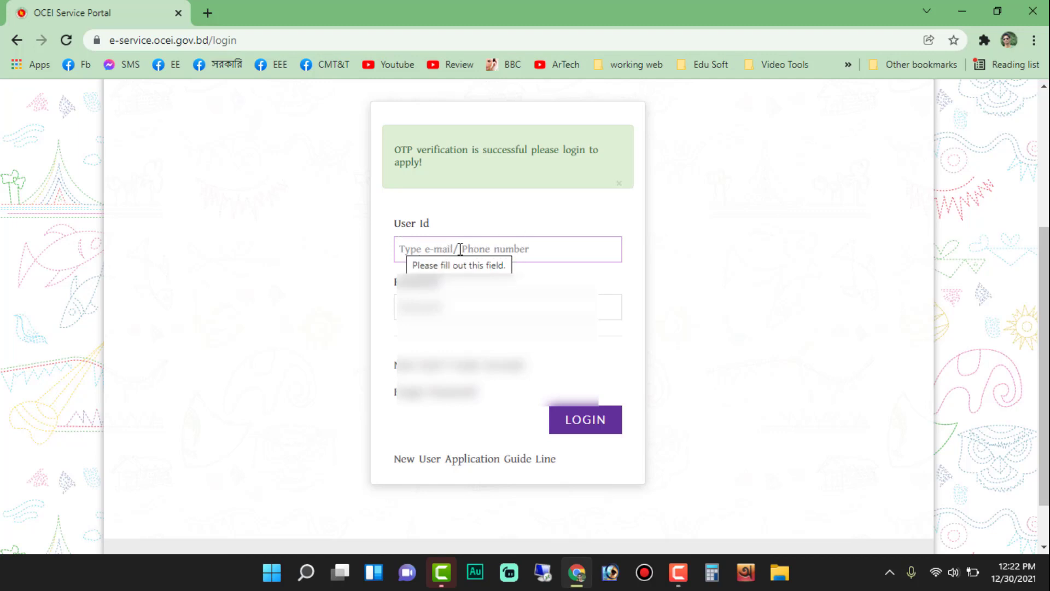
left_click(554, 249)
type("0")
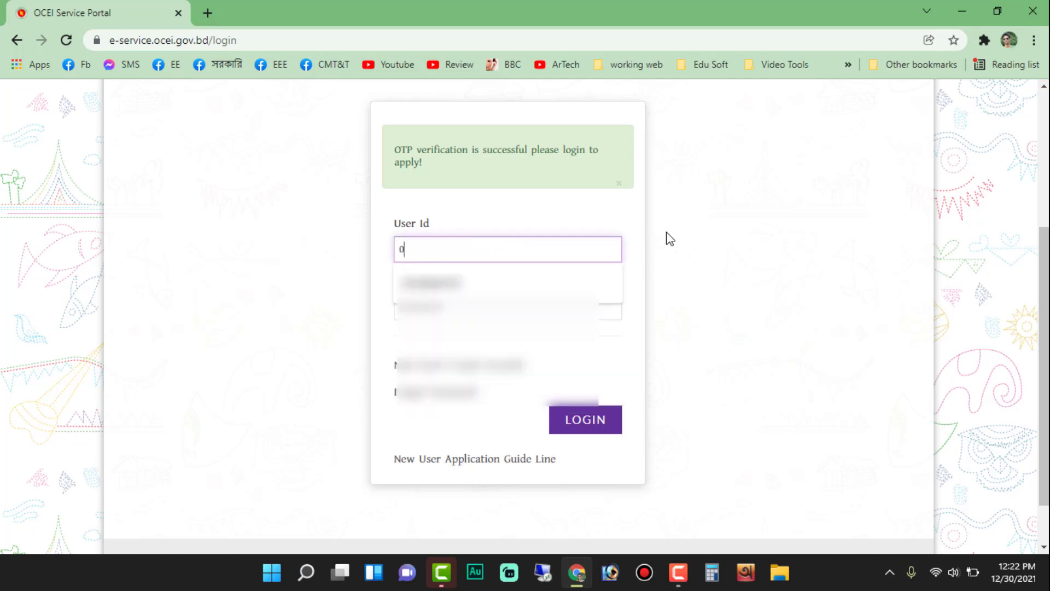
type("1767")
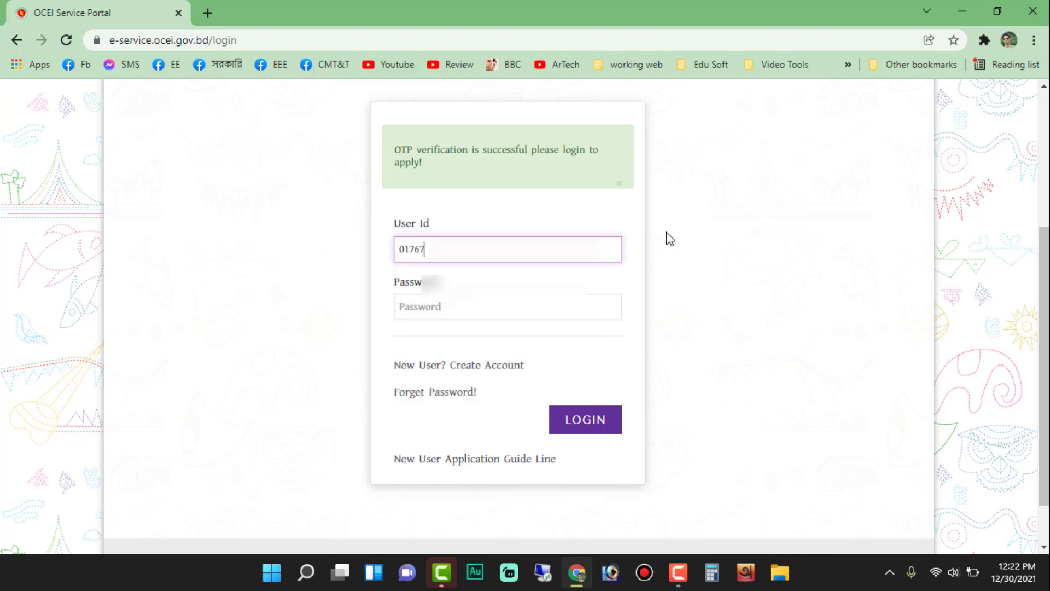
type("3000")
left_click(513, 306)
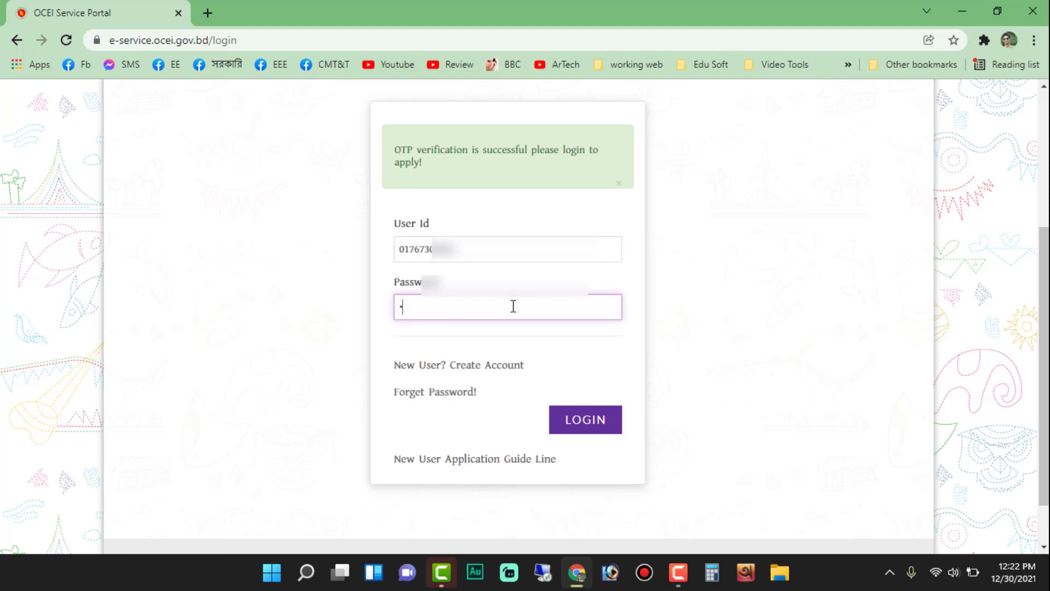
type("••")
key("Return")
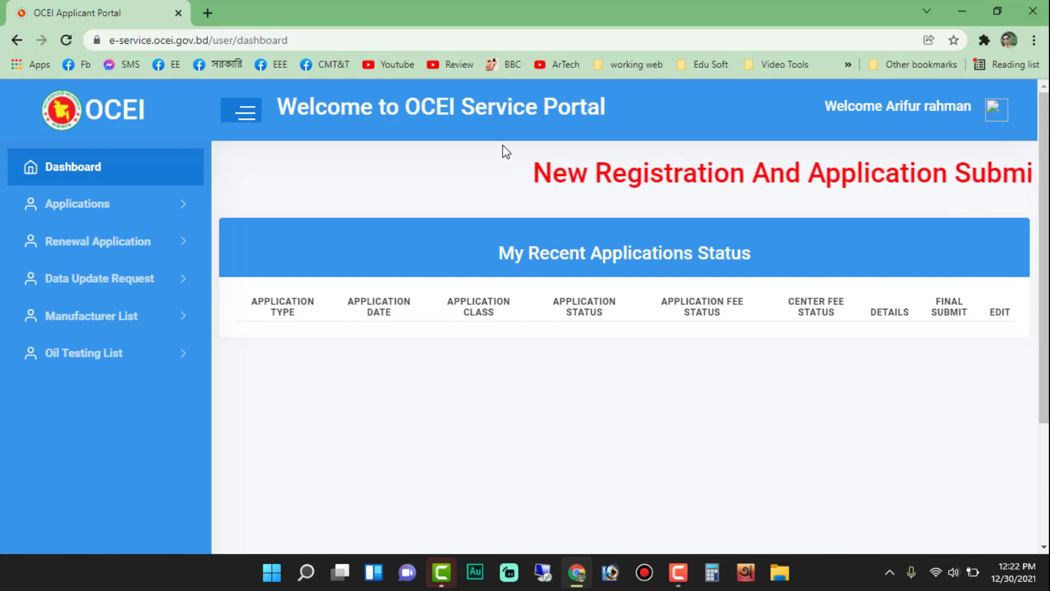
Step: Expand Applications in the sidebar to show Electrician Permit, Oil Testing and equipment approval forms
left_click_drag(462, 174, 1031, 180)
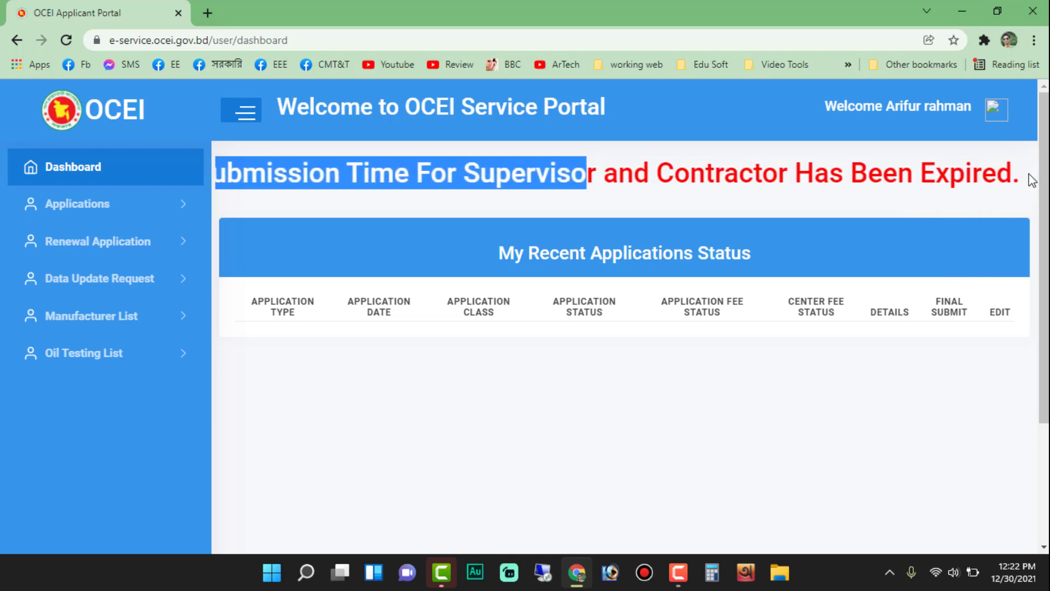
left_click(528, 198)
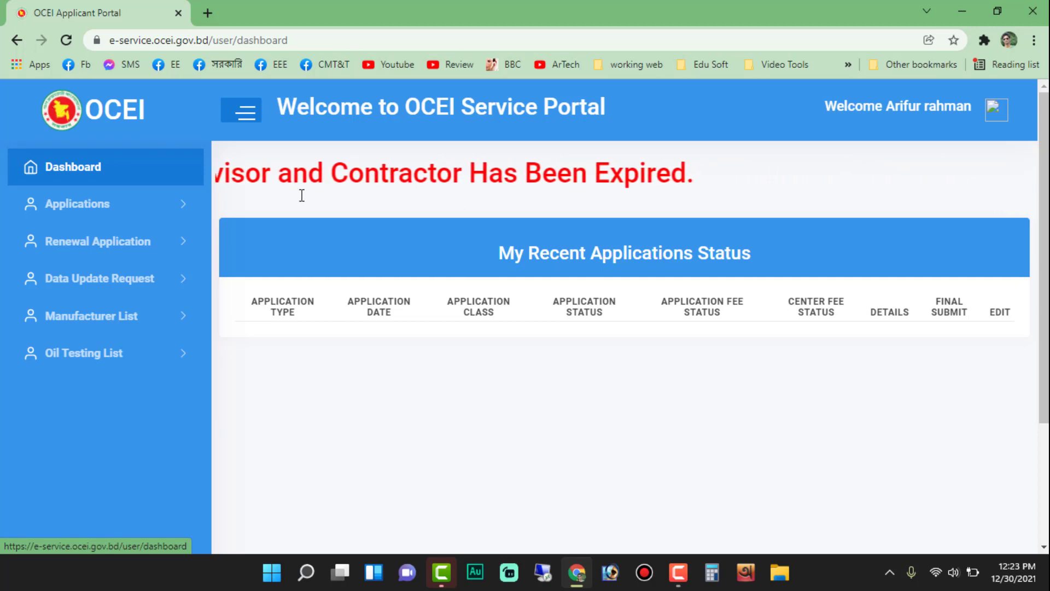
left_click(145, 216)
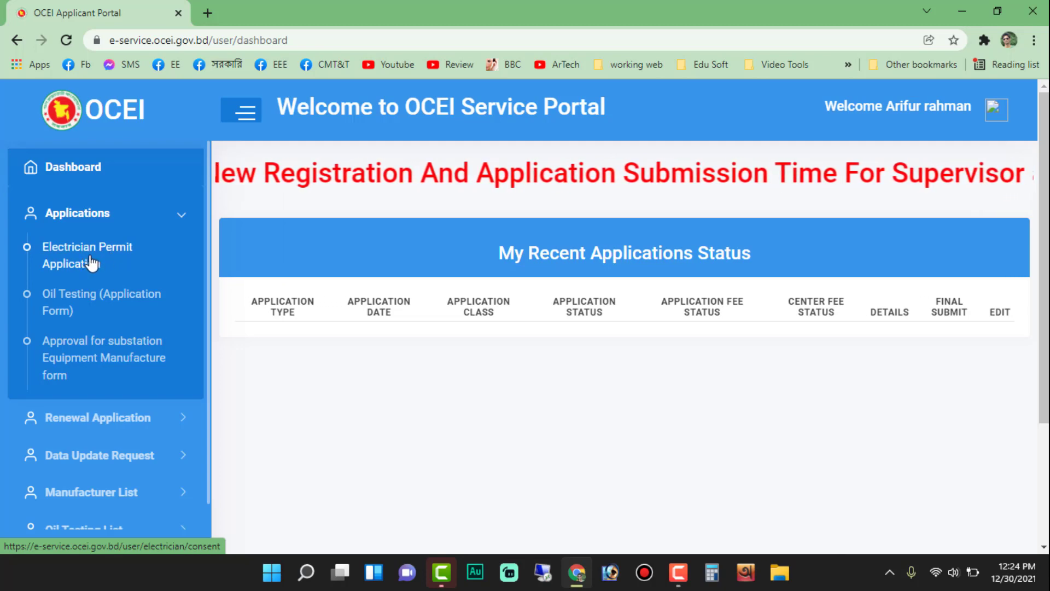
Step: Open the Electrician Permit Application guidelines and review the eligibility and experience requirements
left_click(71, 265)
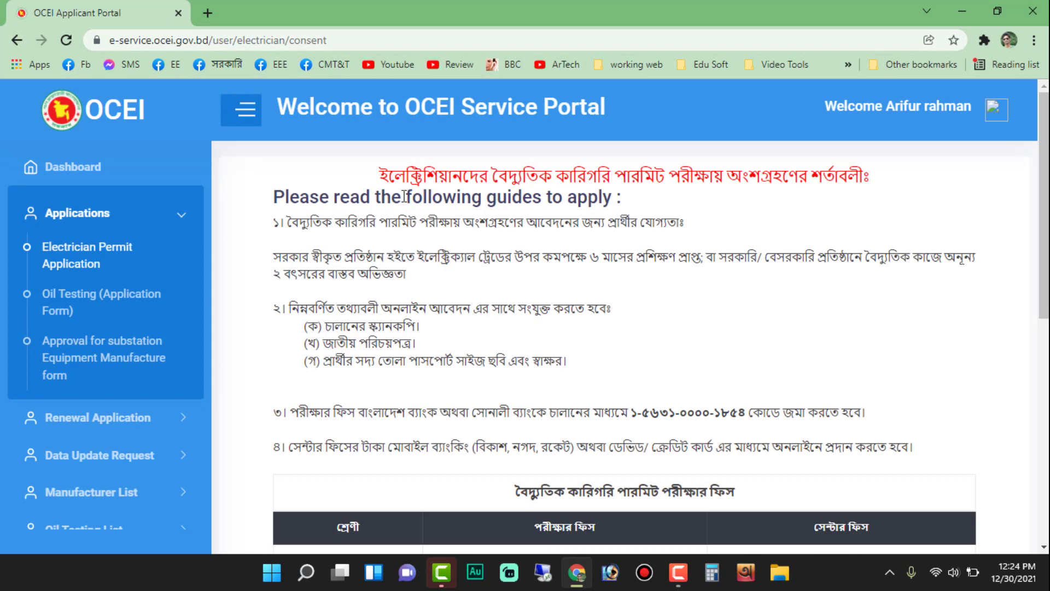
left_click_drag(396, 182, 885, 191)
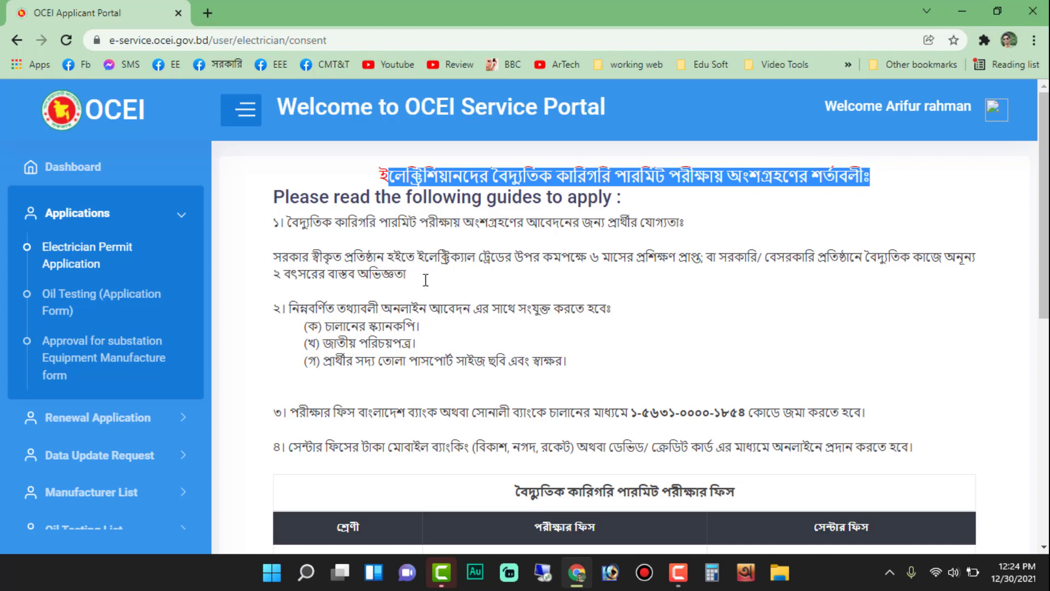
scroll(473, 315, "down", 3)
scroll(475, 320, "up", 3)
left_click_drag(310, 222, 692, 239)
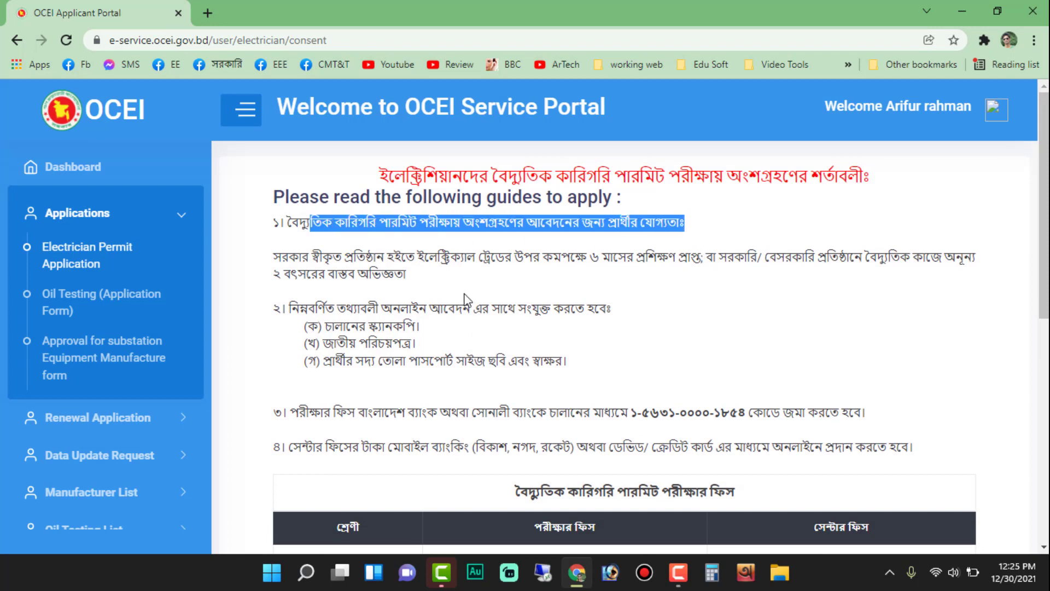
left_click(298, 220)
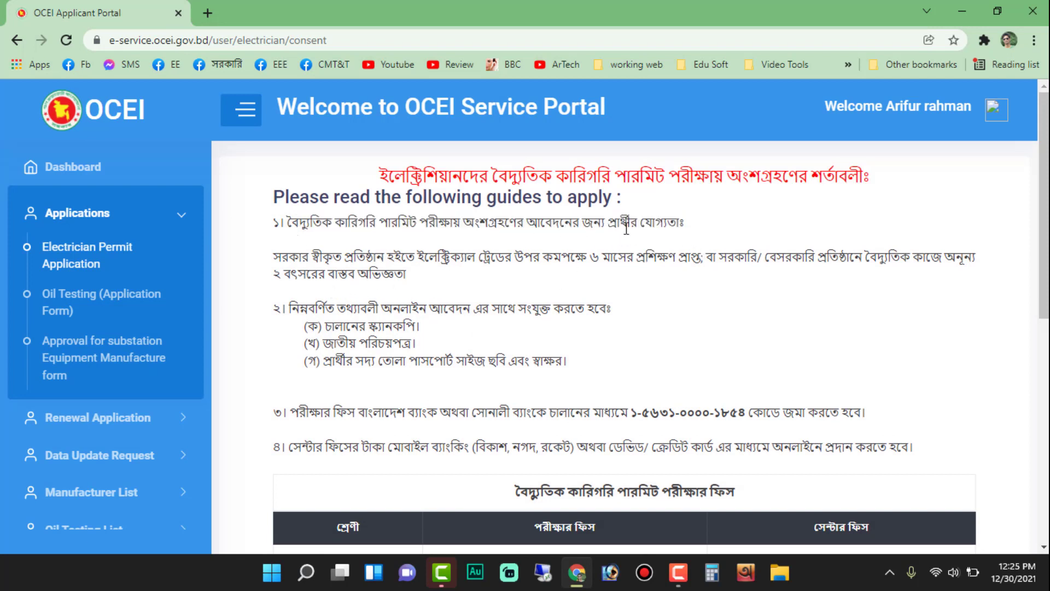
scroll(393, 272, "down", 1)
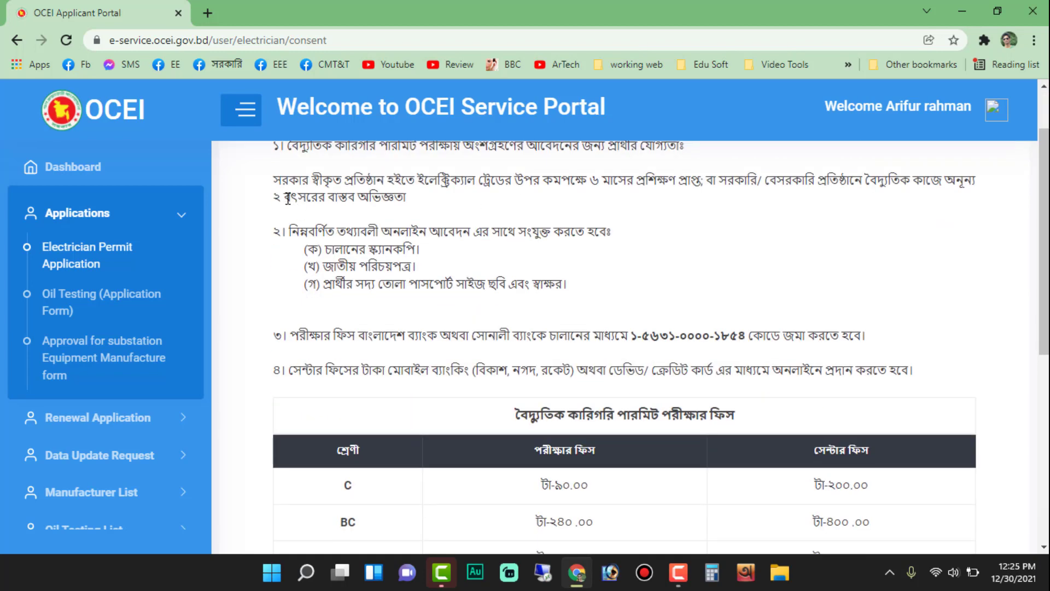
left_click_drag(275, 198, 457, 203)
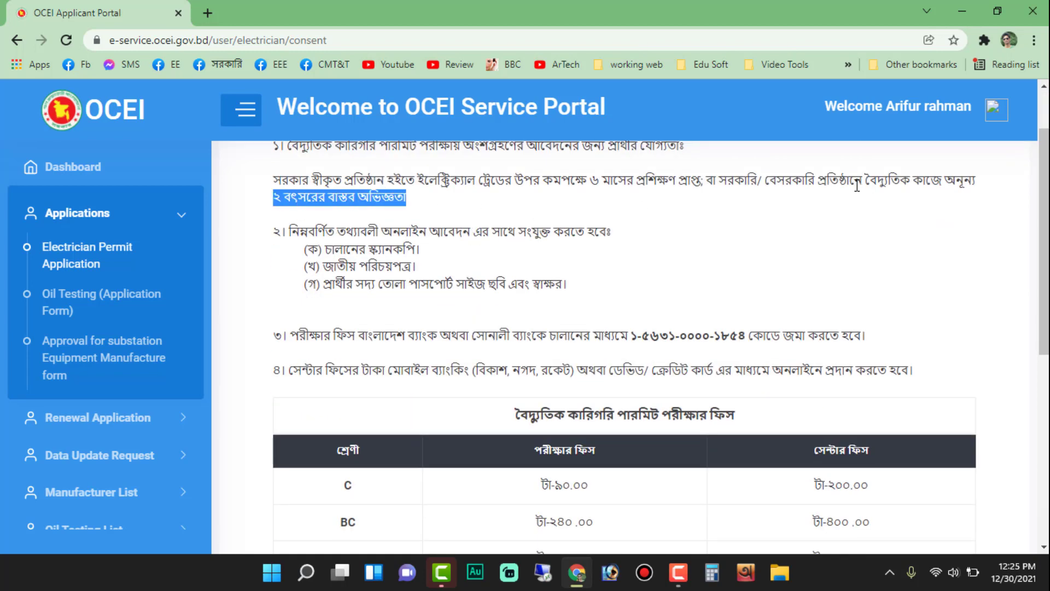
left_click(525, 225)
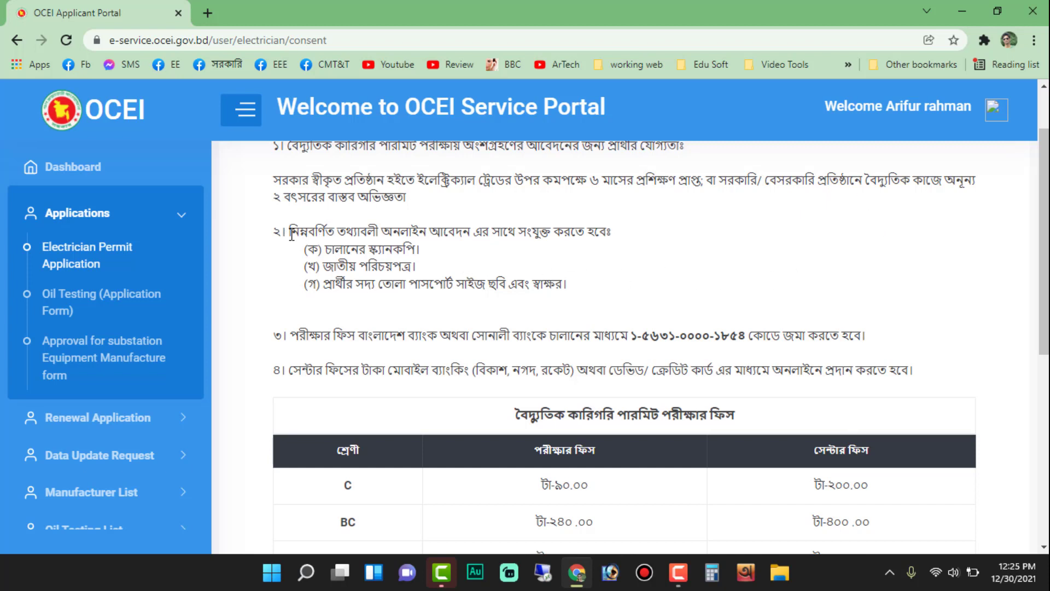
Step: Review the required documents, challan copy, NID and photo rules, and the ABC class exam fee
left_click_drag(292, 234, 629, 240)
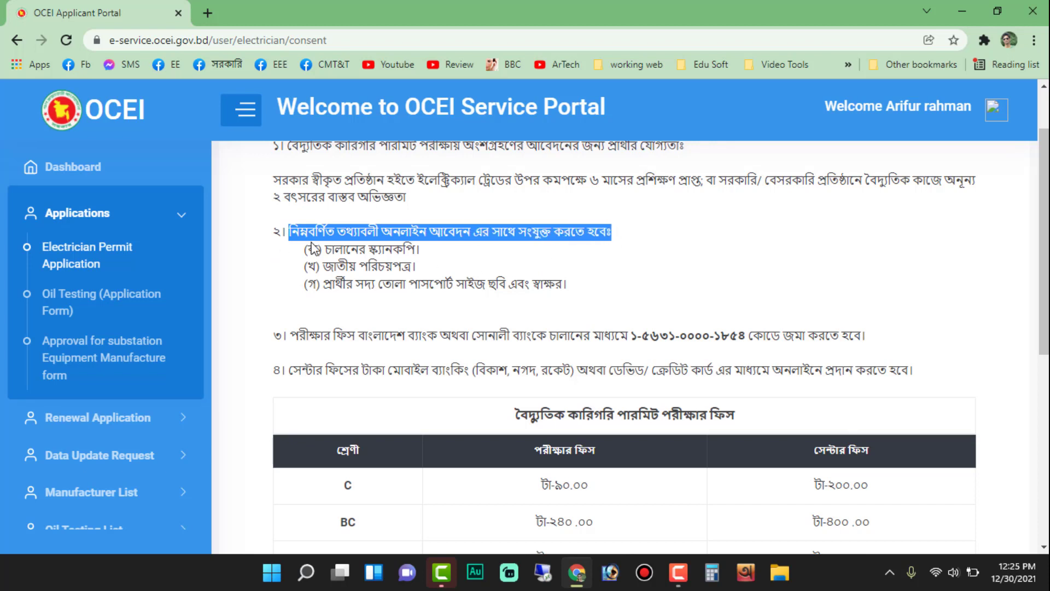
left_click_drag(322, 250, 454, 251)
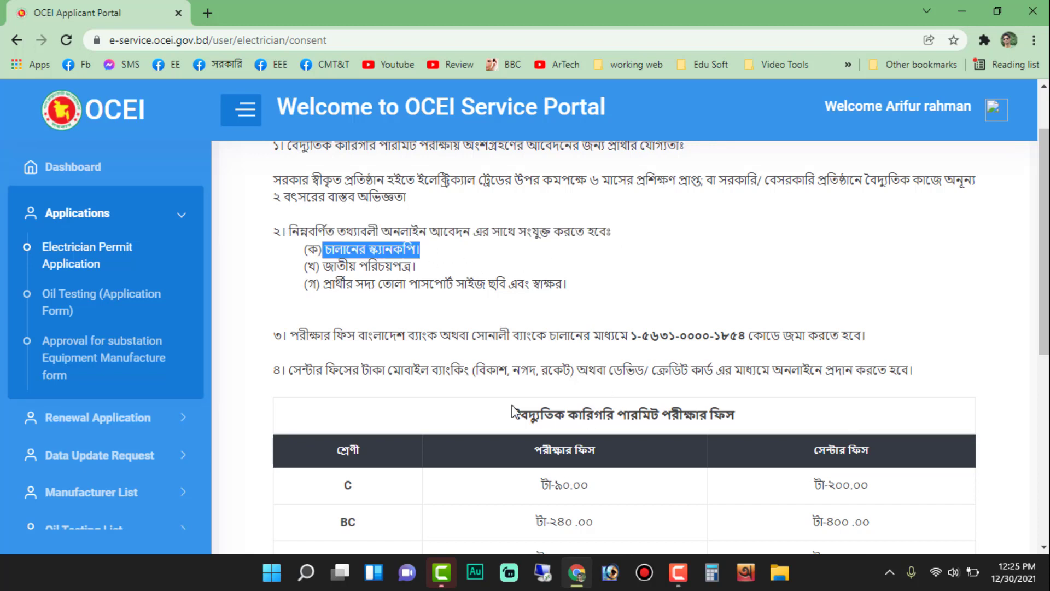
scroll(503, 407, "down", 2)
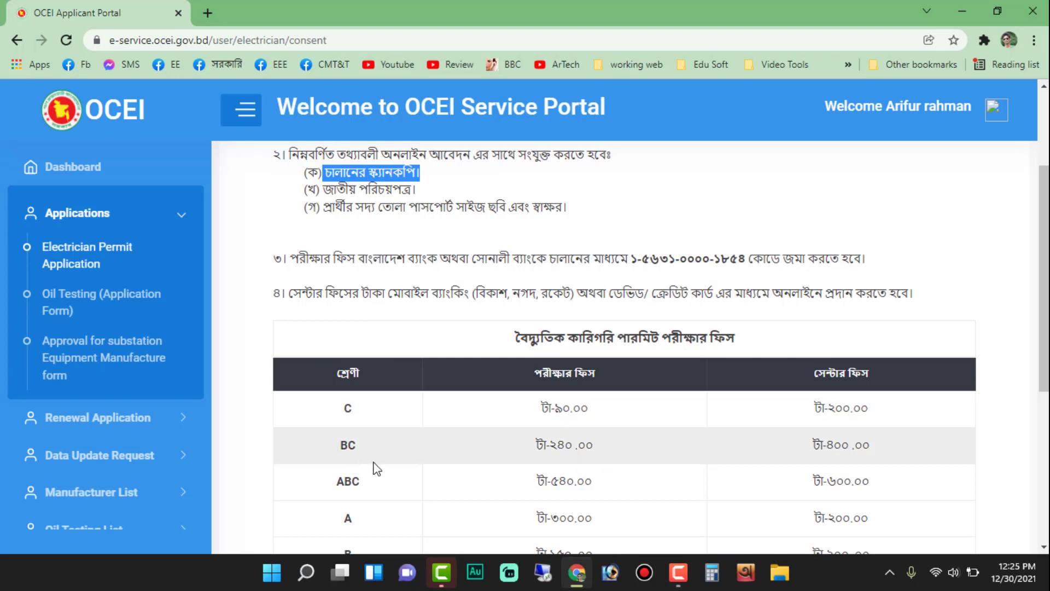
scroll(377, 468, "down", 2)
left_click_drag(539, 409, 592, 406)
left_click(557, 411)
scroll(624, 413, "up", 1)
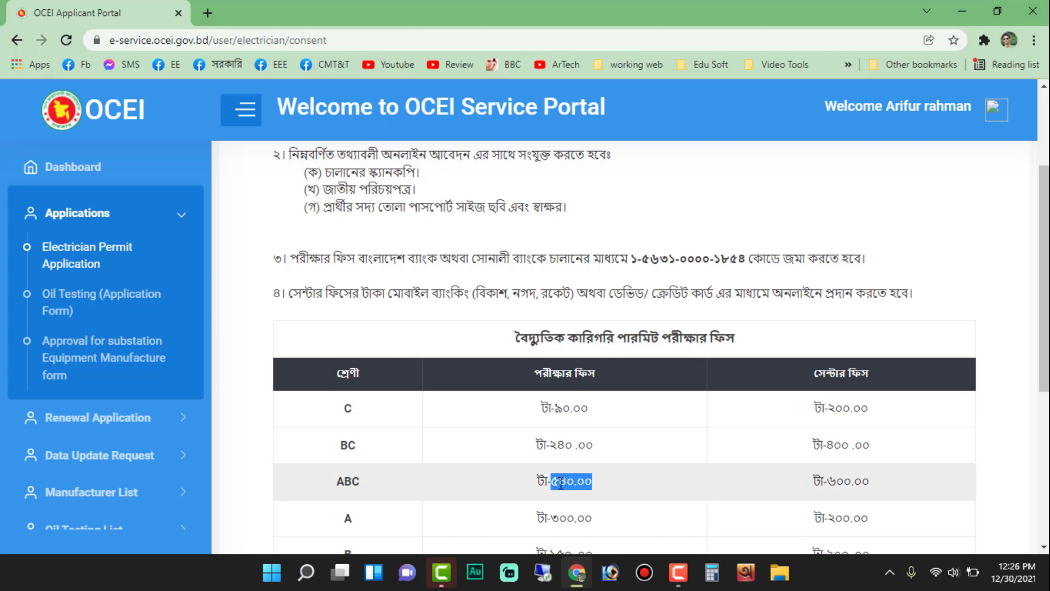
left_click(323, 189)
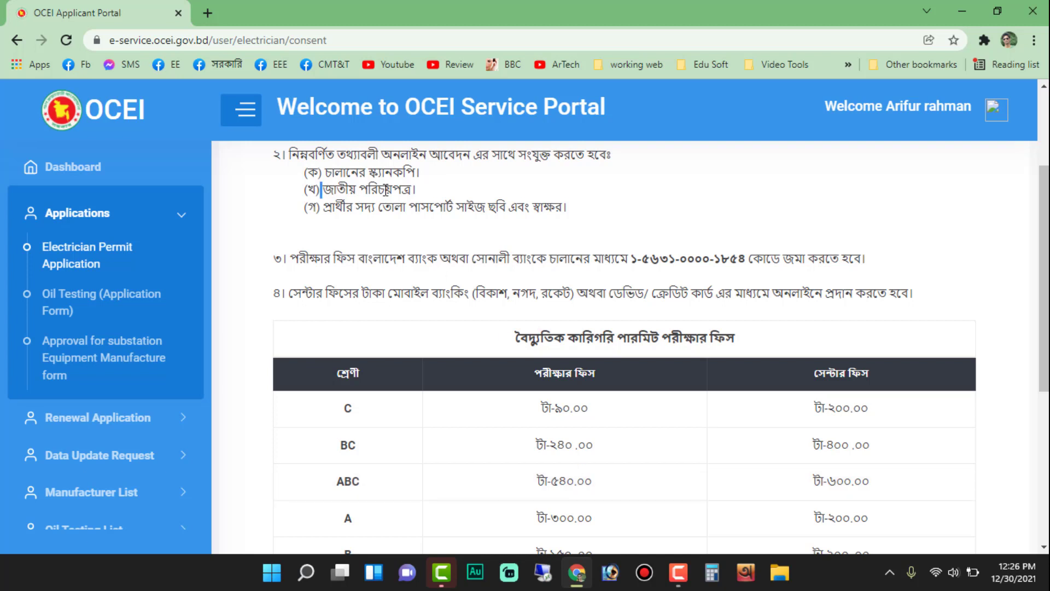
left_click_drag(386, 190, 491, 196)
left_click_drag(333, 205, 554, 211)
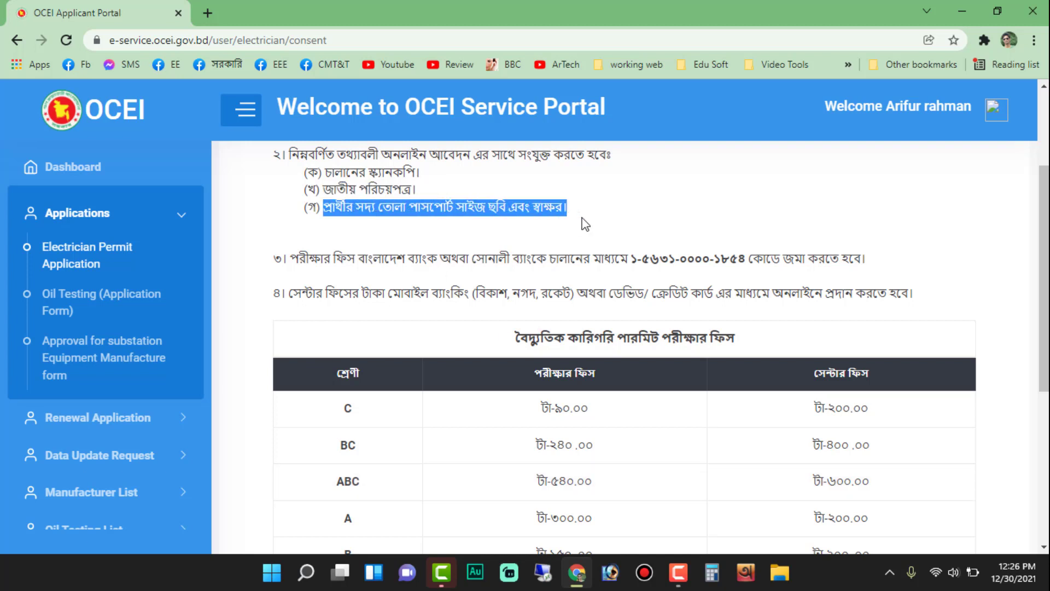
Step: Accept the guidelines with I Agree to open the application form
scroll(582, 217, "down", 3)
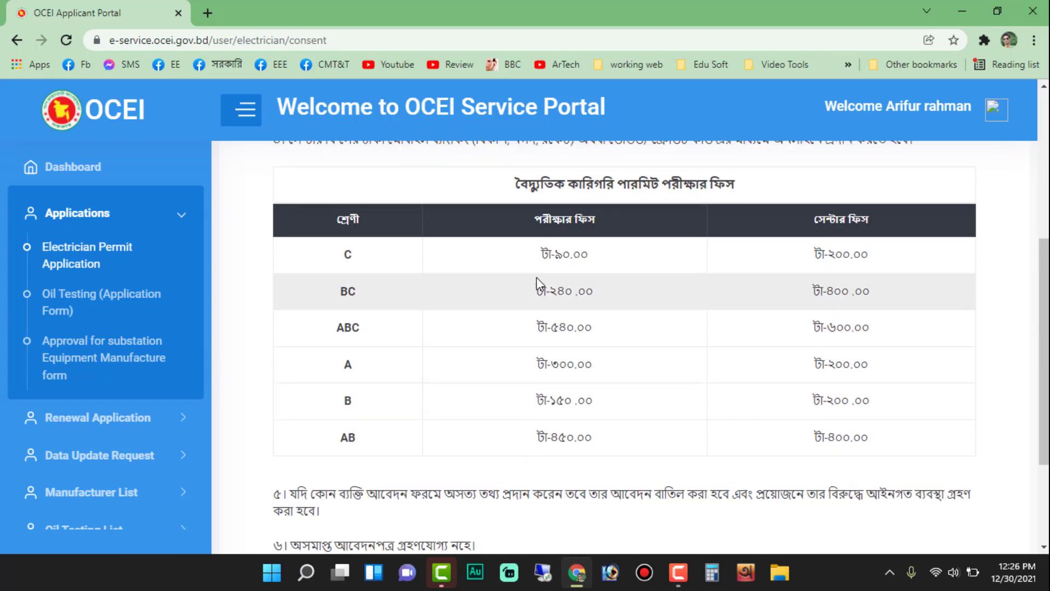
scroll(572, 334, "down", 3)
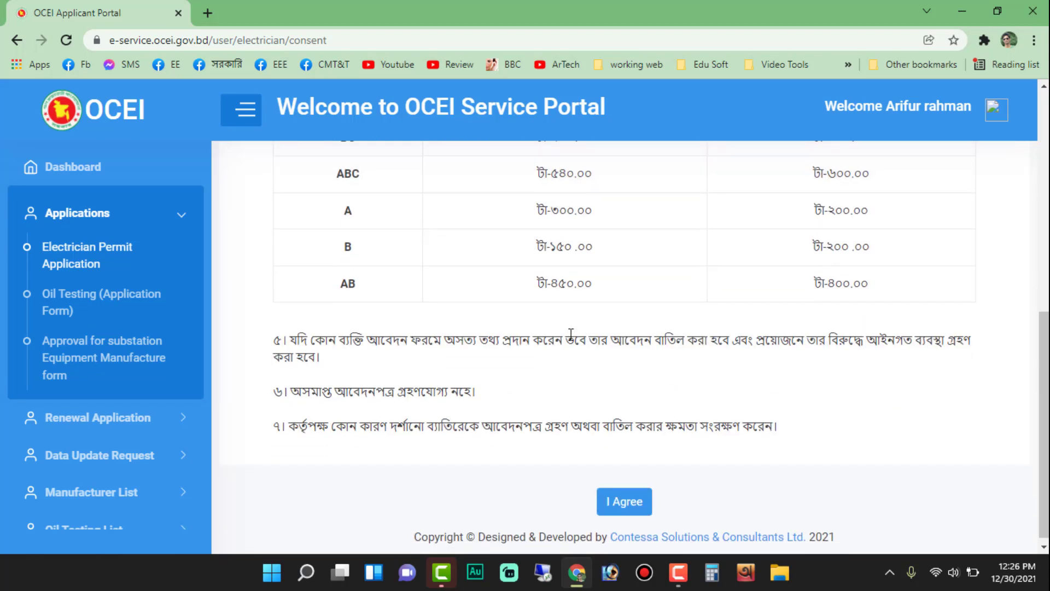
scroll(508, 344, "up", 3)
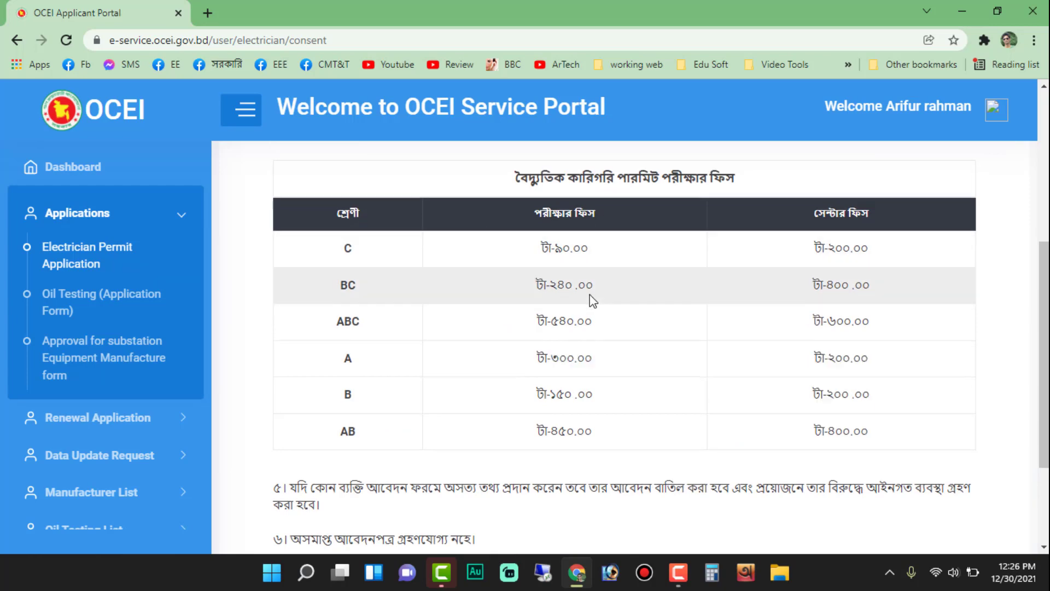
scroll(589, 300, "down", 3)
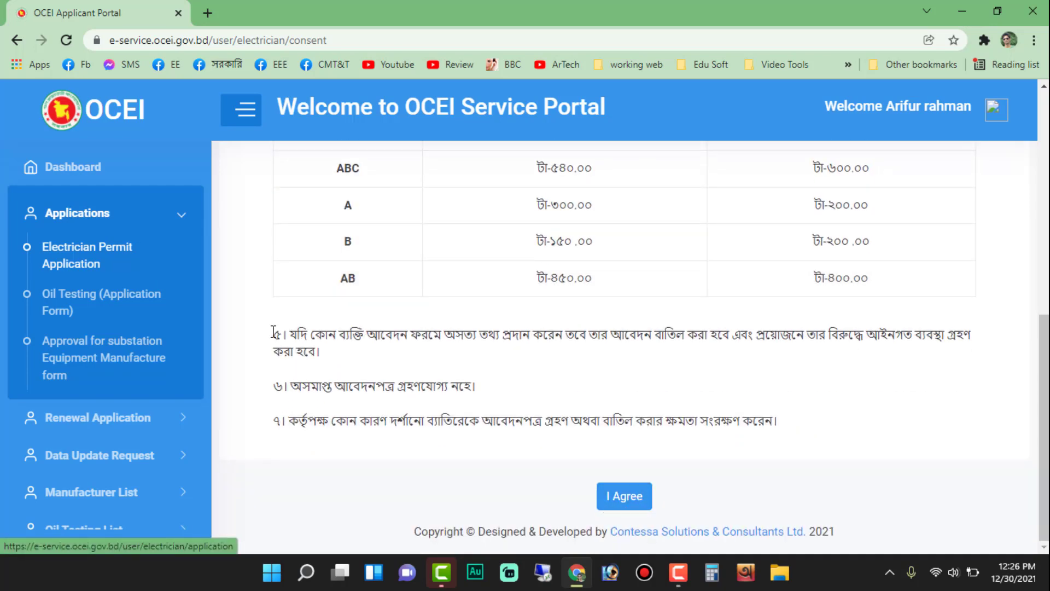
left_click(645, 501)
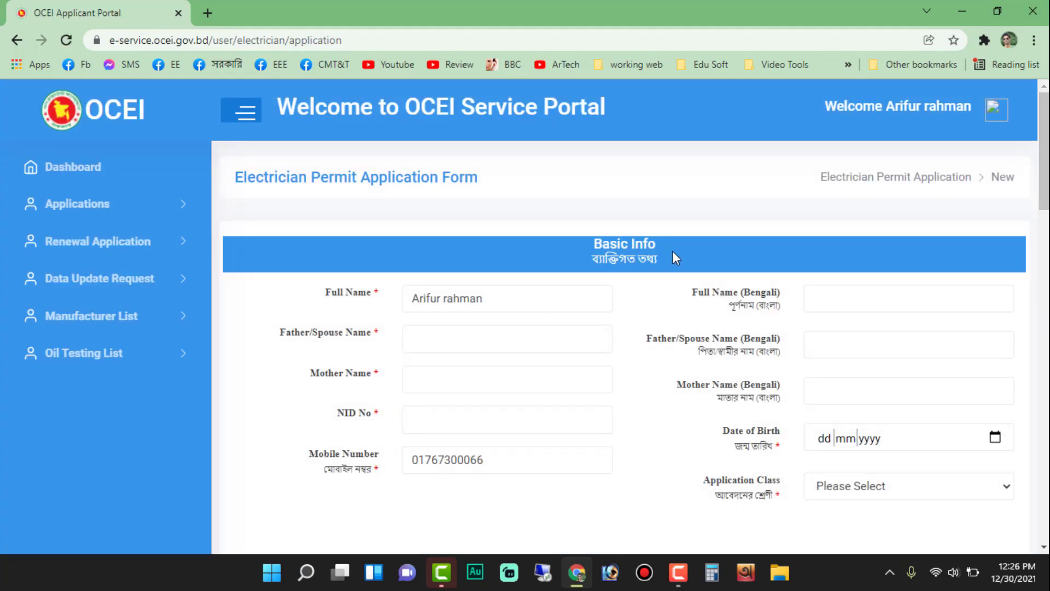
Step: Scroll through the blank address, education, training and job experience sections of the form
scroll(676, 257, "down", 6)
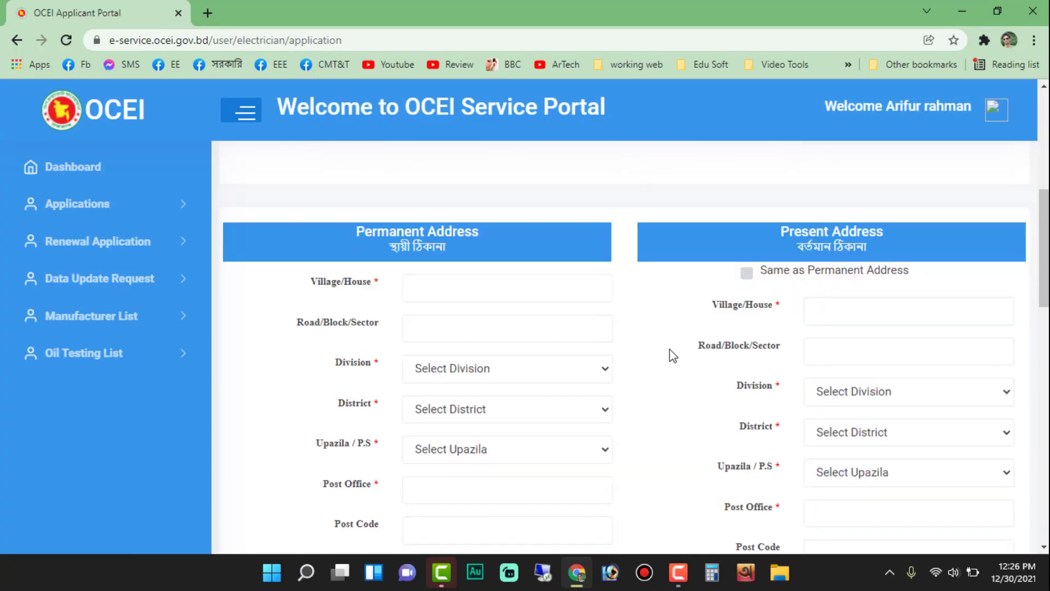
scroll(673, 355, "down", 8)
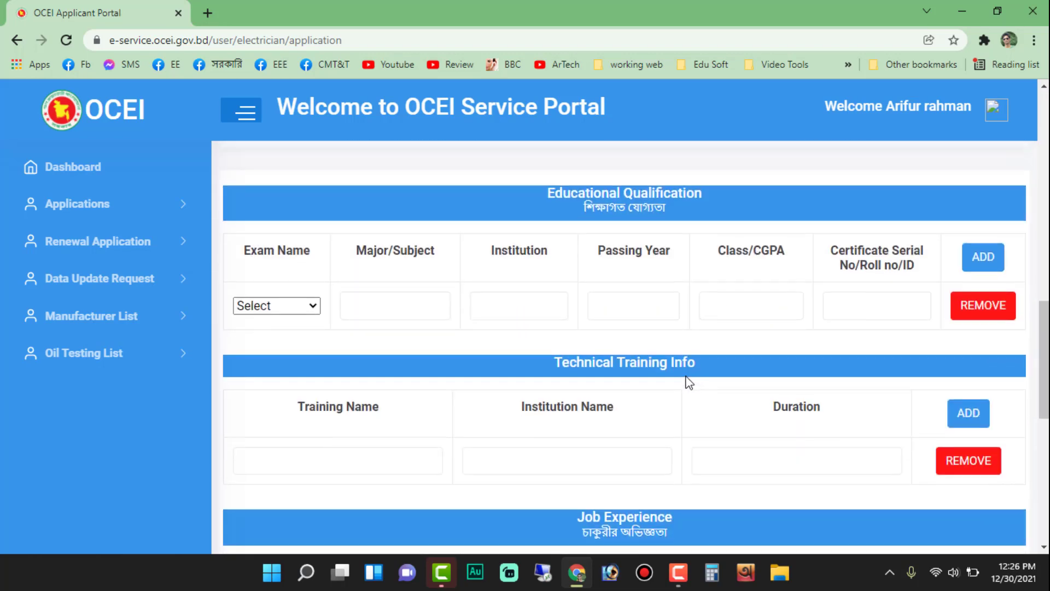
scroll(688, 382, "up", 15)
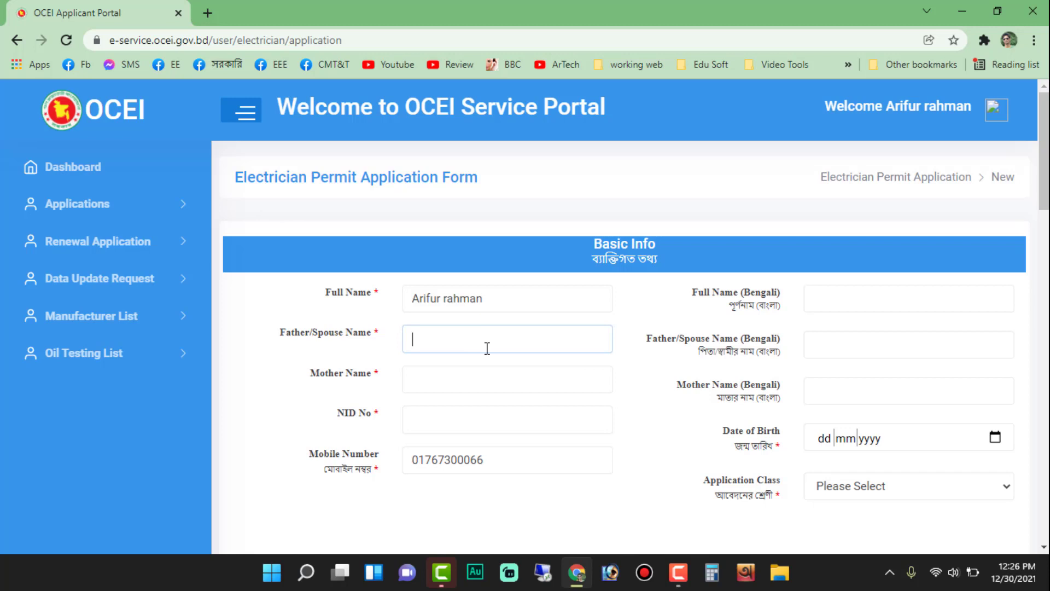
Step: Enter the father's and mother's names and the NID number
type("hosin")
key("Tab")
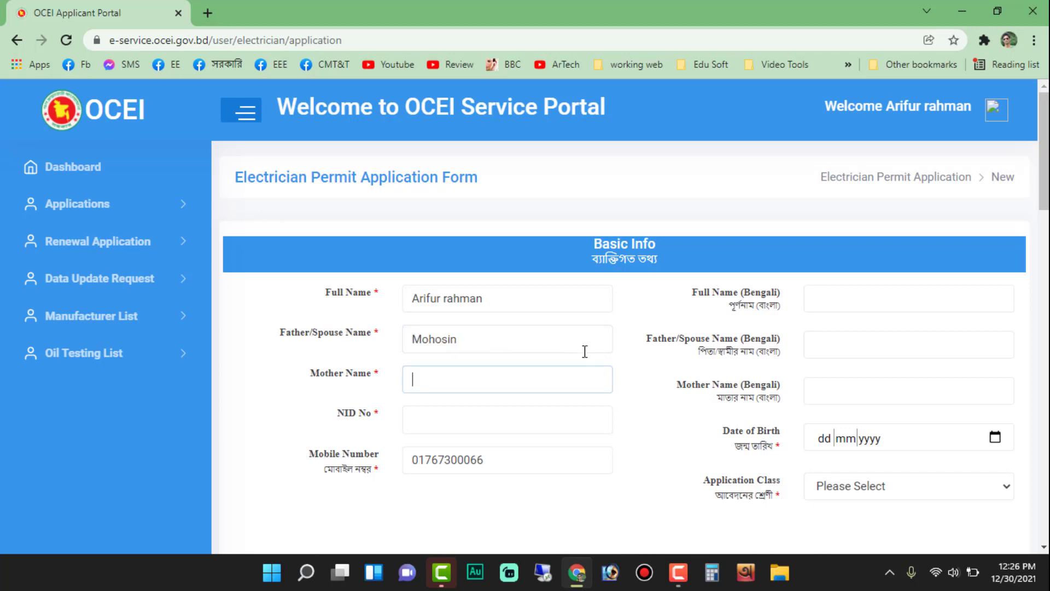
type("monoara")
key("Tab")
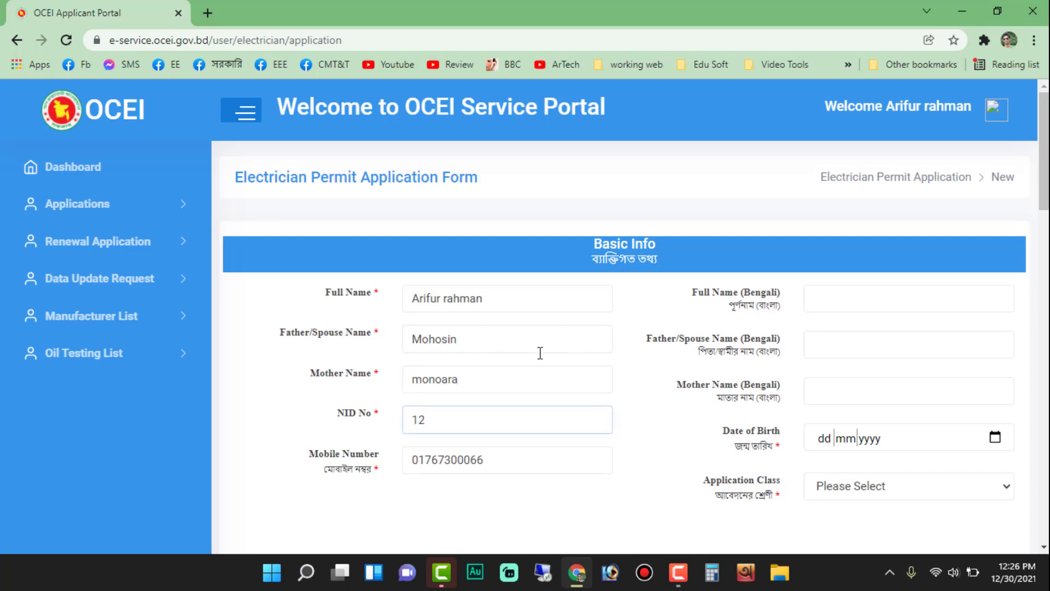
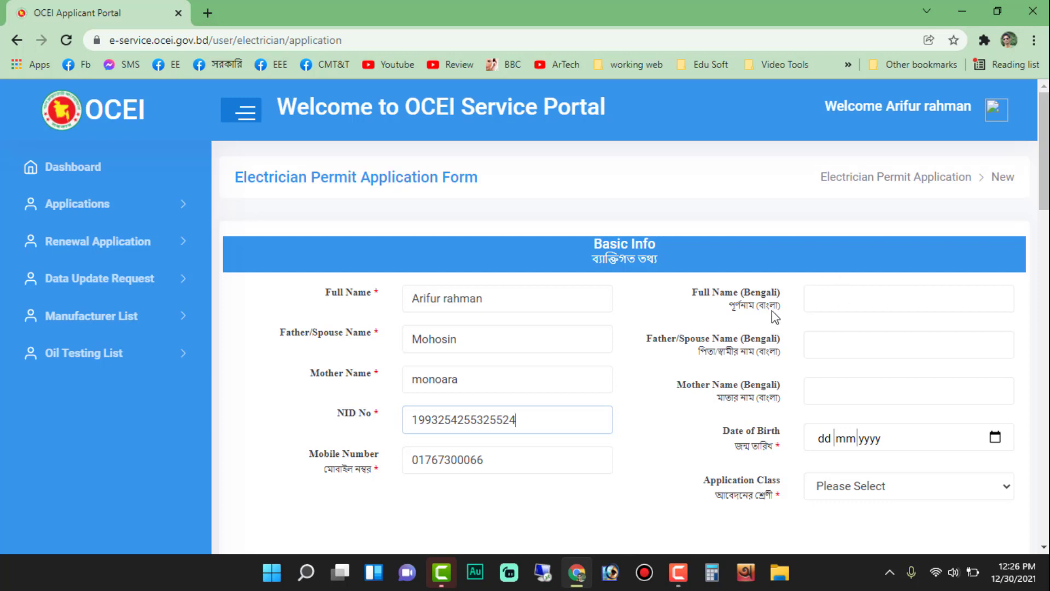
scroll(492, 372, "down", 1)
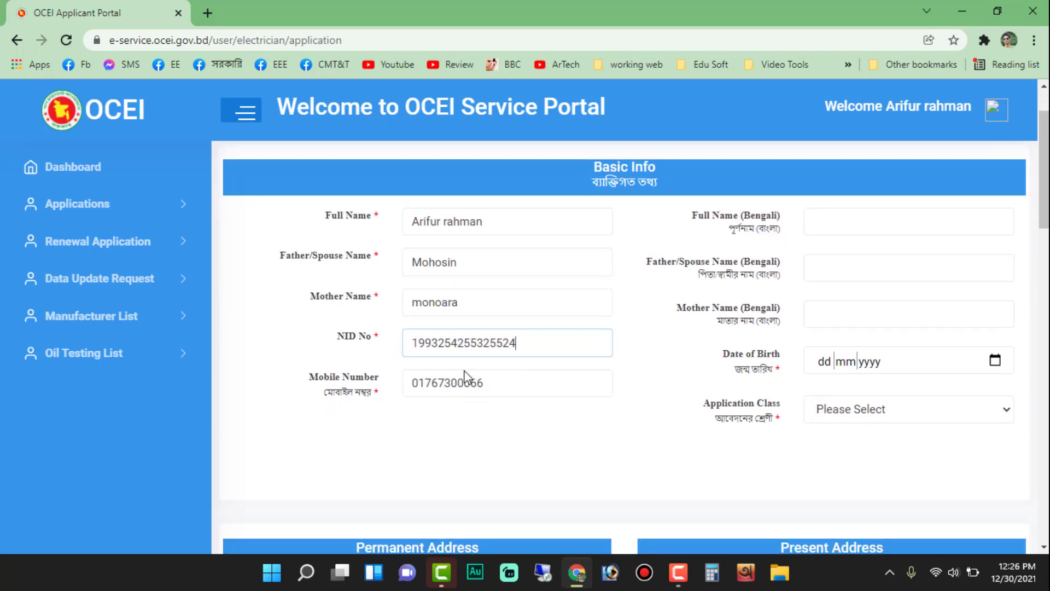
left_click(845, 226)
left_click(859, 268)
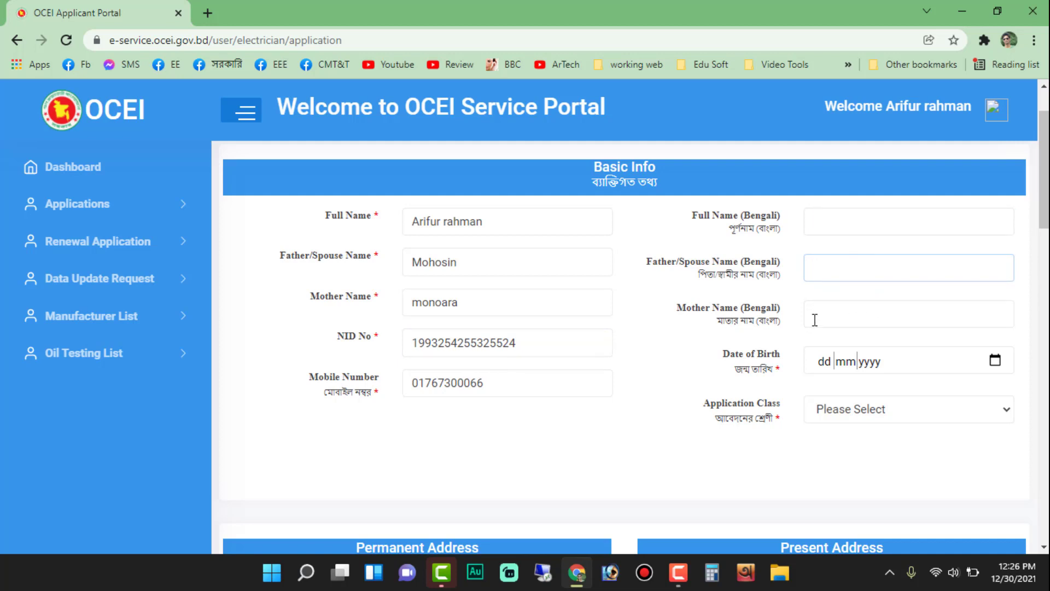
left_click(859, 312)
left_click(827, 364)
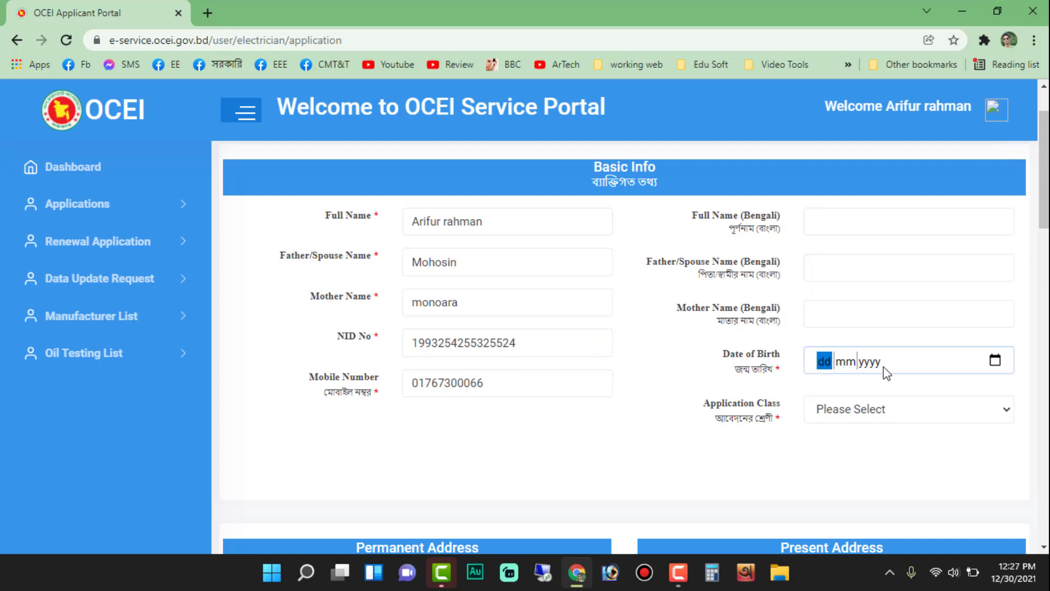
type("20")
key("Tab")
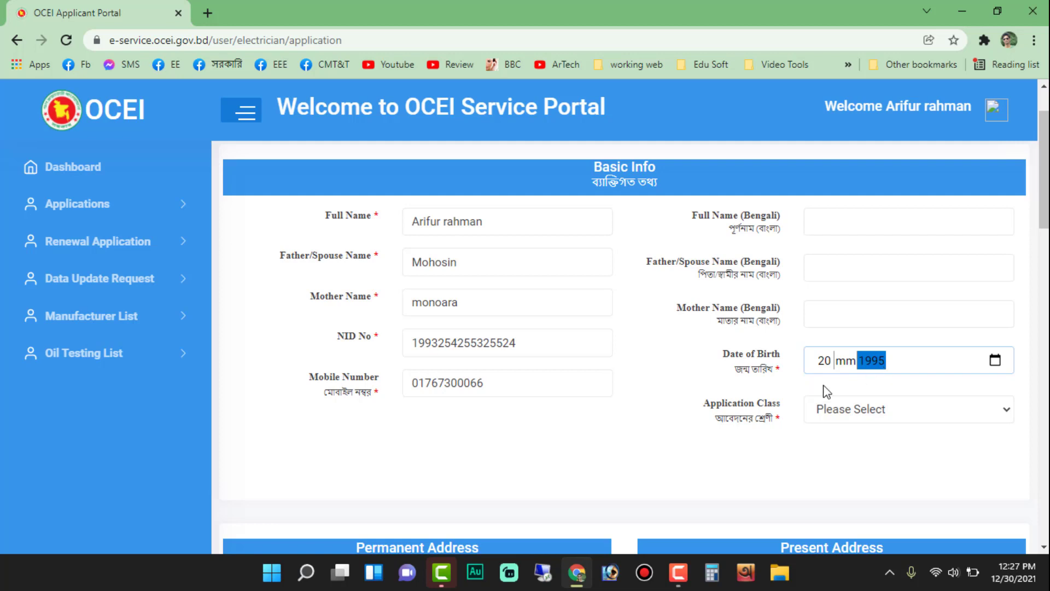
left_click(845, 368)
type("05")
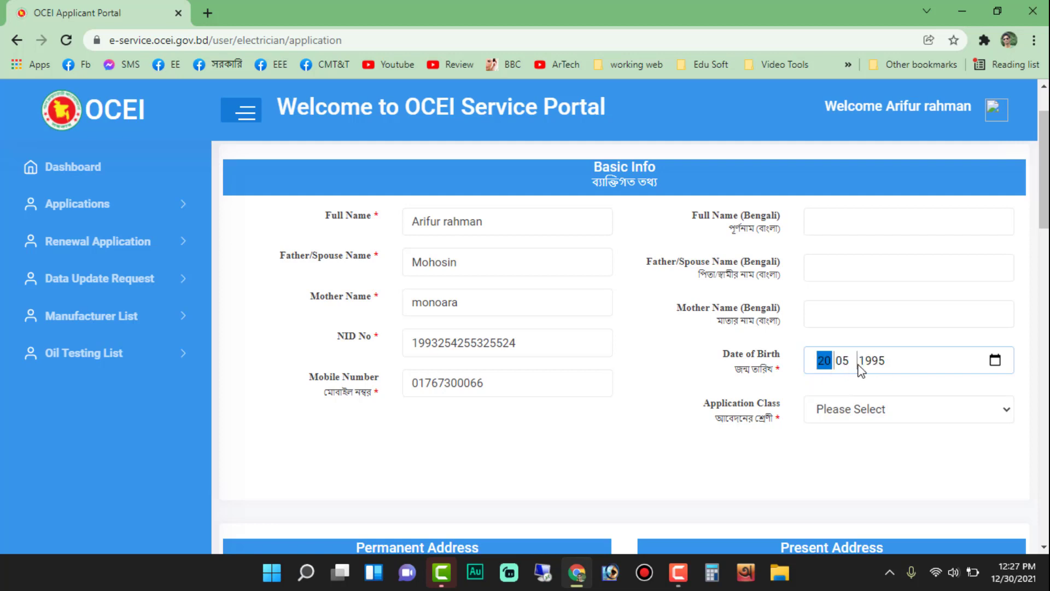
left_click(877, 406)
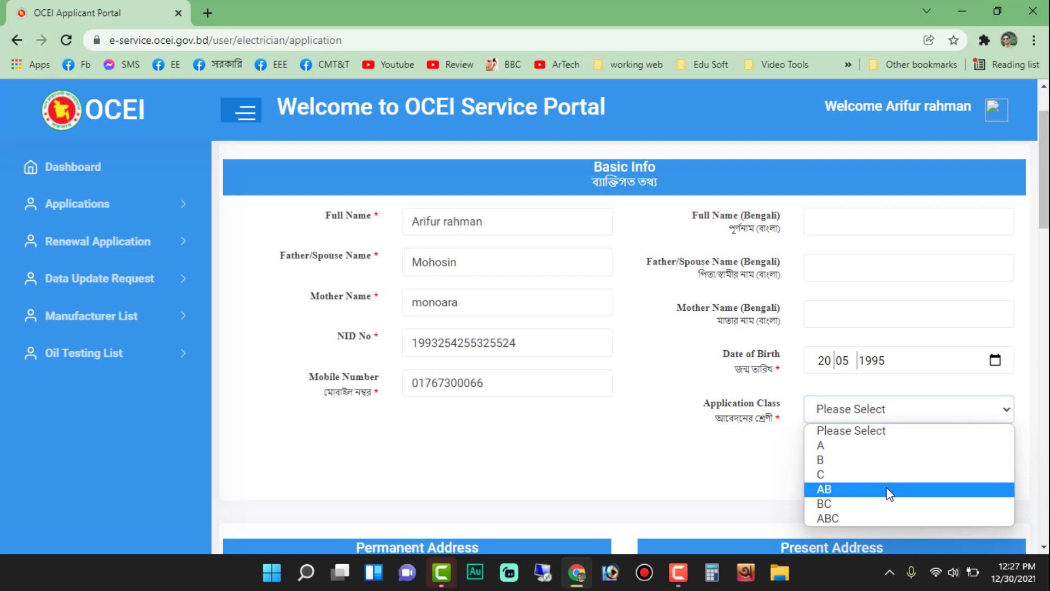
left_click(891, 516)
Step: Enter the permanent address house number and select its division
scroll(773, 445, "down", 1)
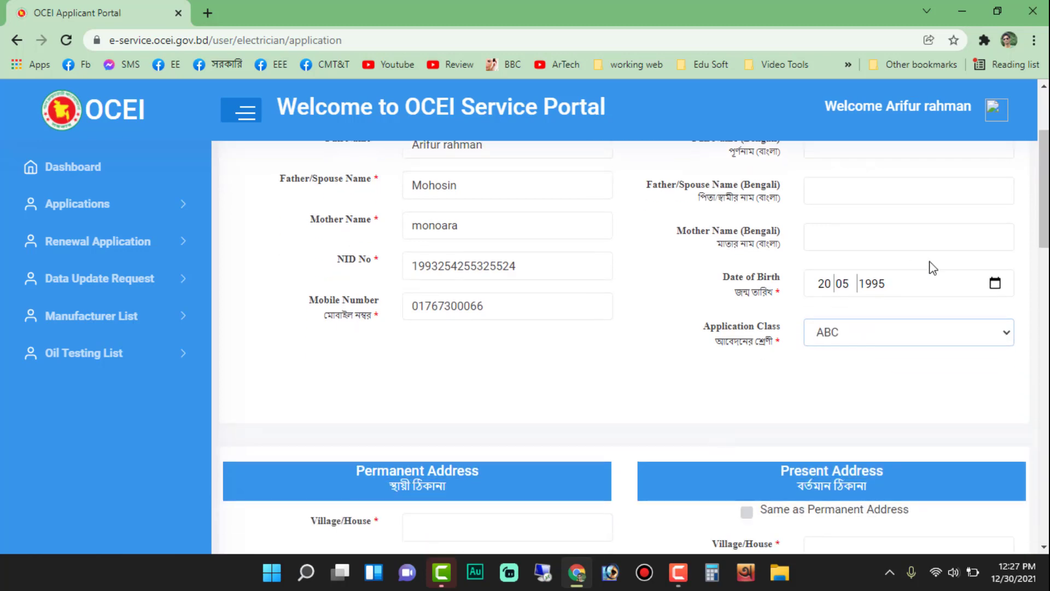
scroll(588, 430, "down", 2)
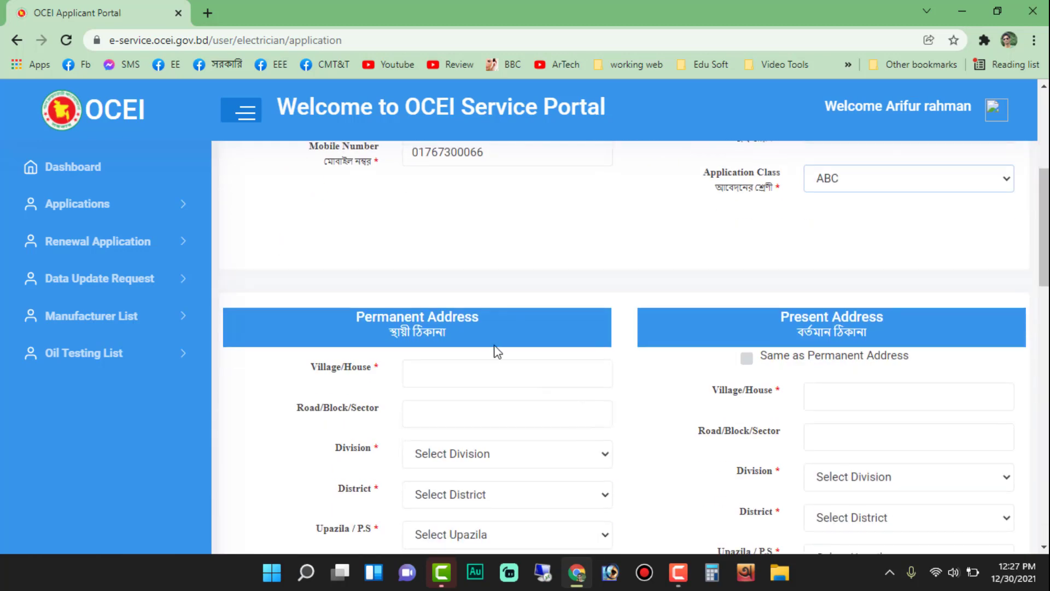
left_click(490, 375)
scroll(577, 294, "down", 1)
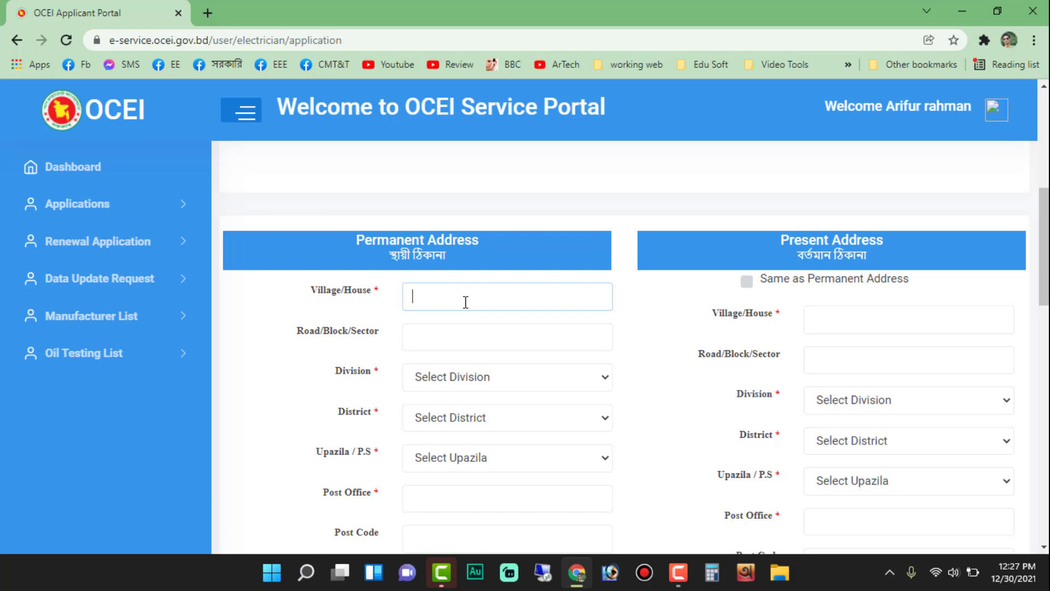
type("549")
key("Tab")
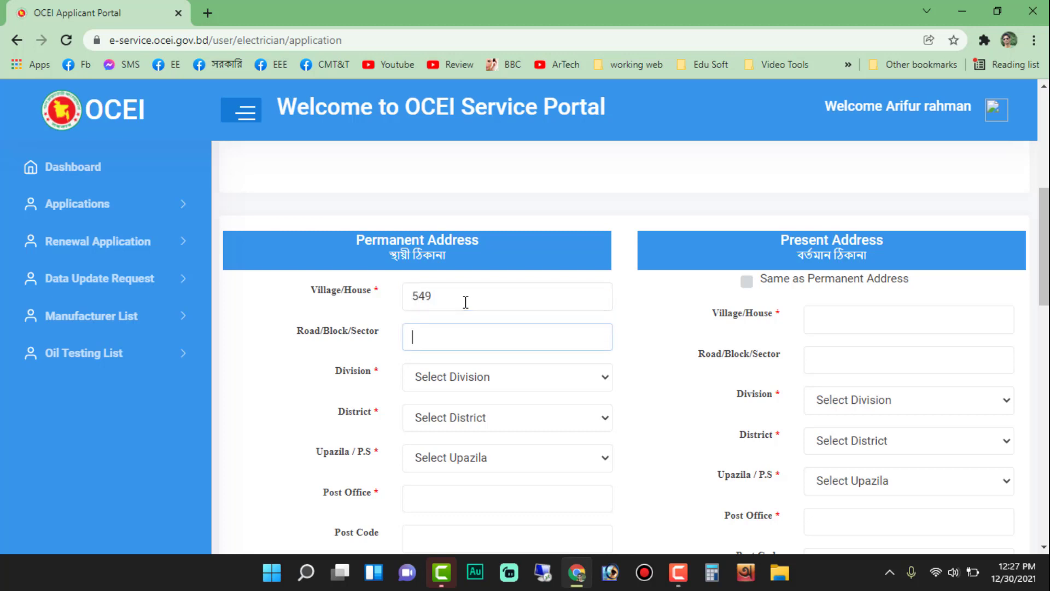
key("Tab")
key("alt+Down")
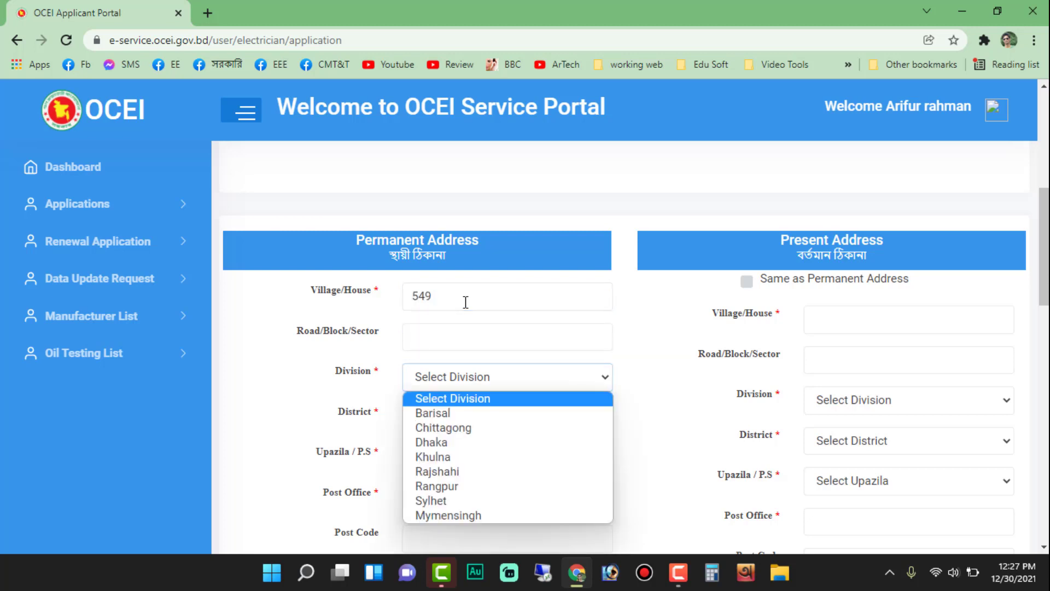
key("Down")
key("Down")
key("Down")
key("Return")
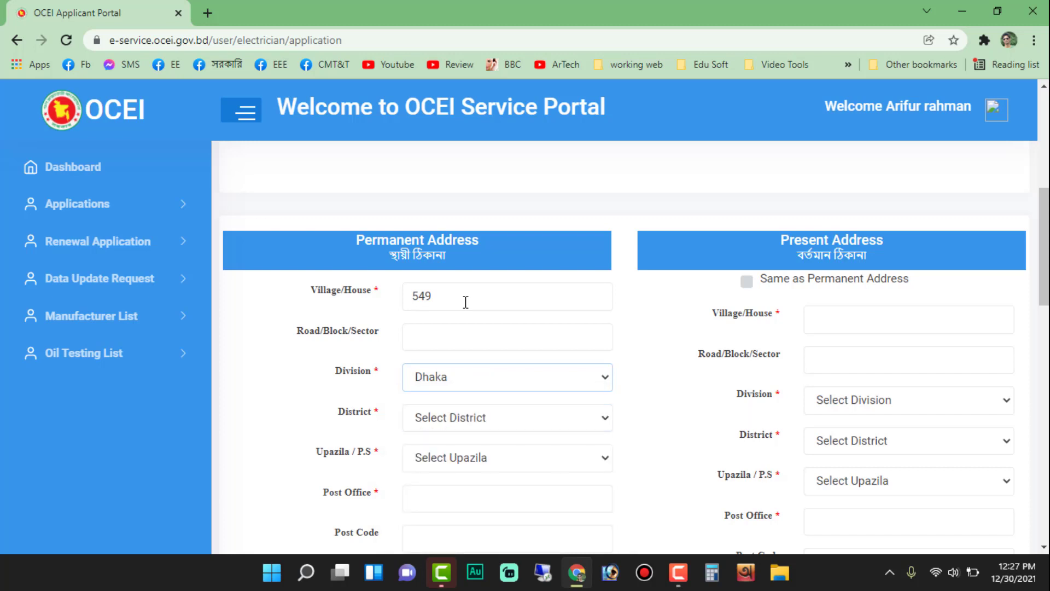
key("Tab")
key("Tab")
Step: Select the district and upazila for the permanent address
left_click(503, 421)
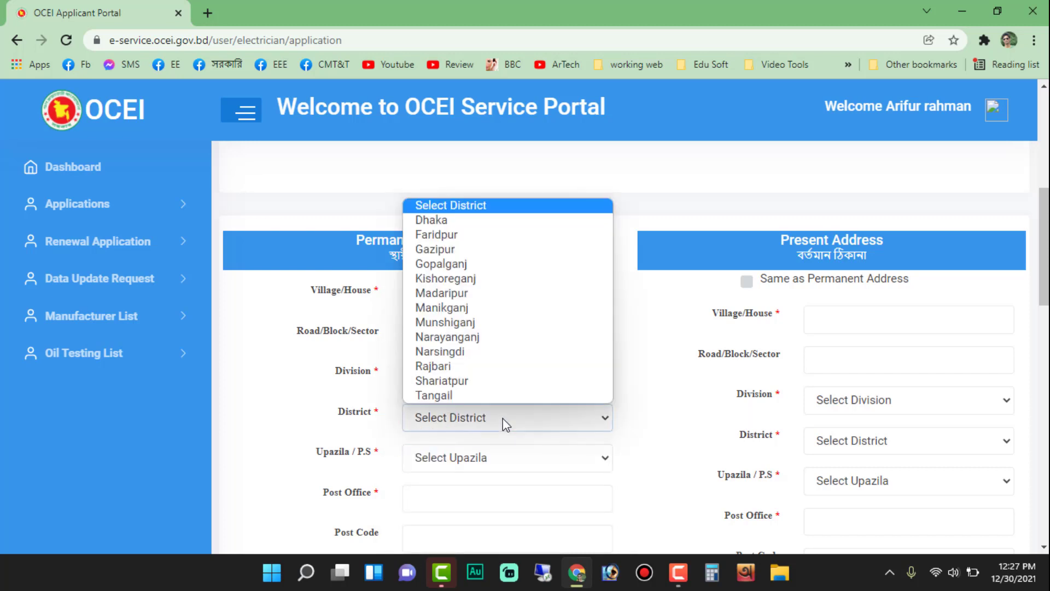
key("m")
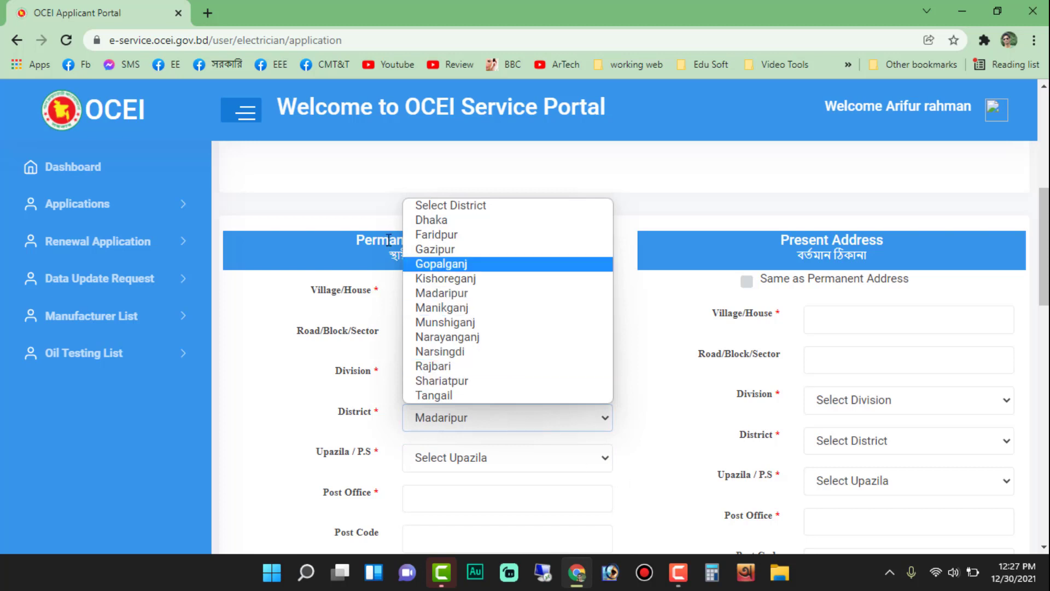
left_click(462, 220)
scroll(460, 403, "down", 1)
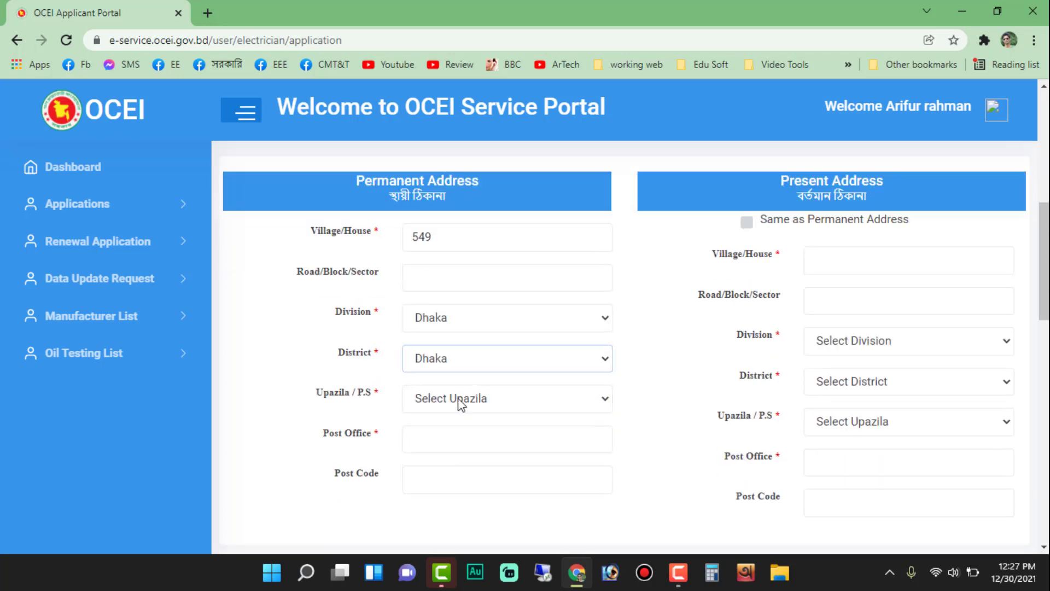
left_click(459, 380)
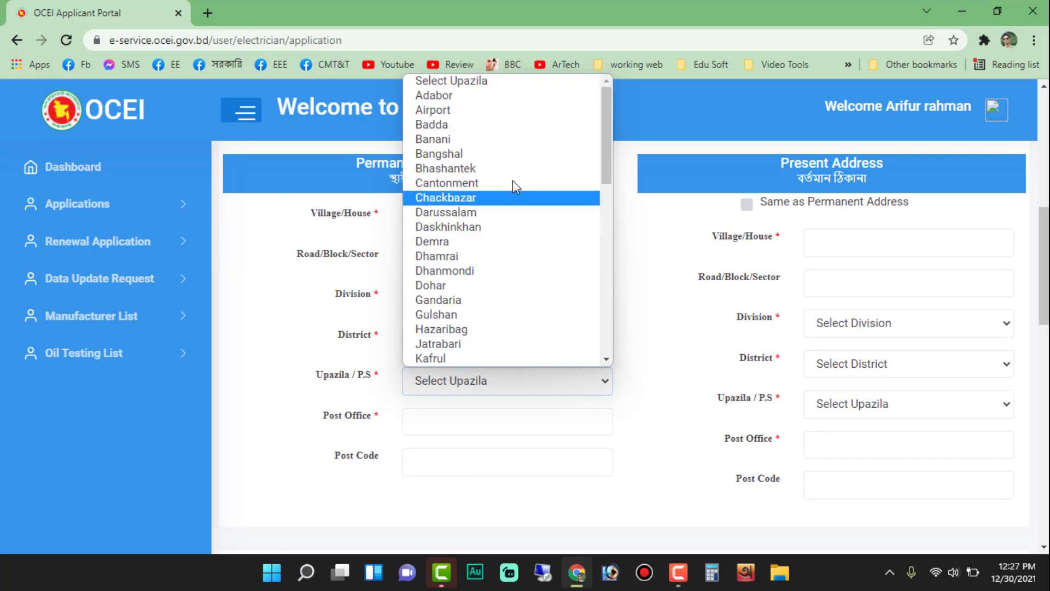
key("m")
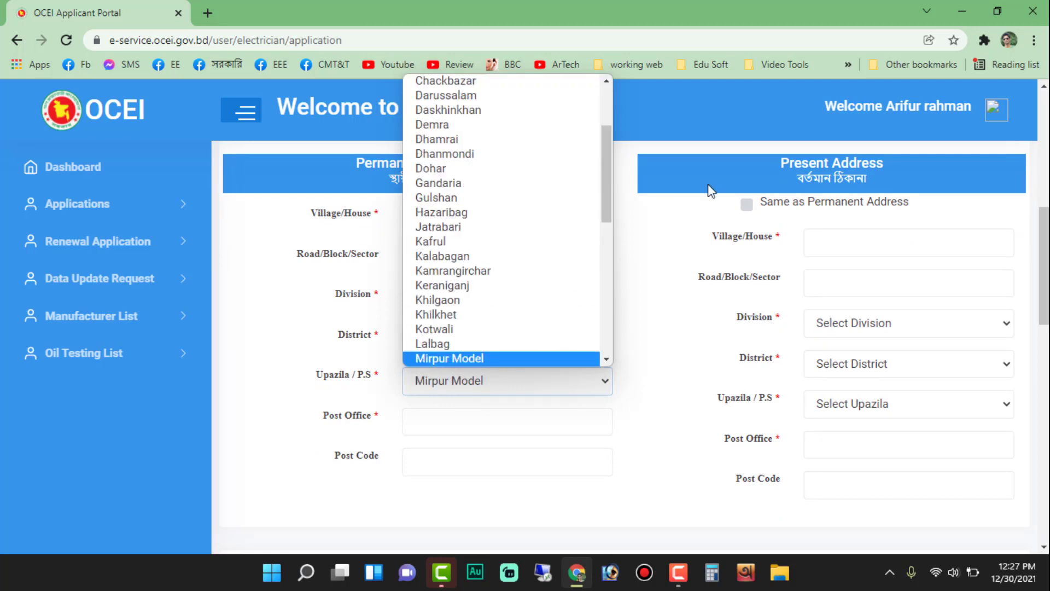
key("Return")
Step: Fill in the post office and post code, then copy it all to Present Address
left_click(502, 418)
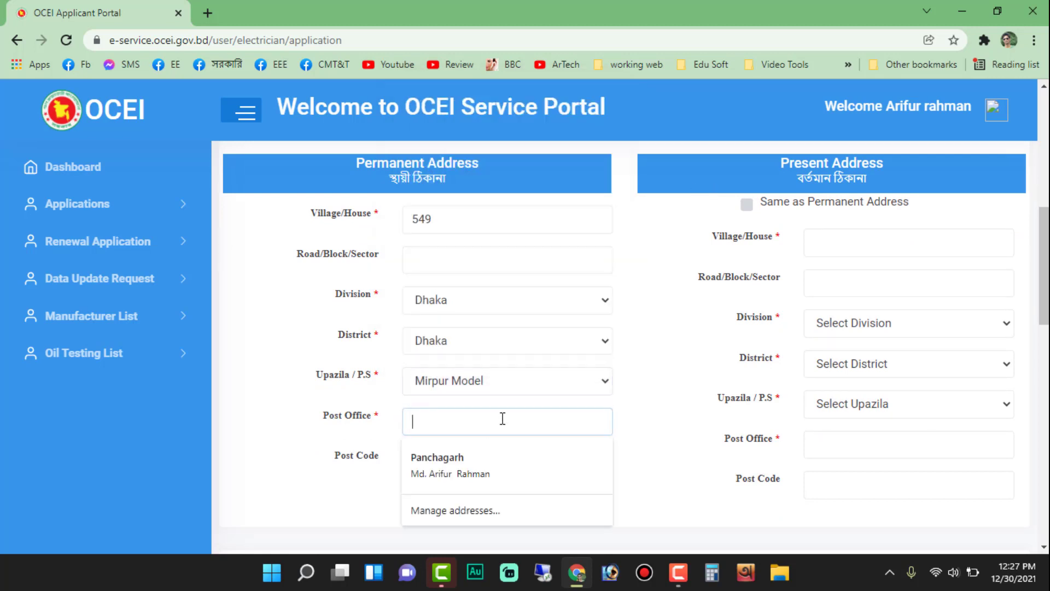
scroll(663, 398, "up", 10)
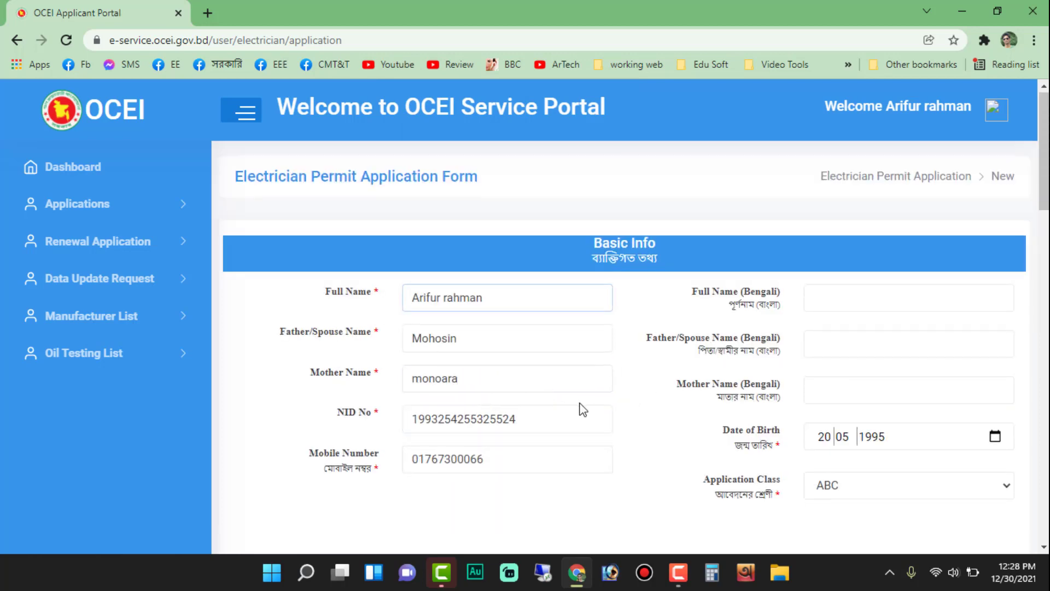
scroll(485, 356, "down", 4)
scroll(621, 333, "down", 5)
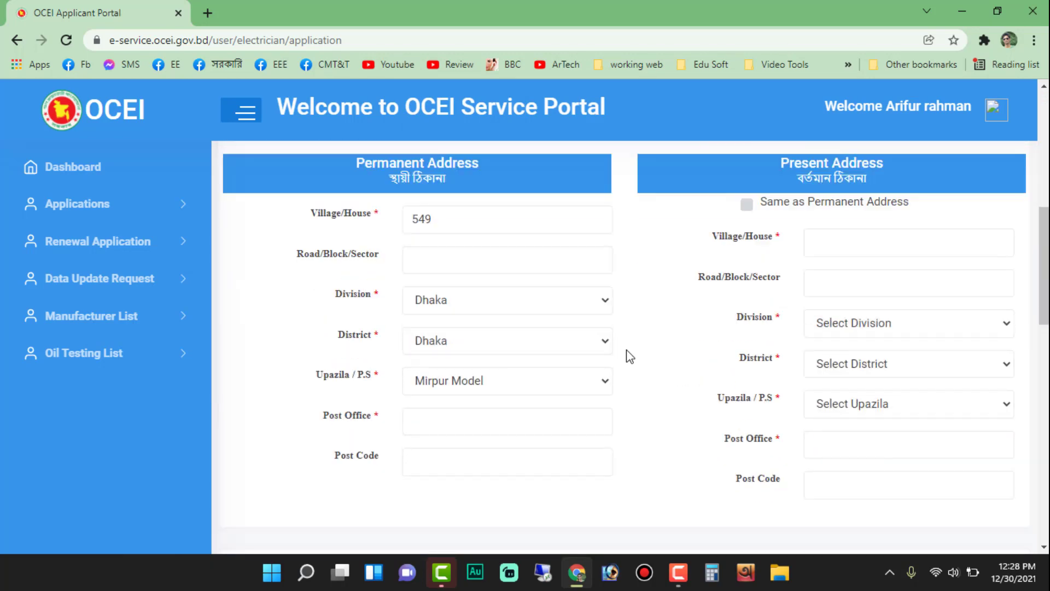
left_click(464, 424)
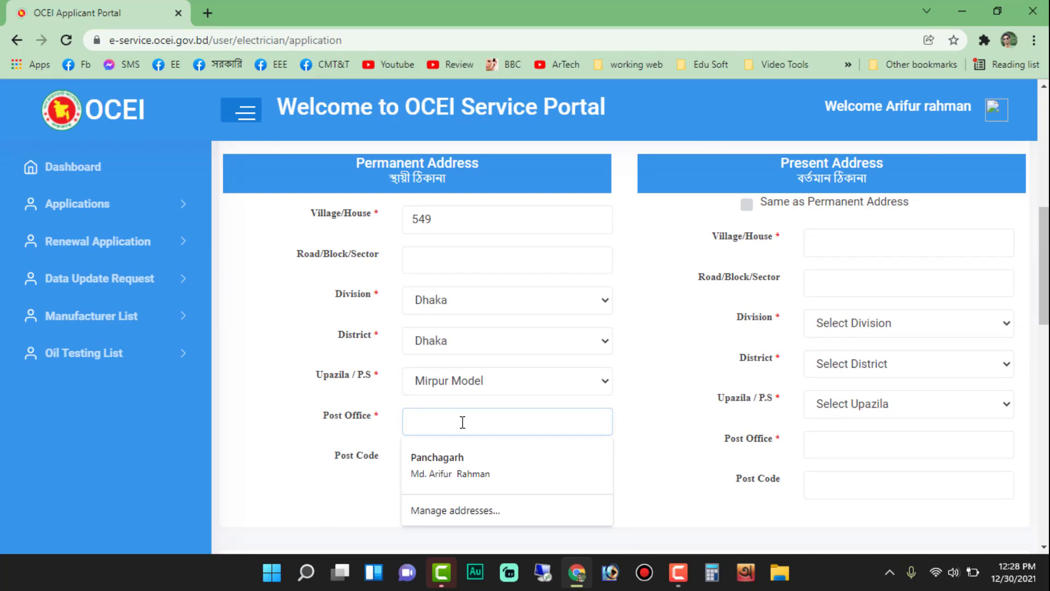
type("1212")
key("Tab")
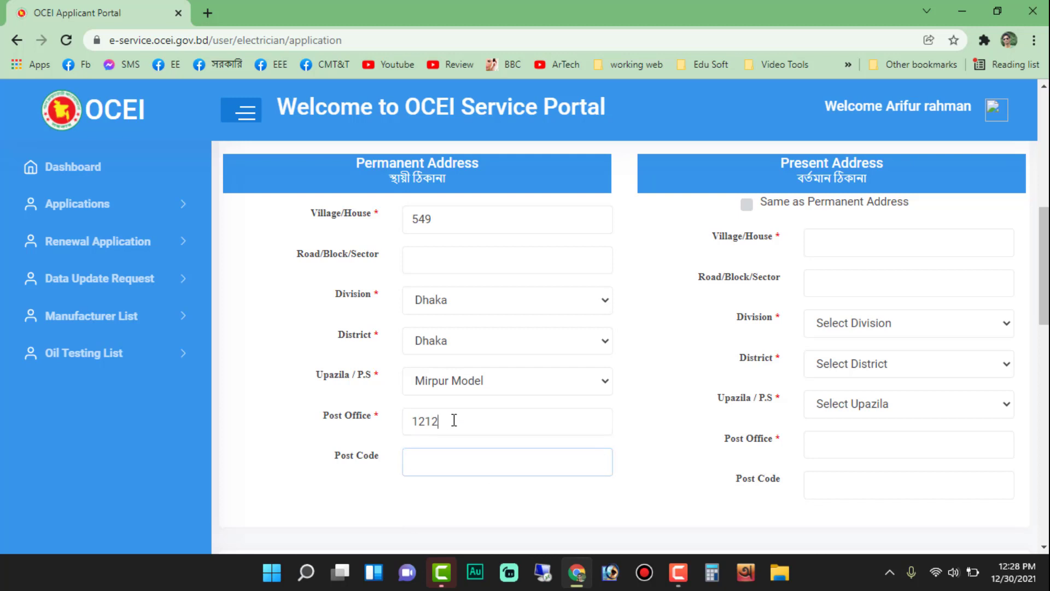
double_click(452, 421)
type("mirpur")
key("Tab")
type("1212")
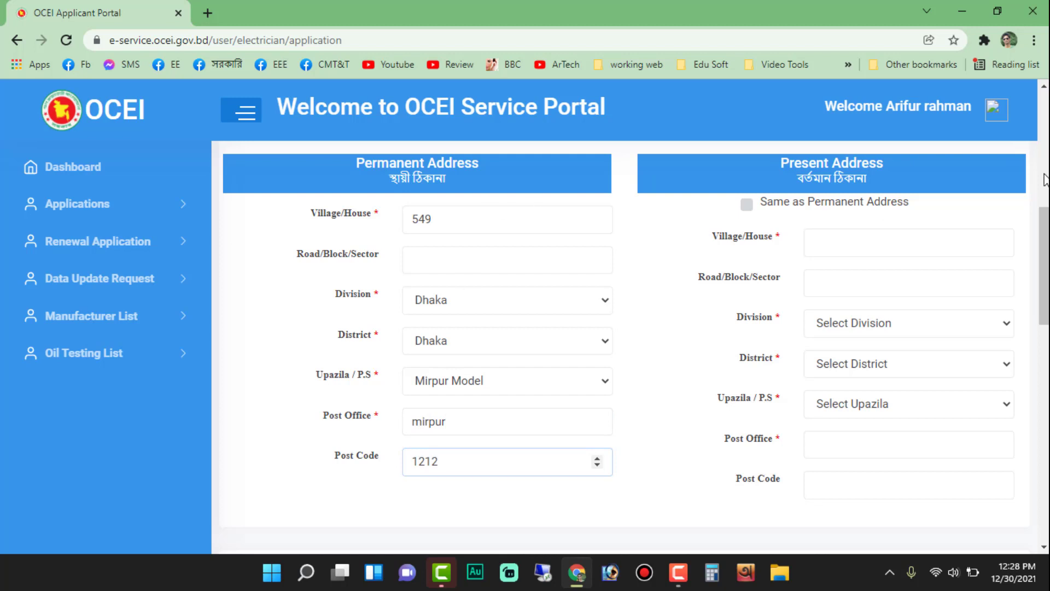
left_click_drag(389, 184, 446, 181)
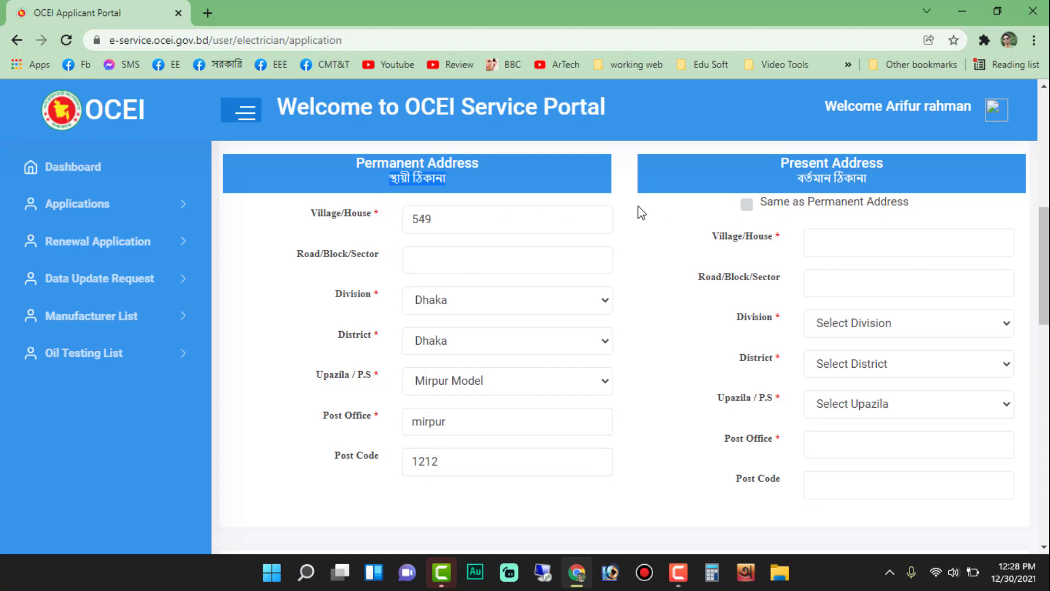
left_click(746, 205)
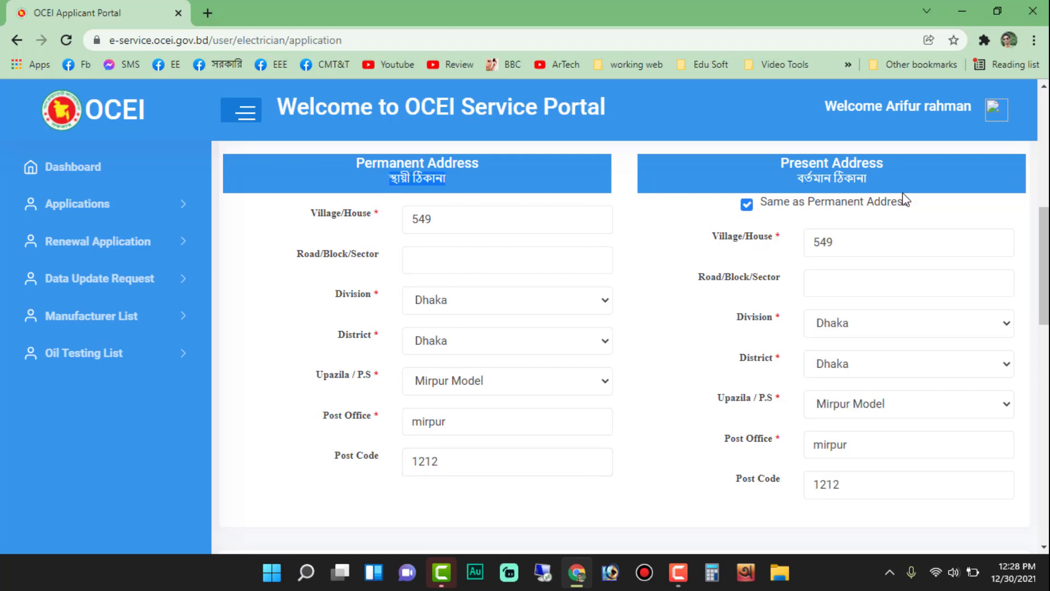
Step: Start the first qualification row: SSC exam, Electrical major, institution Ptsc
scroll(677, 310, "down", 2)
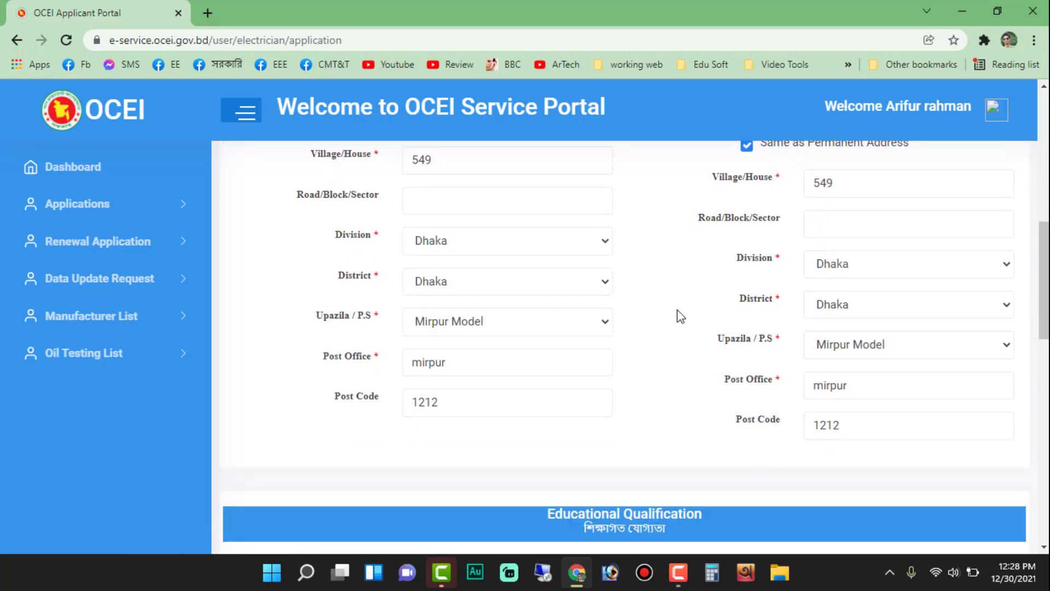
scroll(661, 343, "down", 4)
left_click(257, 301)
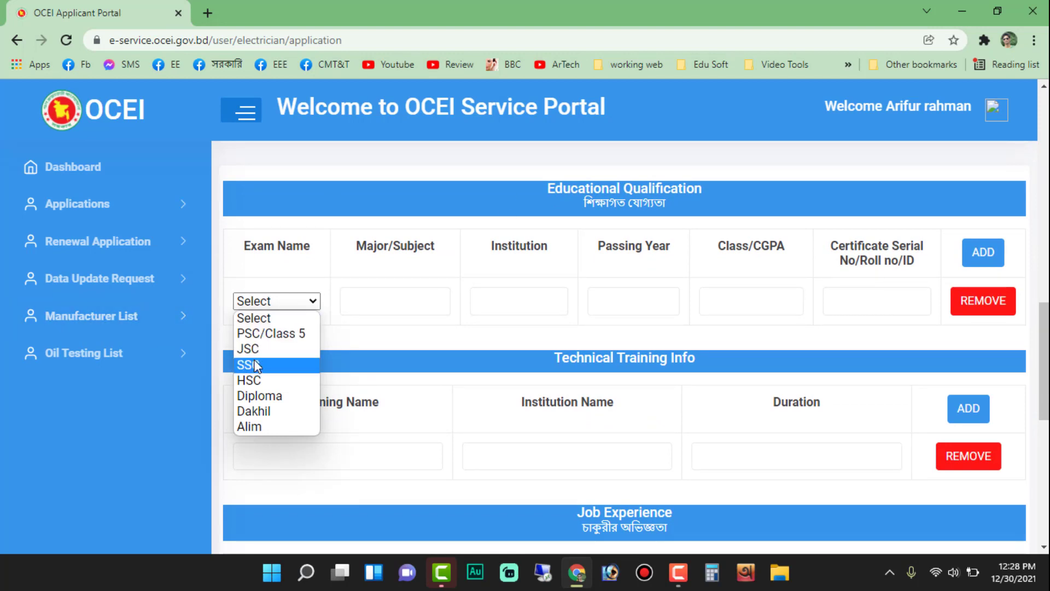
left_click(266, 365)
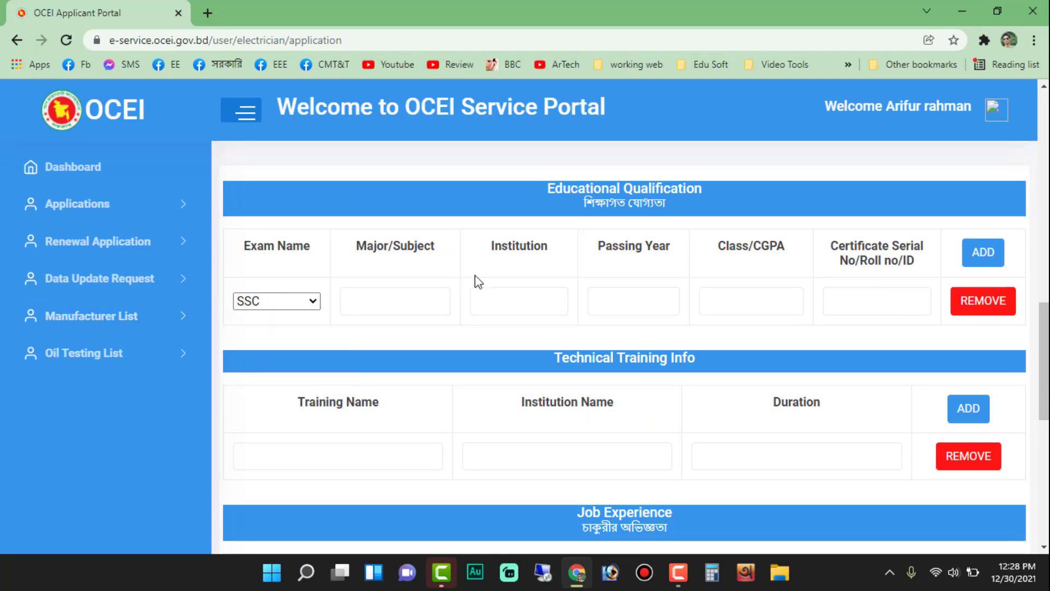
left_click(396, 303)
type("Electrical")
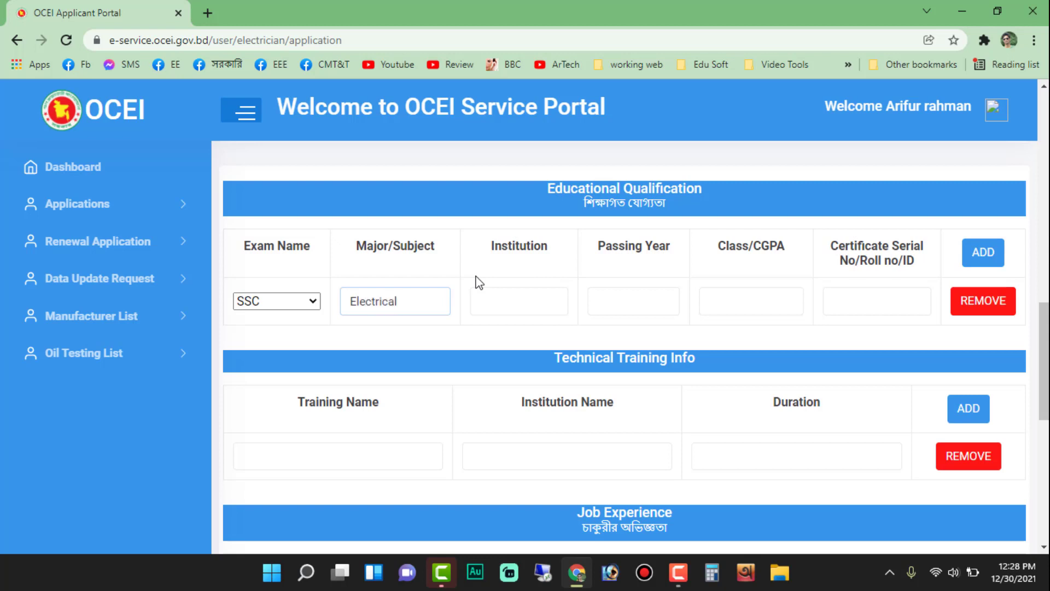
key("Tab")
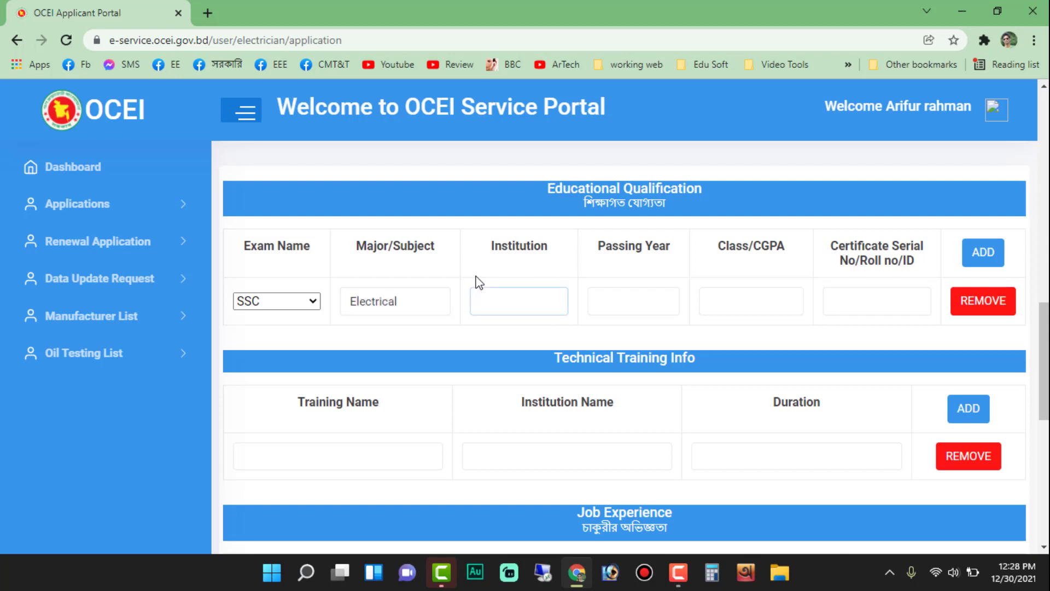
type("Ptsc")
key("Tab")
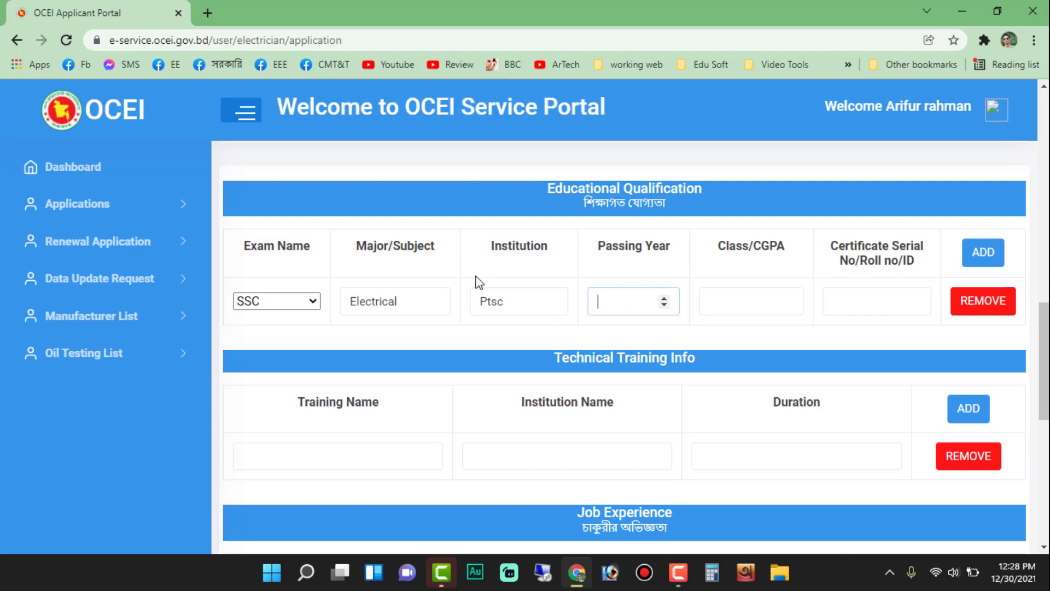
Step: Complete the row with year 2010, CGPA 4.23 and certificate serial, then add another row
type("2010")
key("Tab")
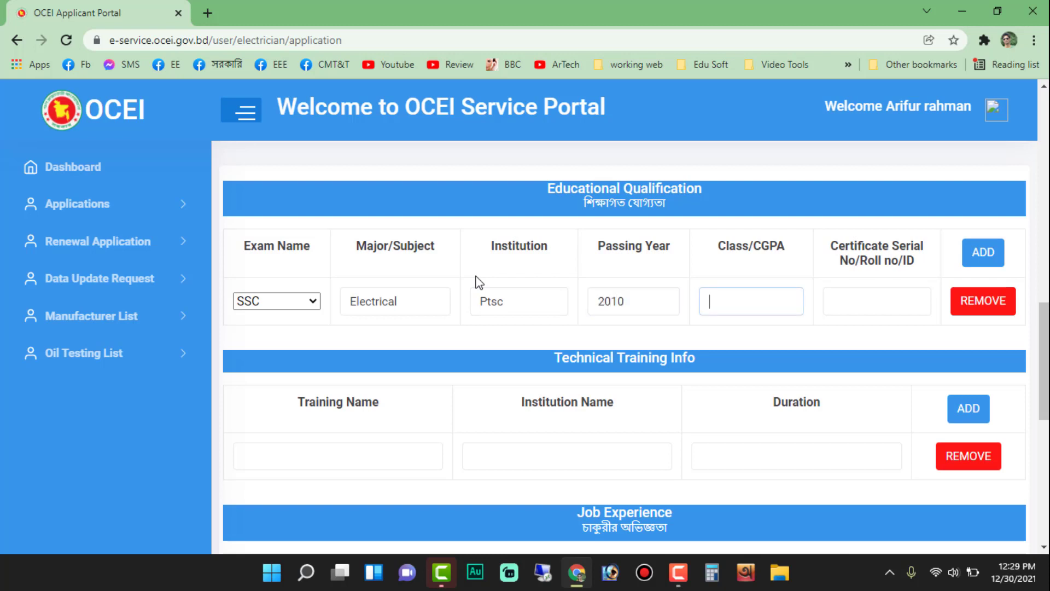
type("4.23")
key("Tab")
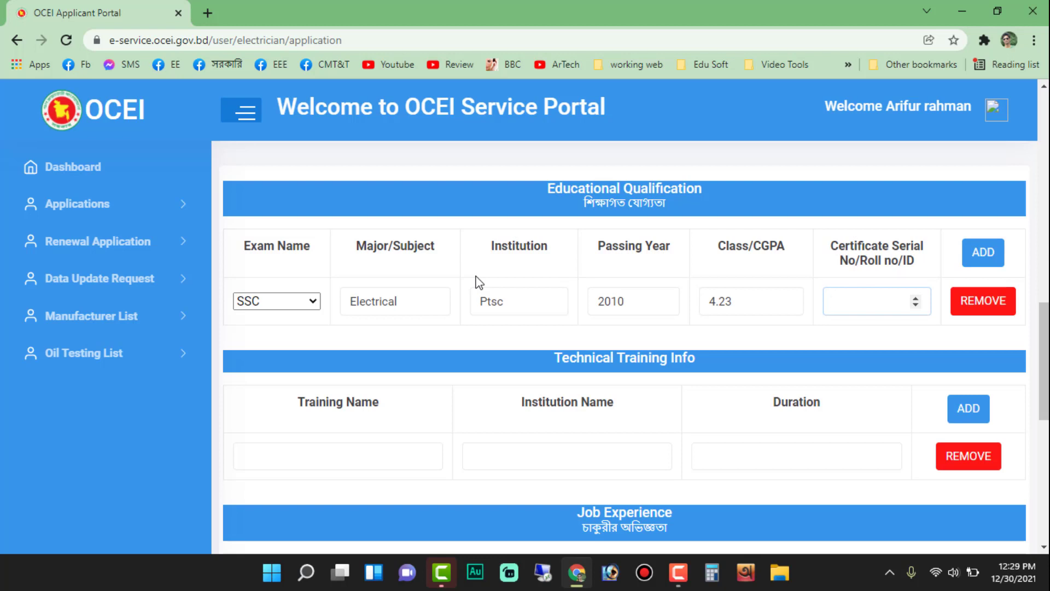
type("1000")
type("4")
key("BackSpace")
key("BackSpace")
type("47")
left_click(983, 254)
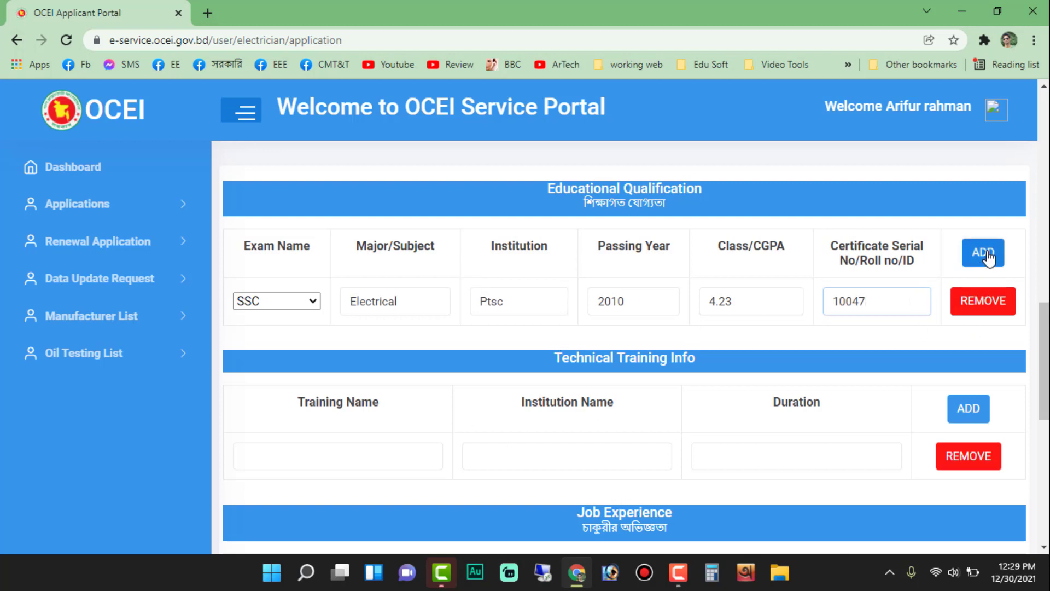
Step: Set the second qualification to Diploma with subject Electronics and institution KPI
left_click(262, 350)
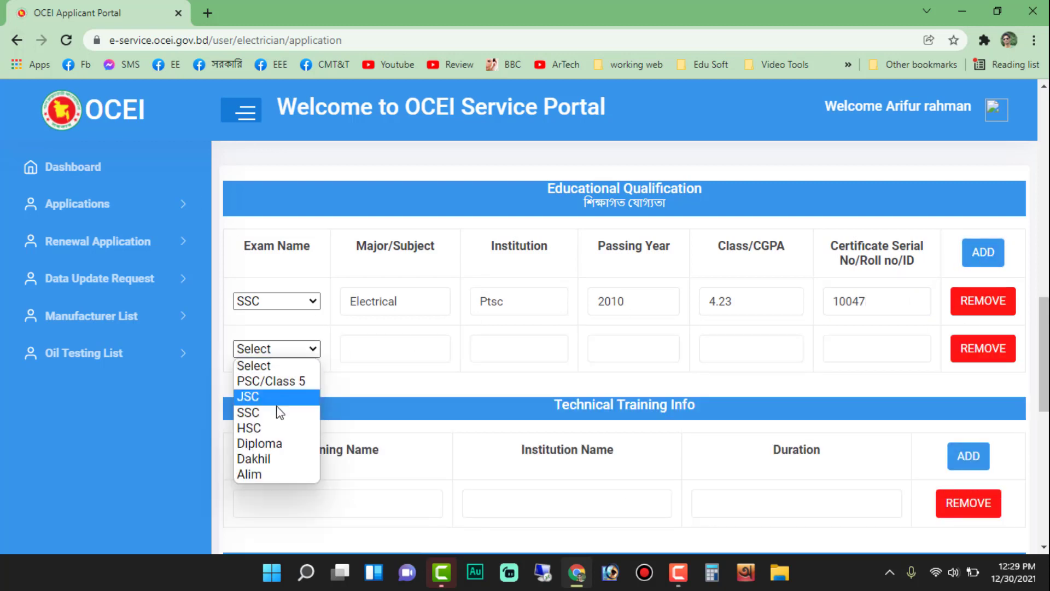
left_click(287, 438)
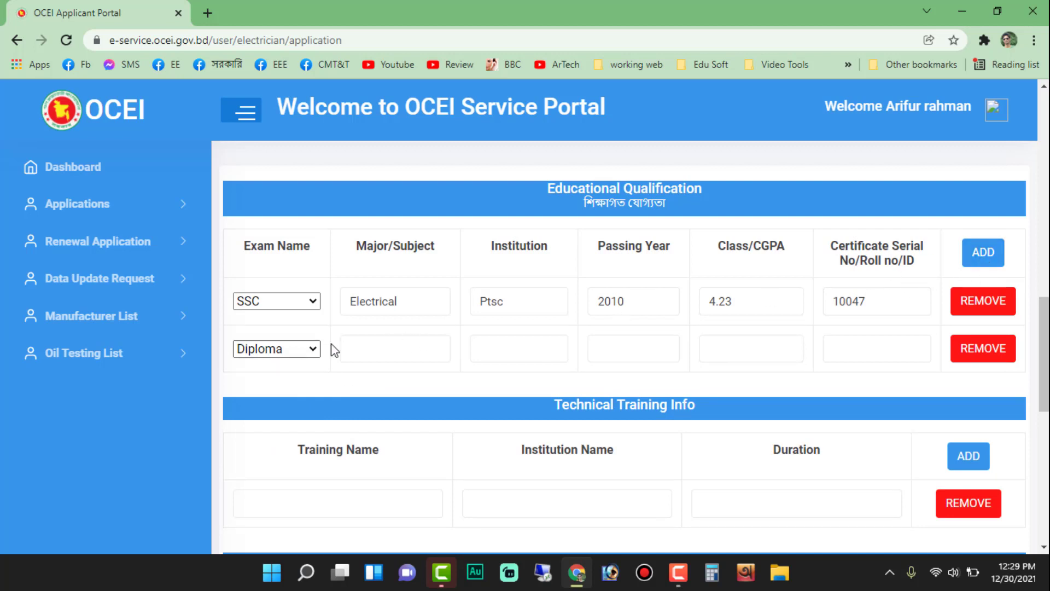
left_click(385, 348)
type("E")
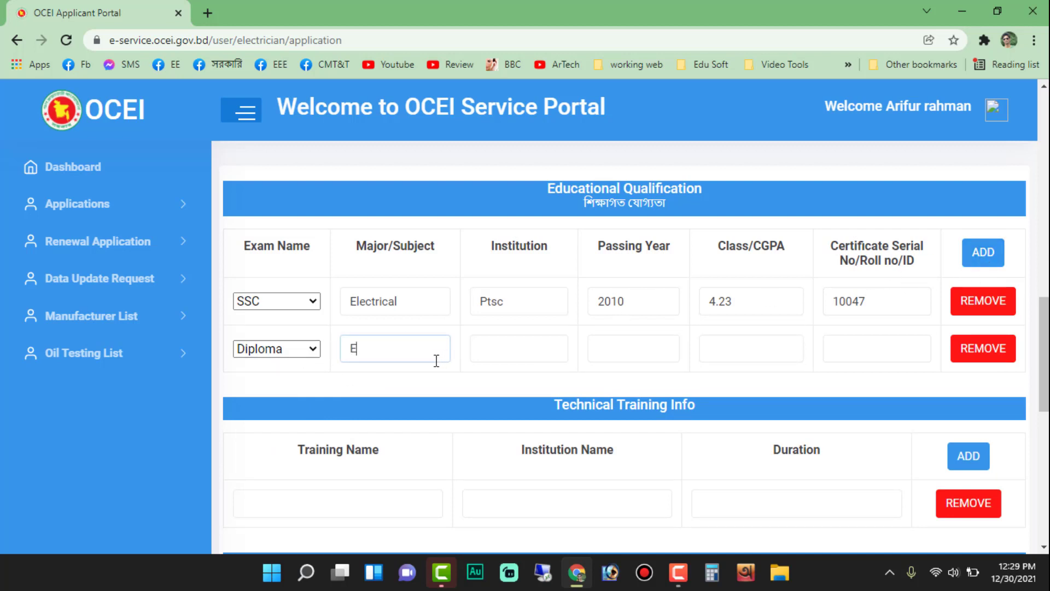
type("lectronics")
key("Tab")
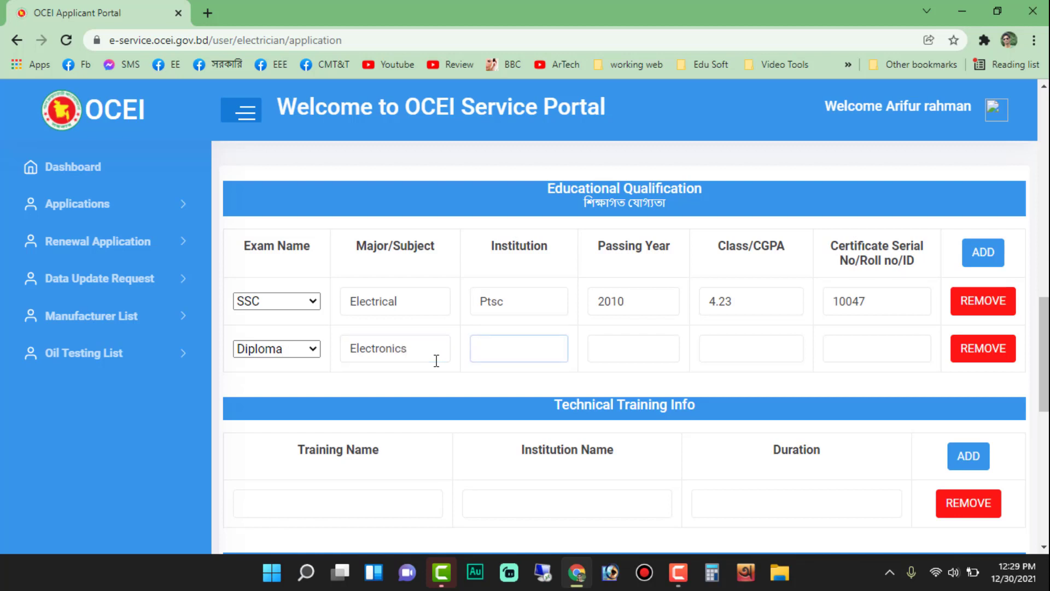
type("KPI")
Step: Enter passing year 2014, CGPA 3.53 and the certificate serial, then remove the extra empty row
key("Tab")
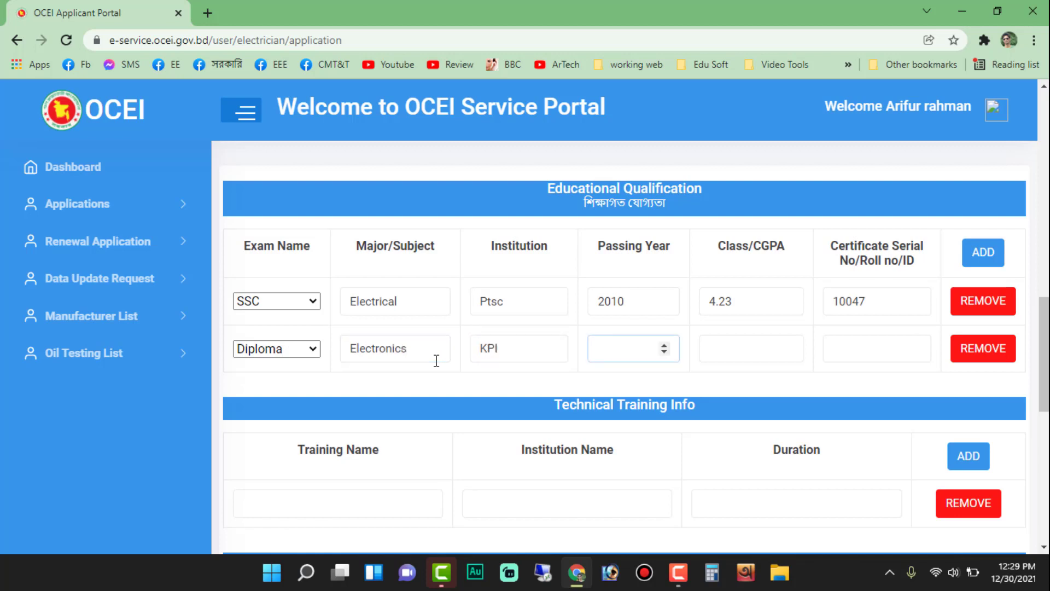
type("2014")
key("Tab")
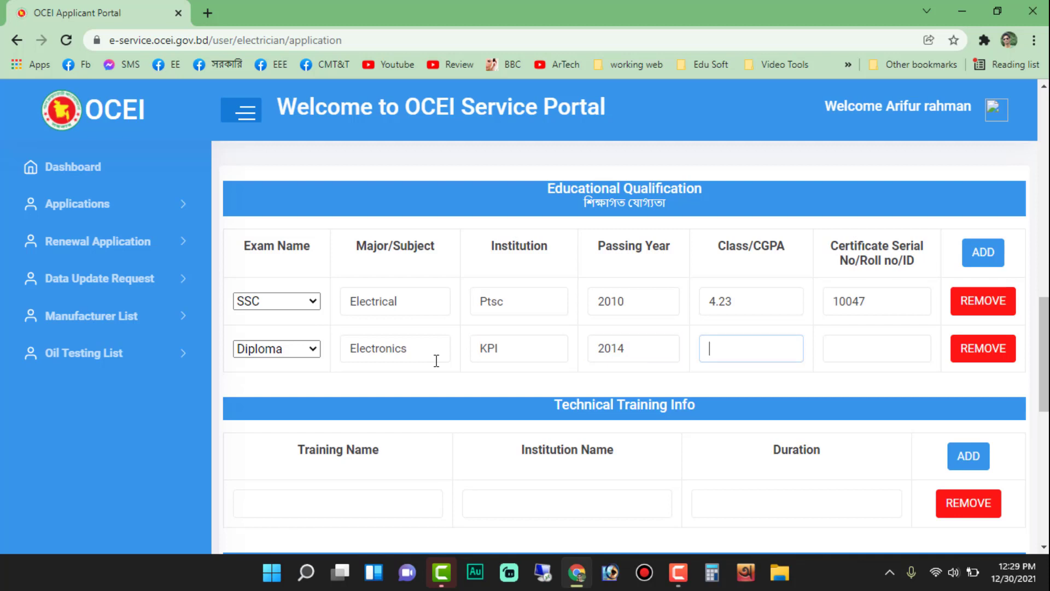
type("3.53")
key("Tab")
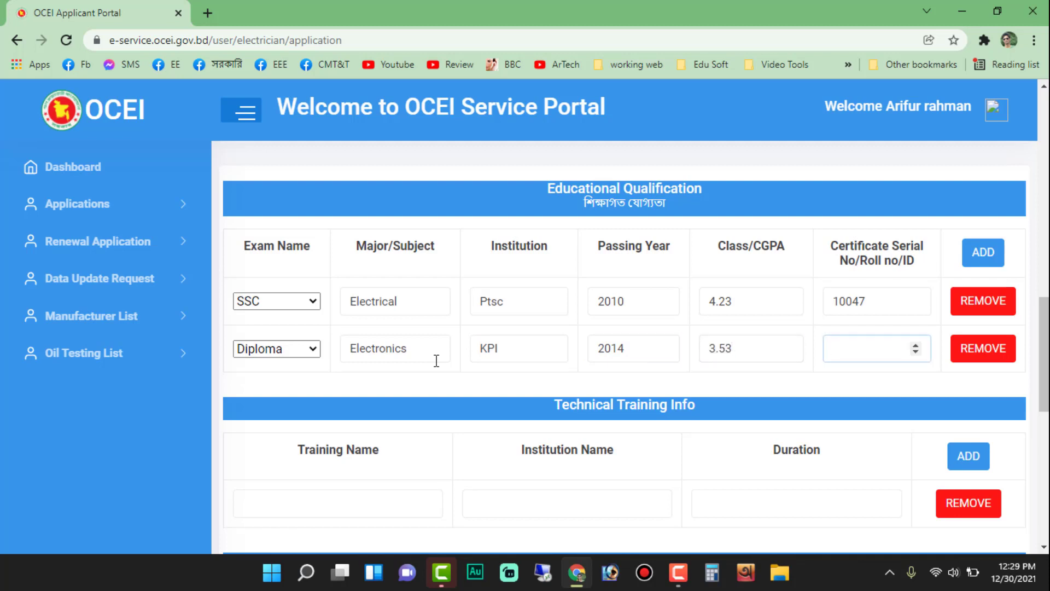
type("451575")
scroll(800, 448, "down", 1)
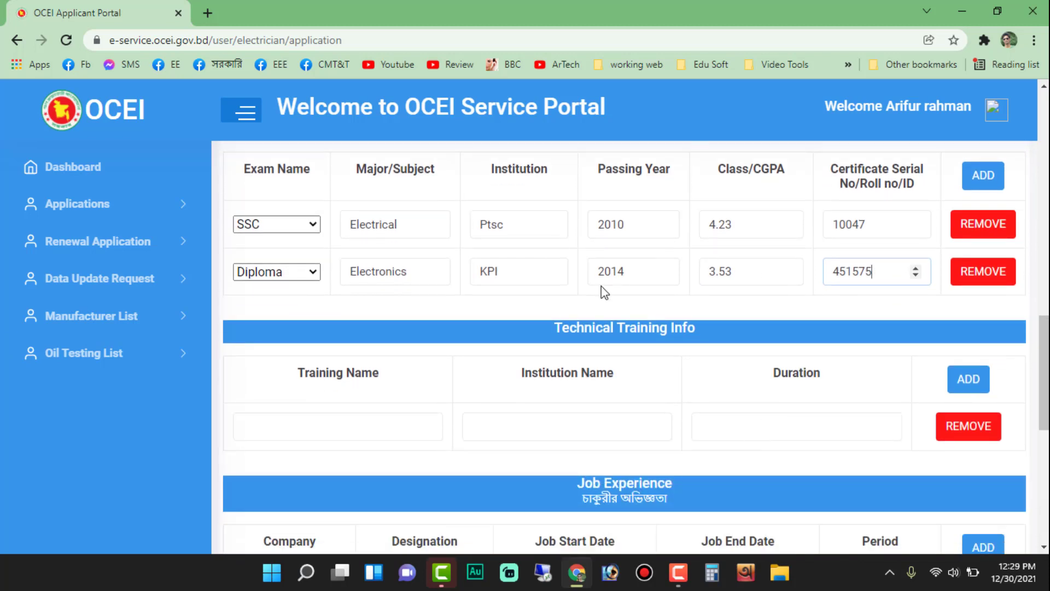
left_click(992, 184)
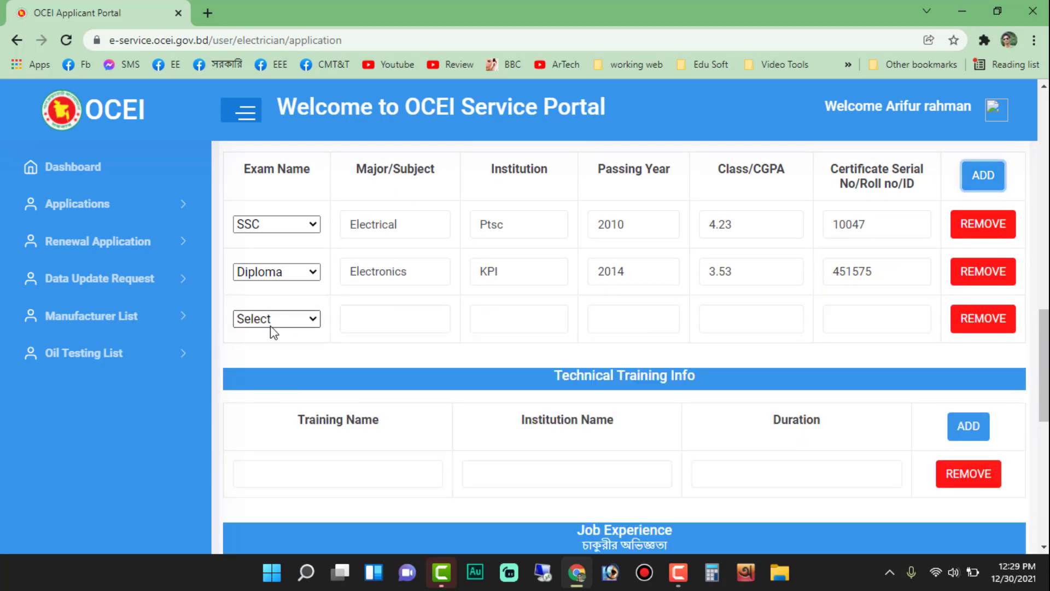
left_click(998, 326)
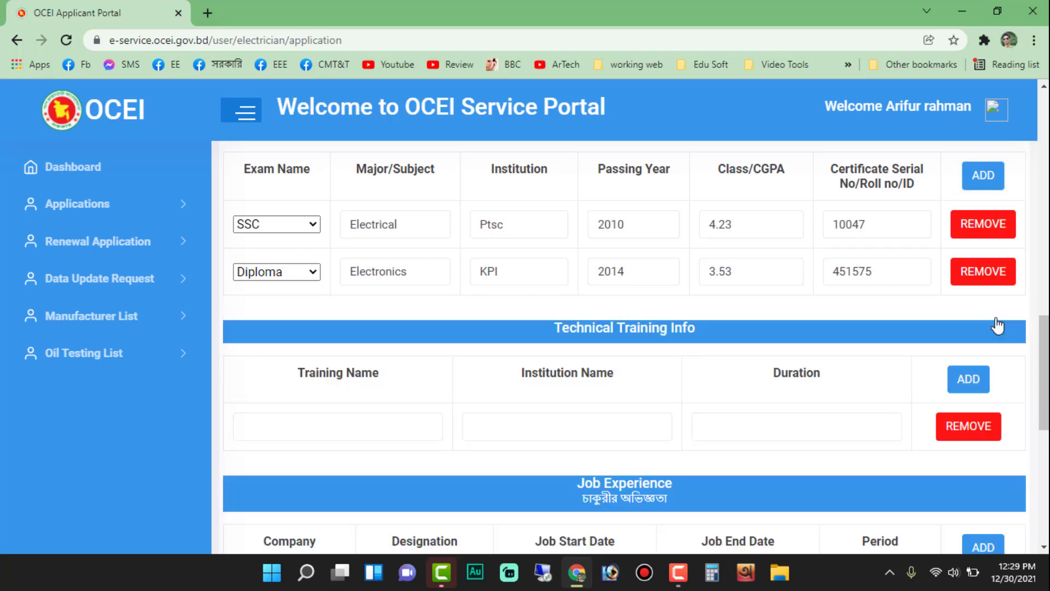
Step: Enter 'General workshop' as the training name, correcting earlier mistyped attempts
scroll(848, 340, "down", 1)
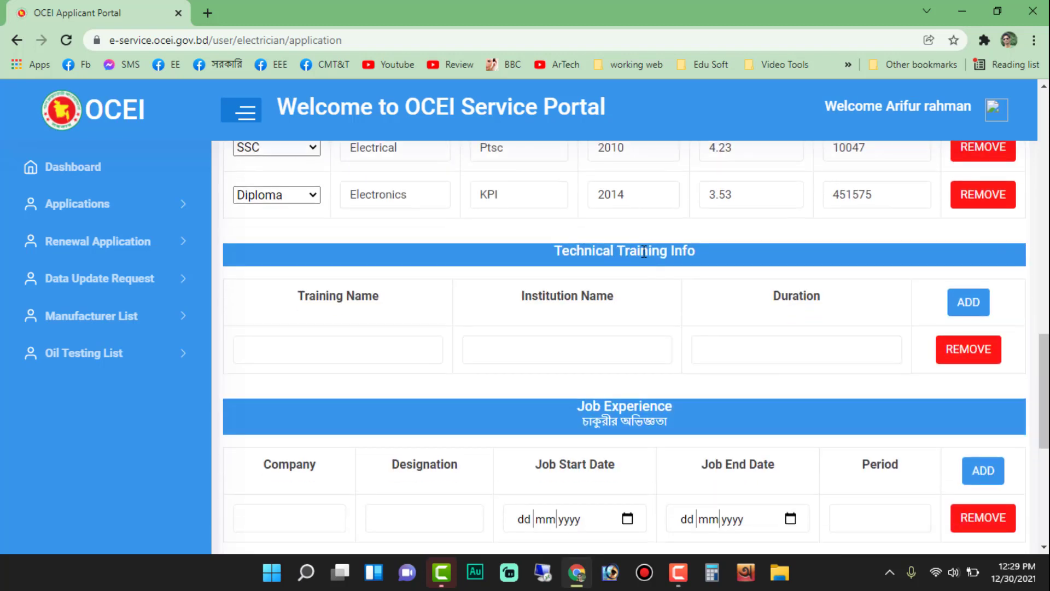
triple_click(562, 251)
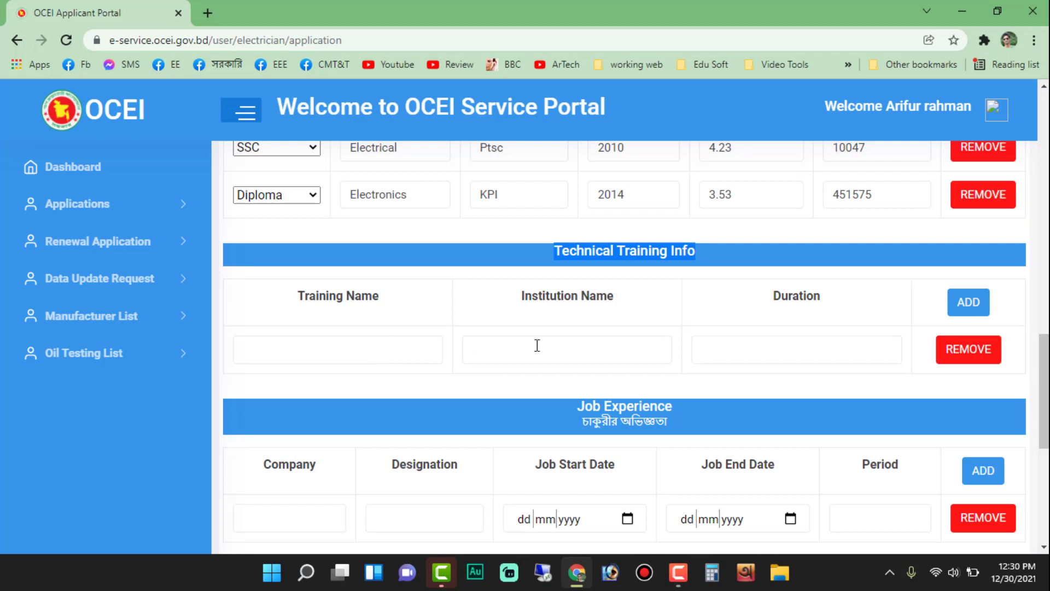
left_click(394, 346)
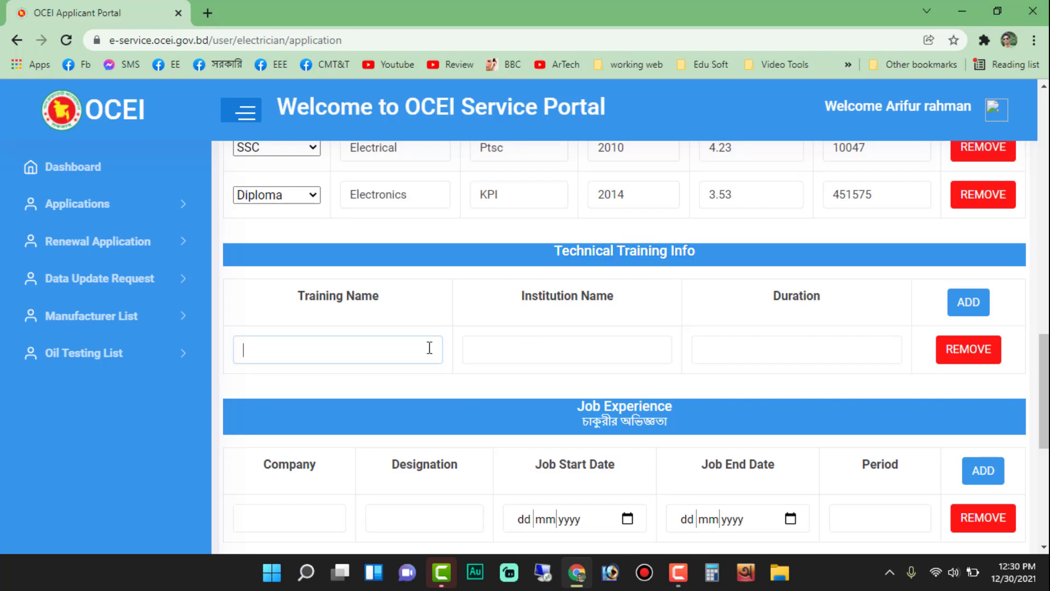
type("Focuse engineering")
key("Tab")
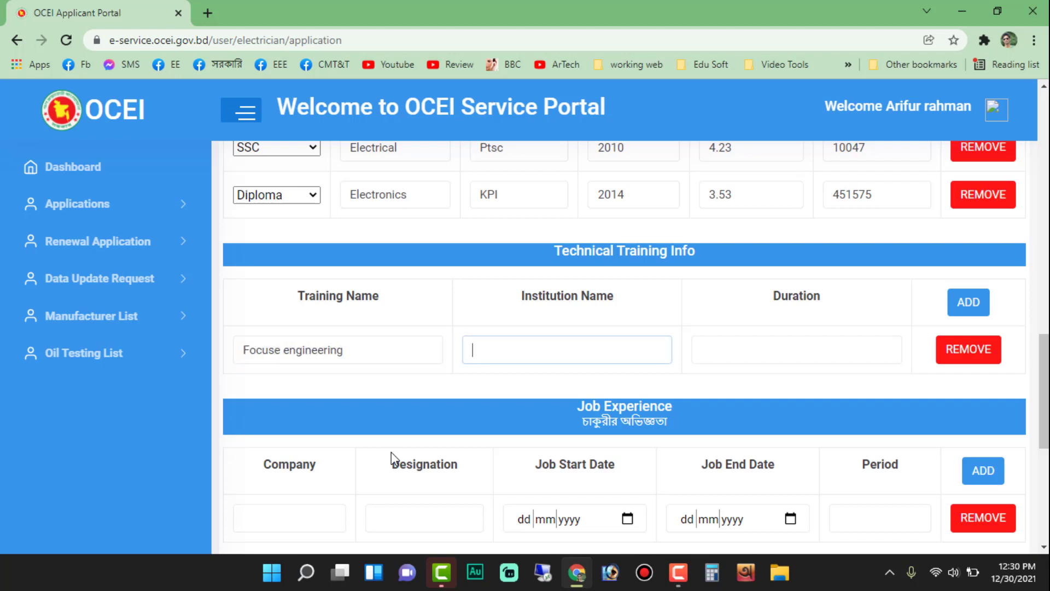
key("shift+Tab")
key("ctrl+a")
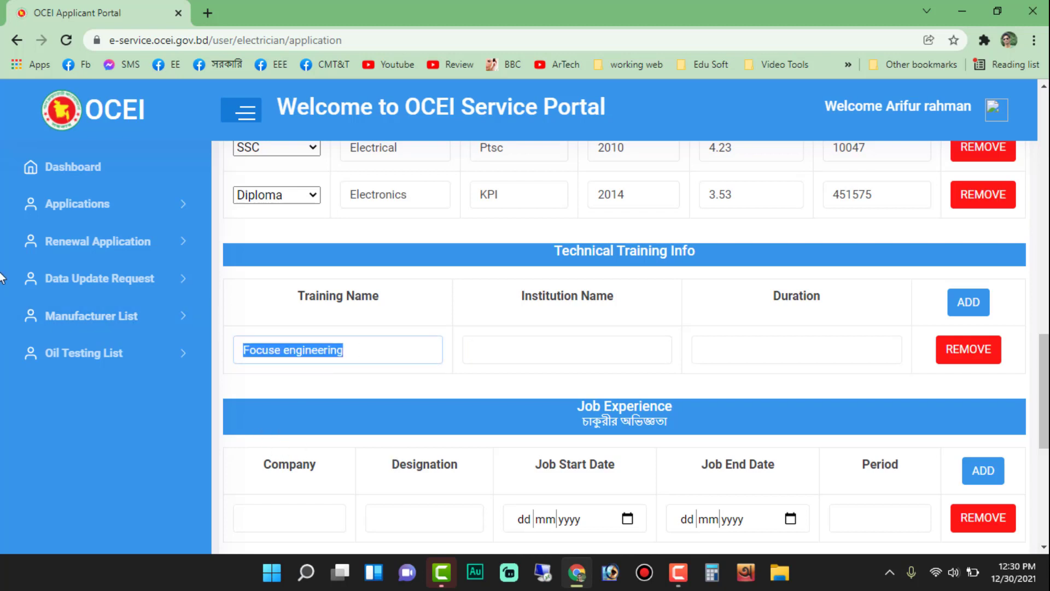
type("generea")
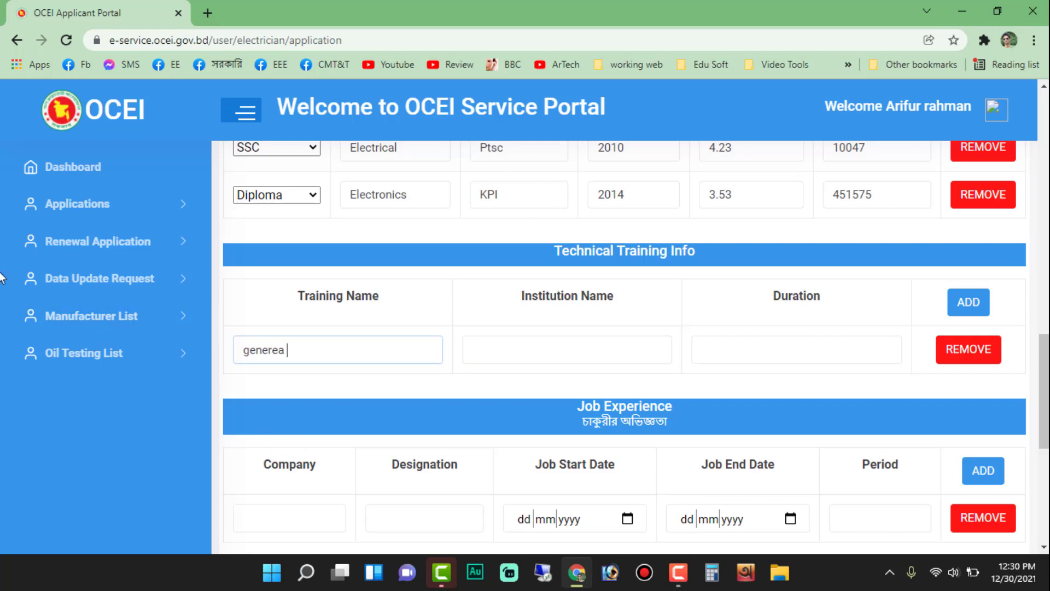
key("BackSpace")
key("BackSpace")
key("BackSpace")
key("BackSpace")
key("BackSpace")
key("BackSpace")
key("BackSpace")
type("pd")
key("BackSpace")
key("BackSpace")
type("General workshop")
Step: Fill in training institution KPI and duration 6
key("Tab")
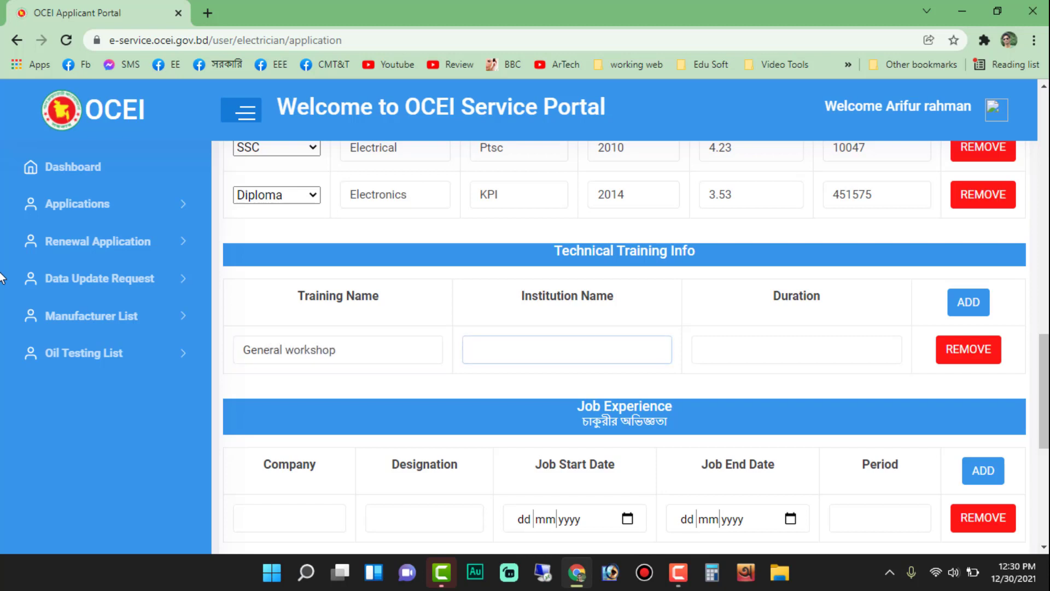
type("KPI")
key("Tab")
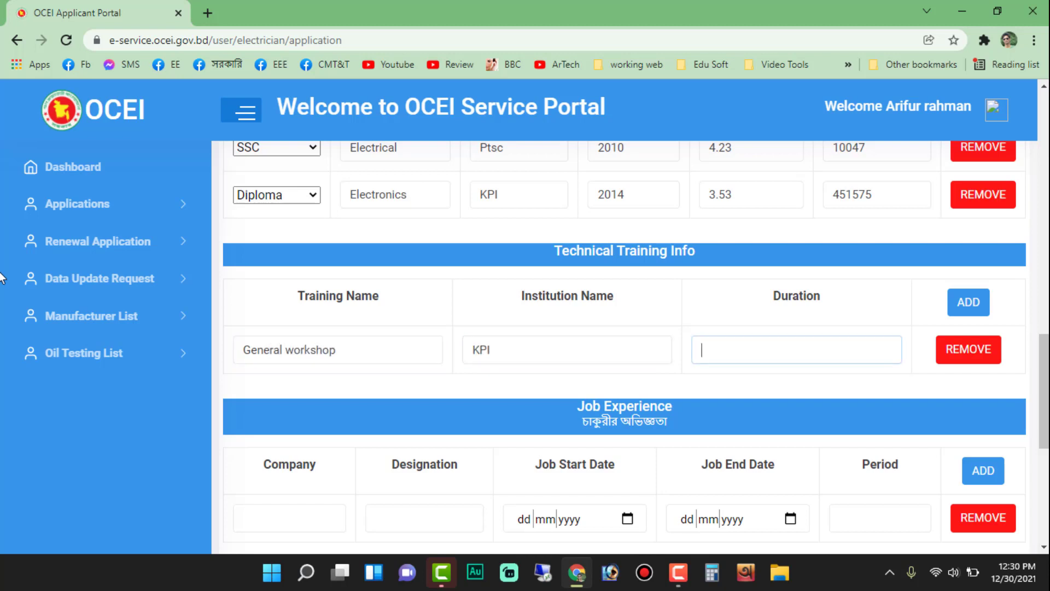
type("6")
left_click(719, 383)
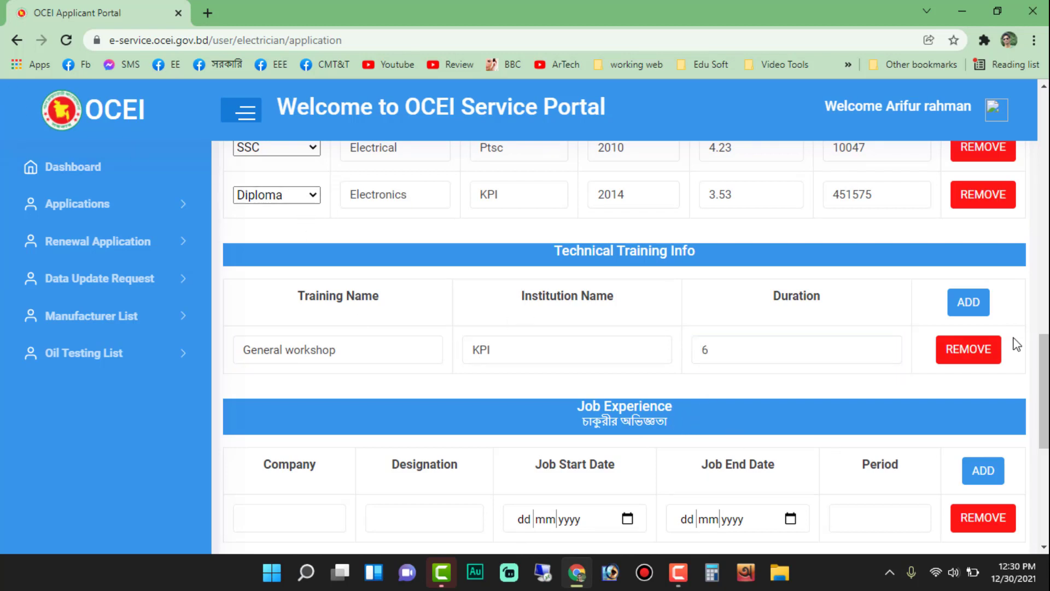
Step: Add a training row, then remove the extra blank one
left_click(971, 306)
left_click(311, 406)
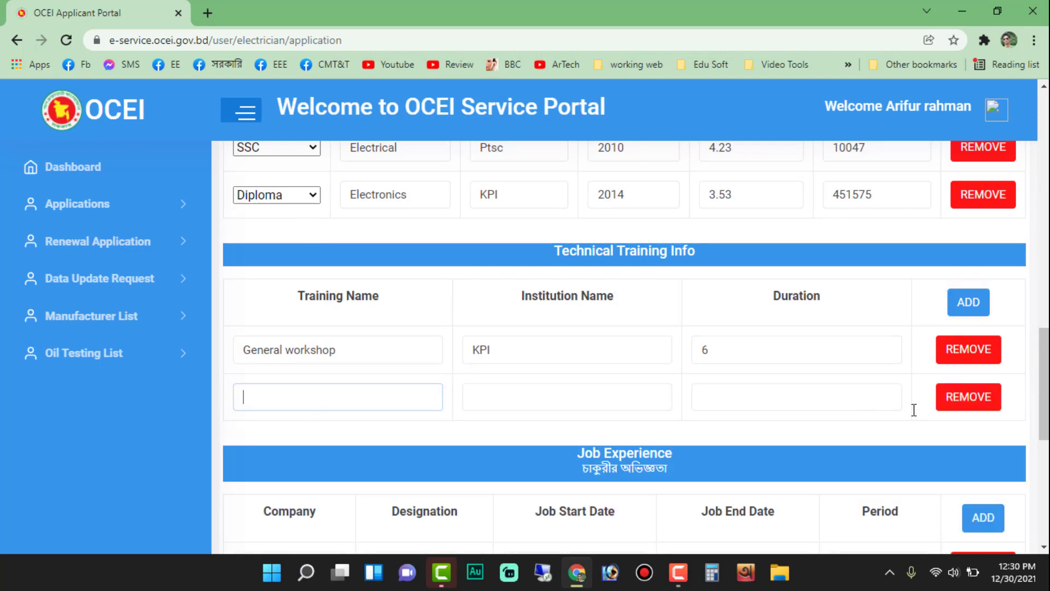
left_click(770, 406)
left_click(654, 396)
left_click(978, 398)
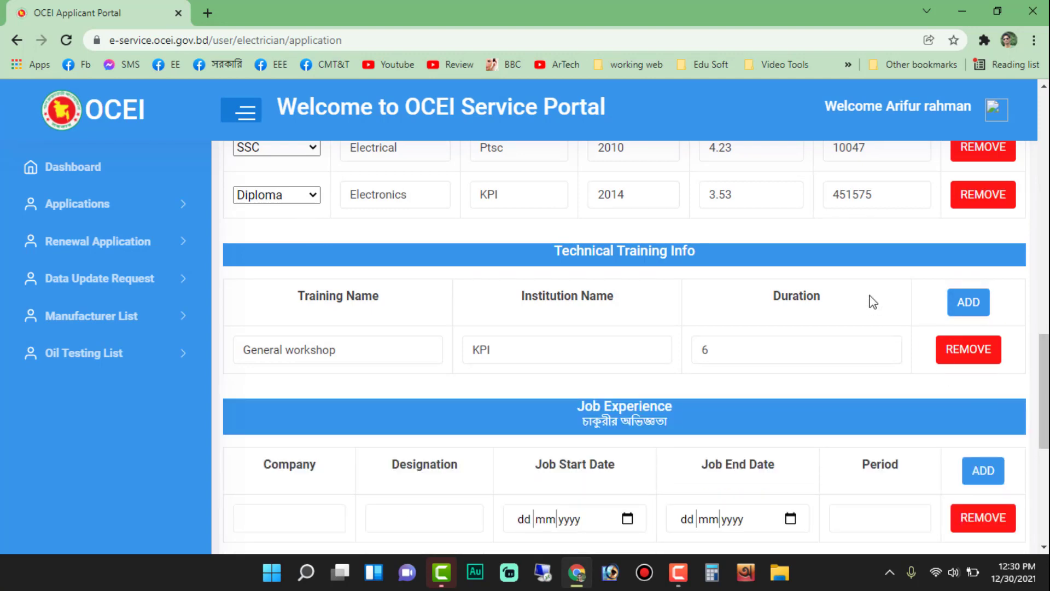
Step: Delete the filled entry from the Job Experience table
scroll(716, 311, "down", 3)
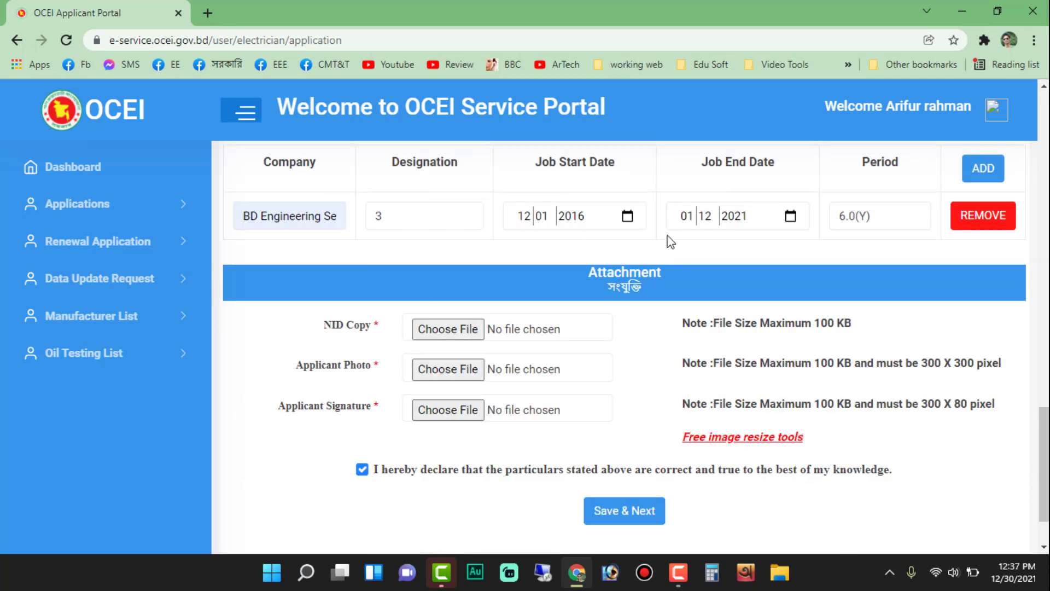
scroll(825, 280, "up", 1)
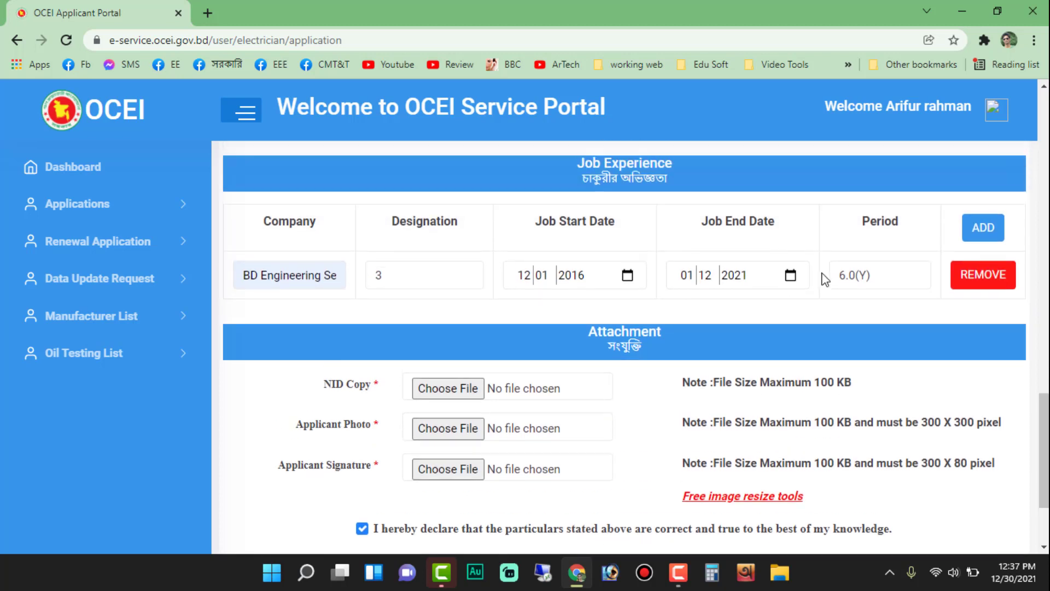
scroll(825, 280, "up", 1)
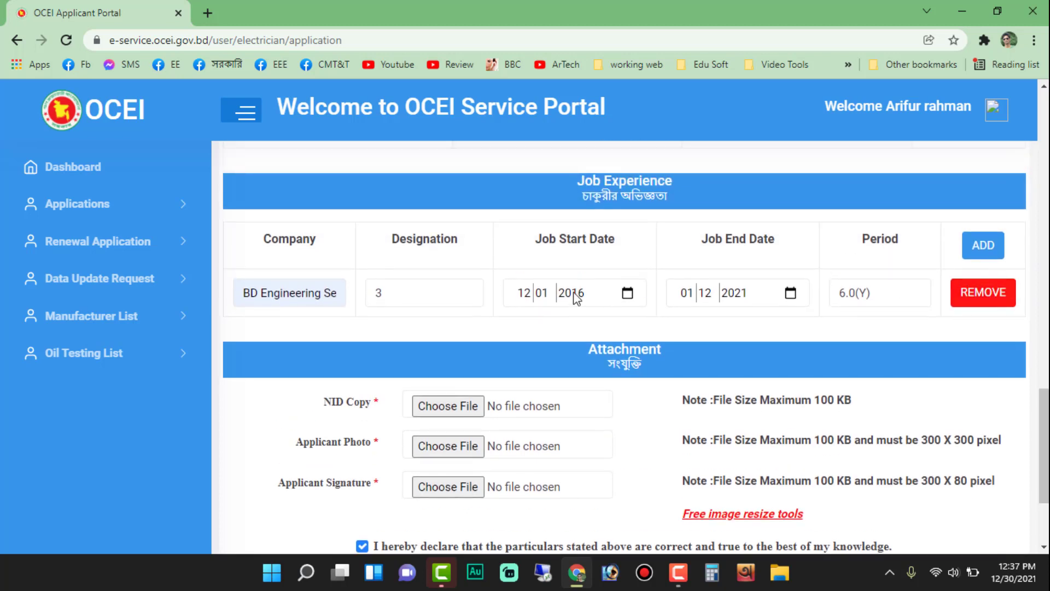
left_click(1006, 295)
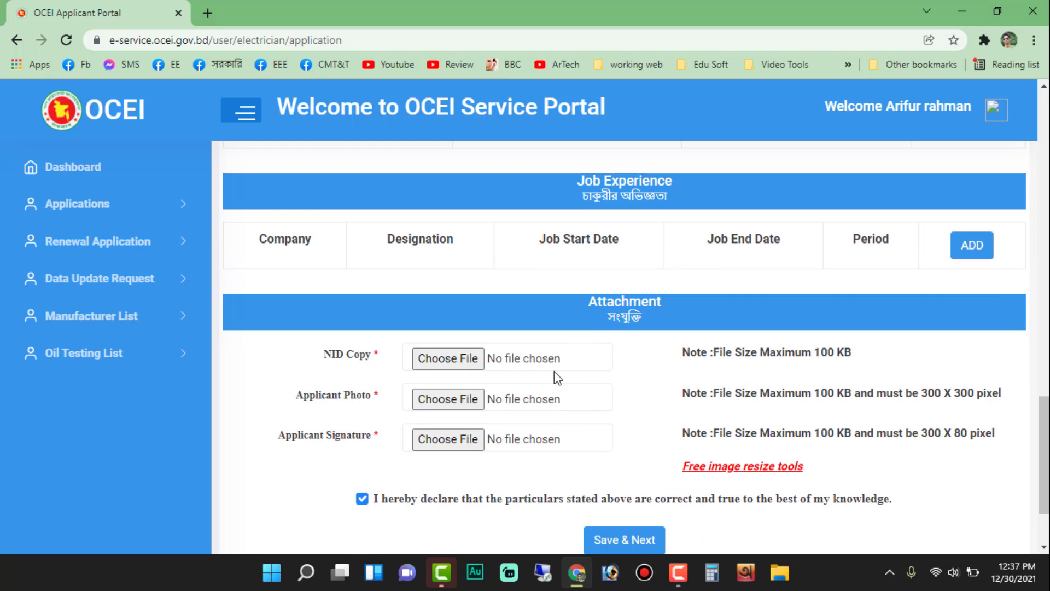
Step: Save the form, dismiss the missing-file warning, and highlight the NID copy size limit
left_click(627, 538)
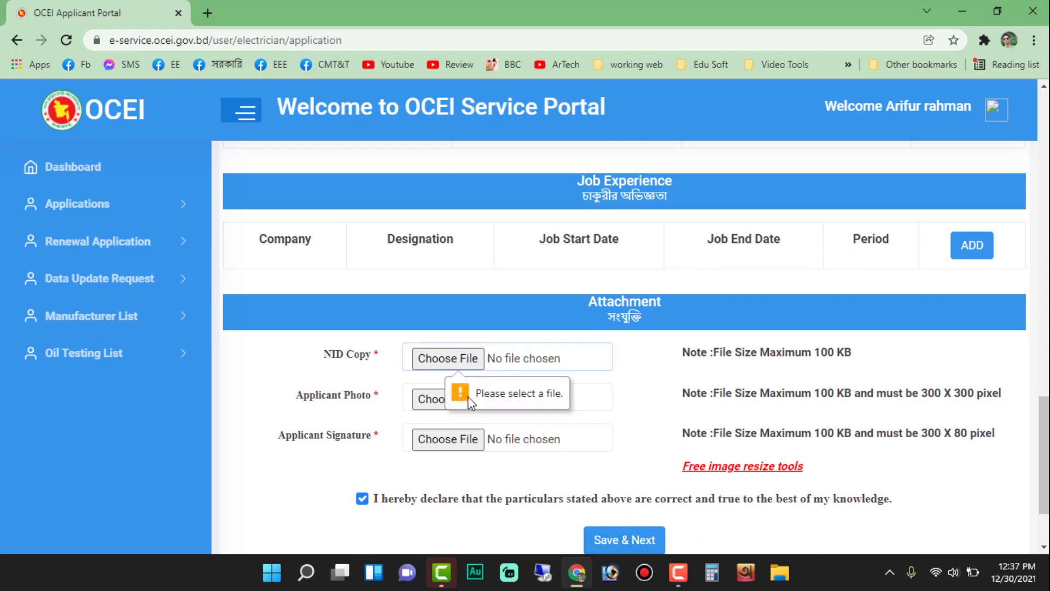
left_click_drag(307, 271, 422, 294)
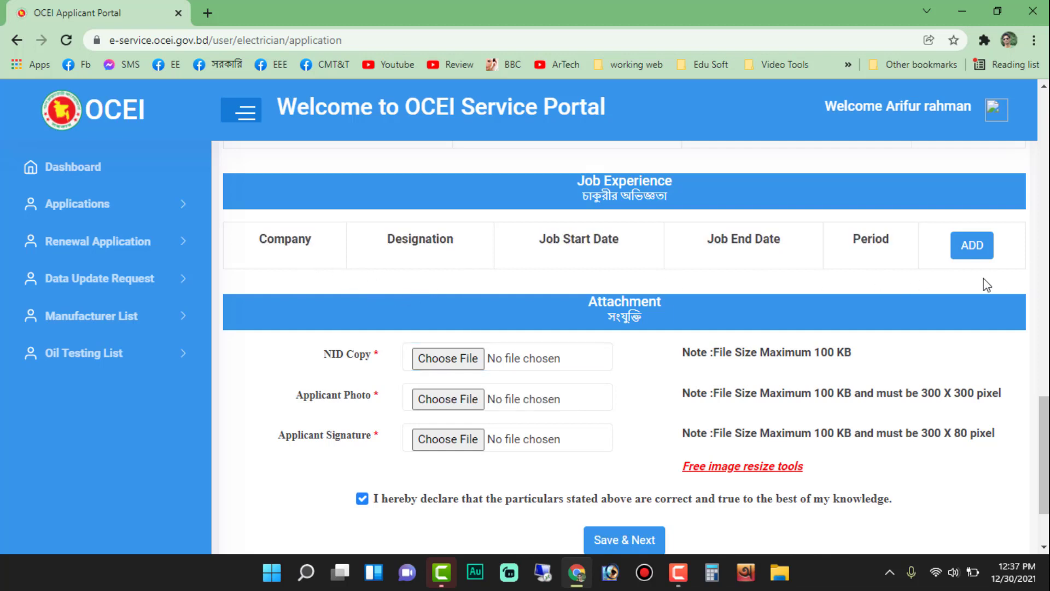
scroll(488, 361, "down", 2)
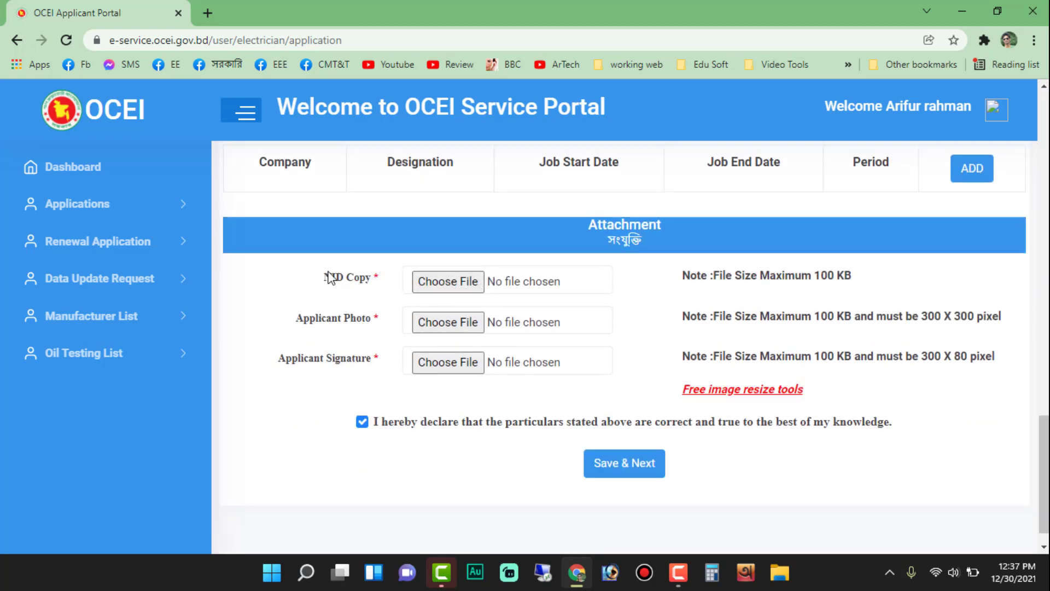
left_click_drag(330, 277, 372, 320)
left_click_drag(298, 322, 386, 323)
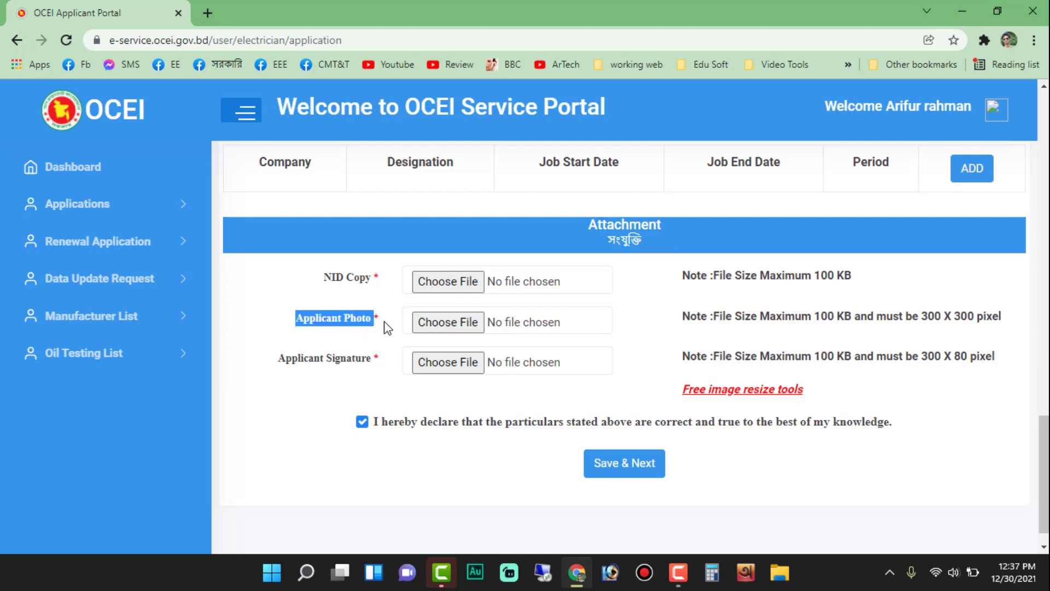
left_click_drag(297, 360, 357, 362)
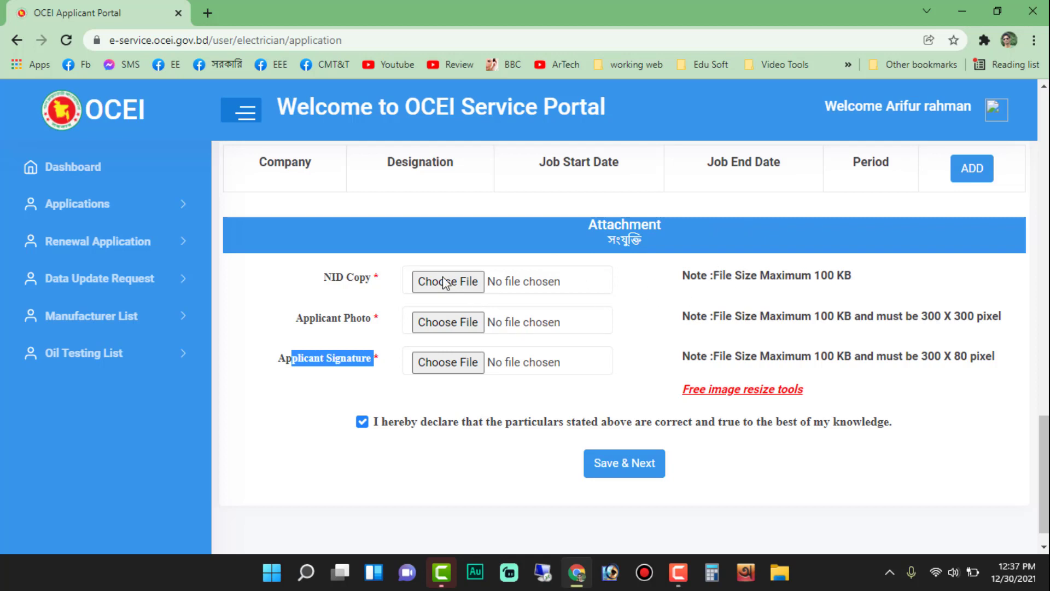
left_click_drag(326, 278, 473, 281)
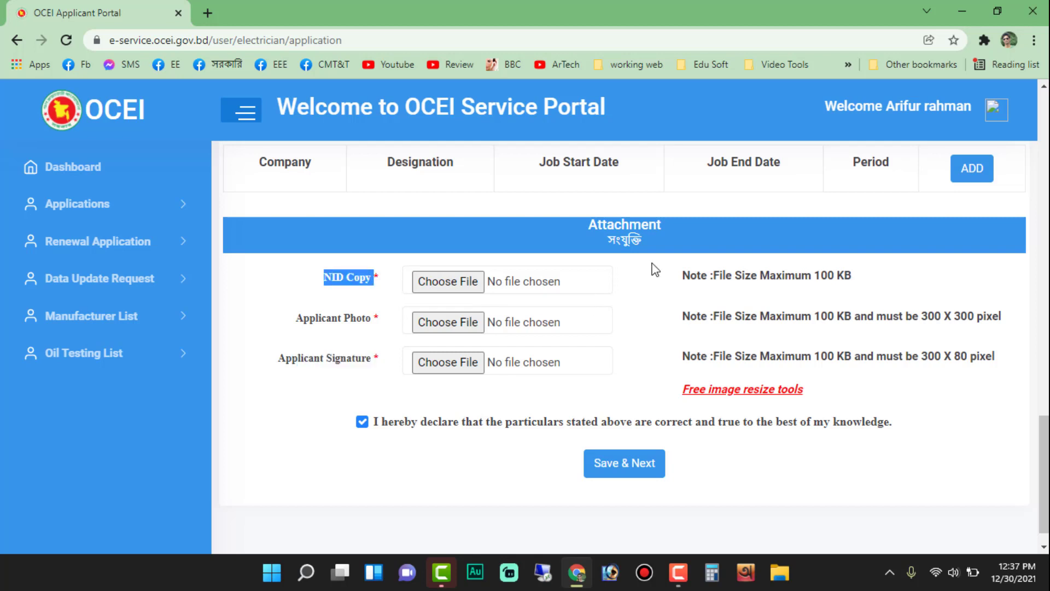
left_click_drag(733, 282, 845, 282)
left_click(844, 285)
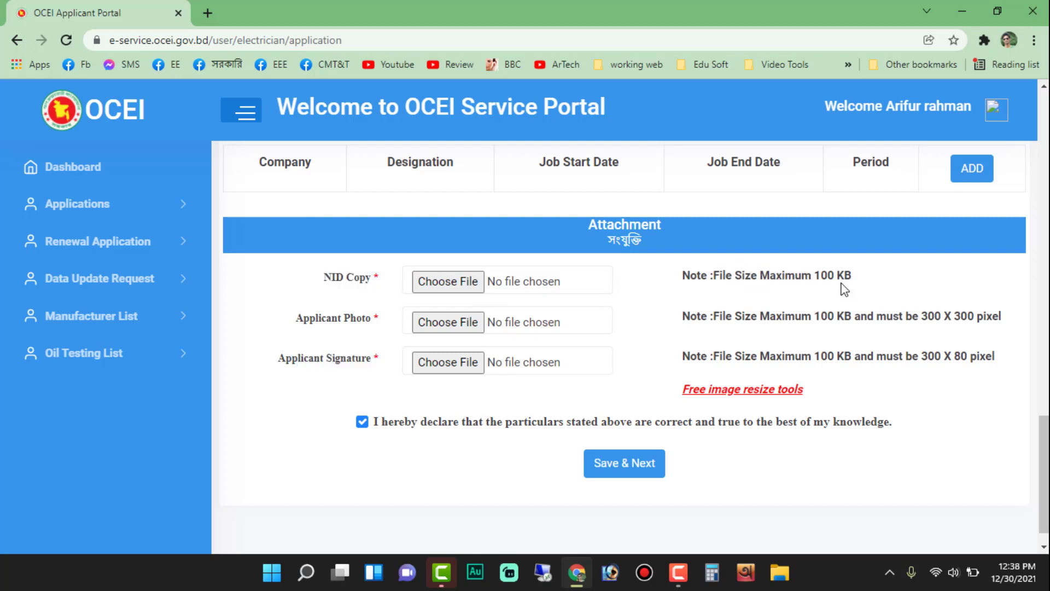
Step: Highlight the photo 300 X 300 and signature 300 X 80, under-100 KB requirements
left_click_drag(296, 327, 378, 323)
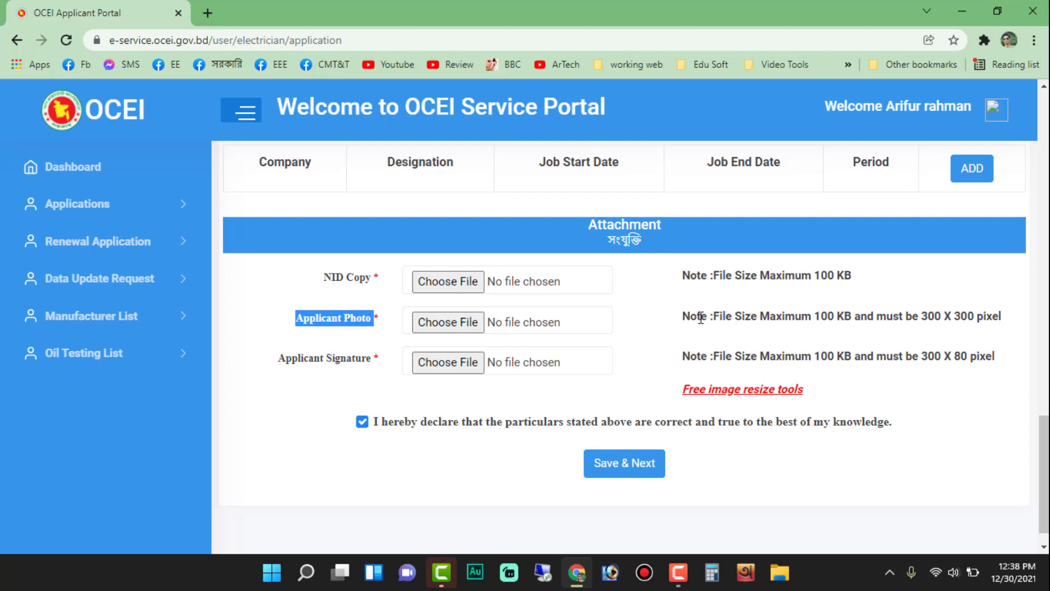
left_click_drag(796, 319, 976, 317)
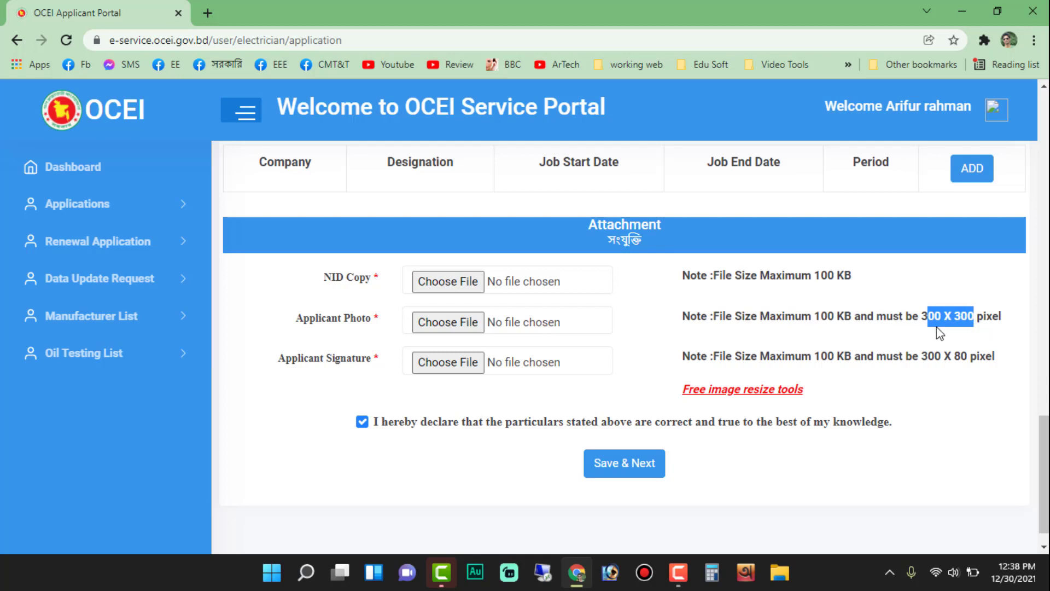
left_click_drag(277, 362, 376, 360)
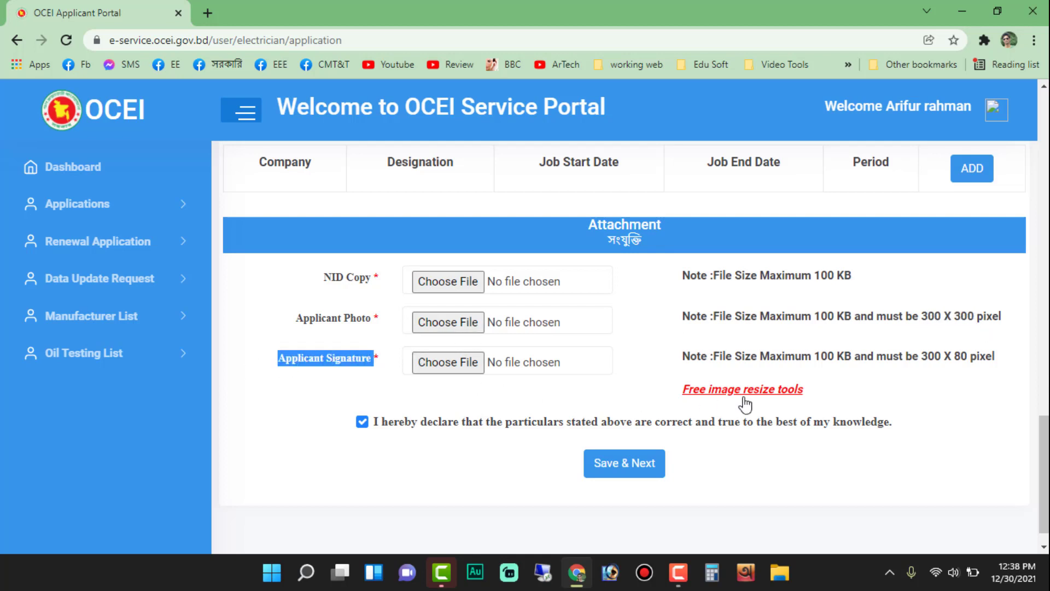
mouse_move(710, 357)
left_mouse_down()
mouse_move(837, 370)
mouse_move(853, 354)
mouse_move(1017, 360)
left_mouse_up()
left_click(845, 356)
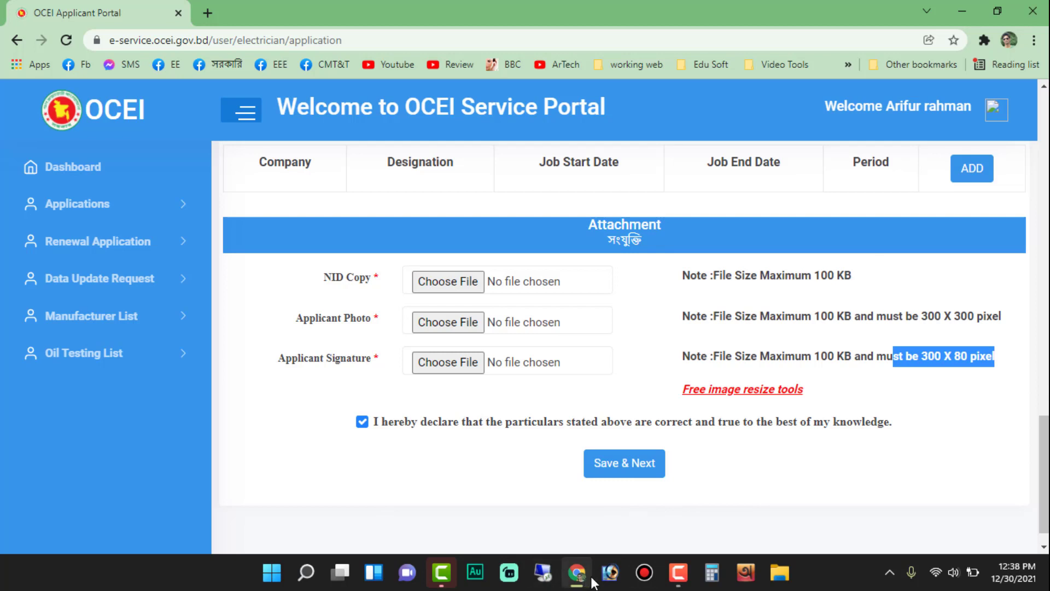
left_click(612, 572)
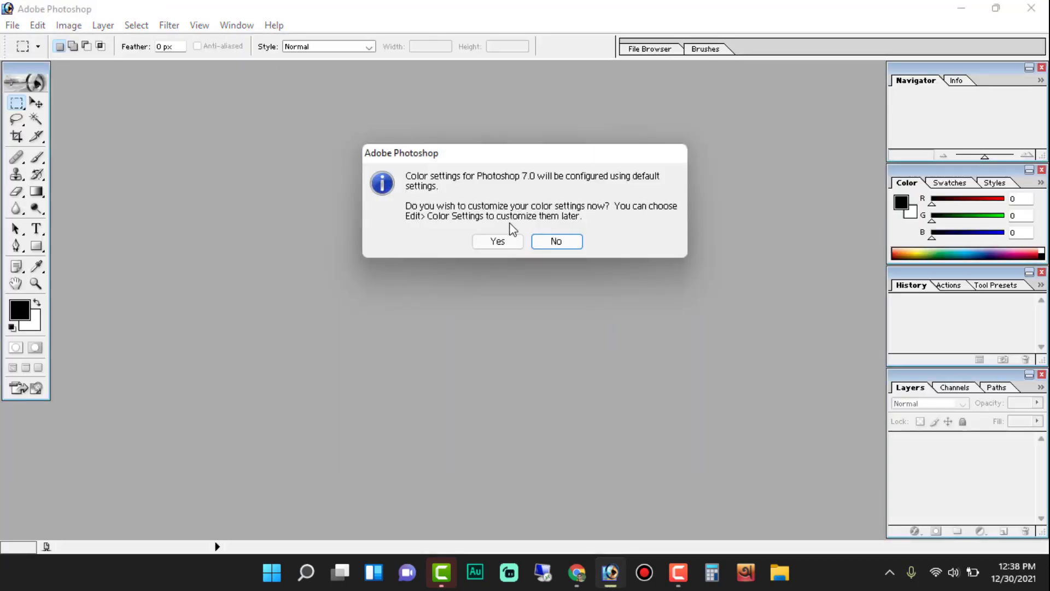
Step: Decline colour-settings customisation, start File > Open, and allow Photoshop through Avast
left_click(553, 247)
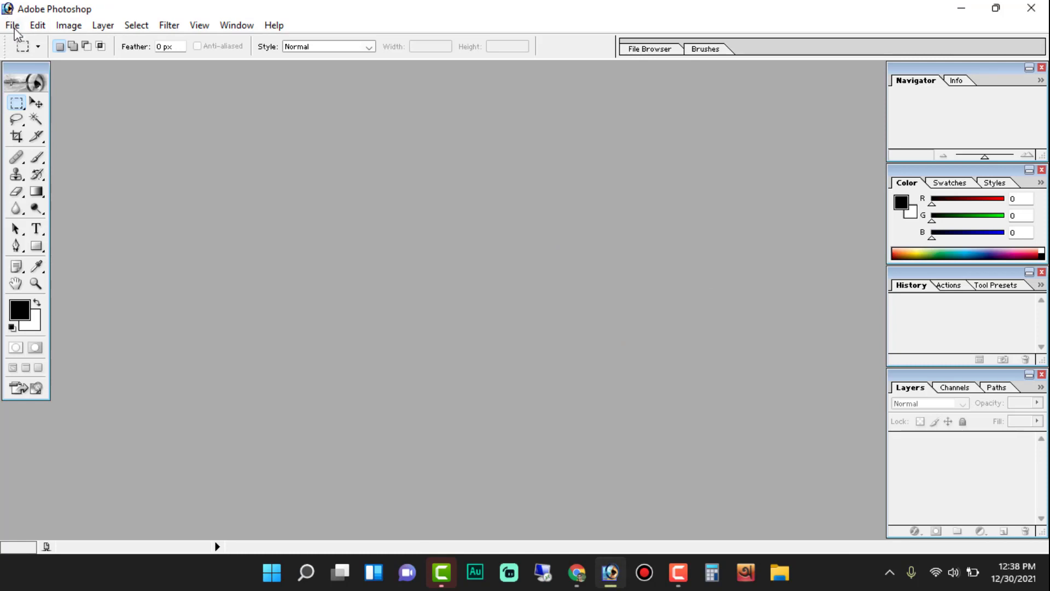
left_click(12, 25)
left_click(33, 61)
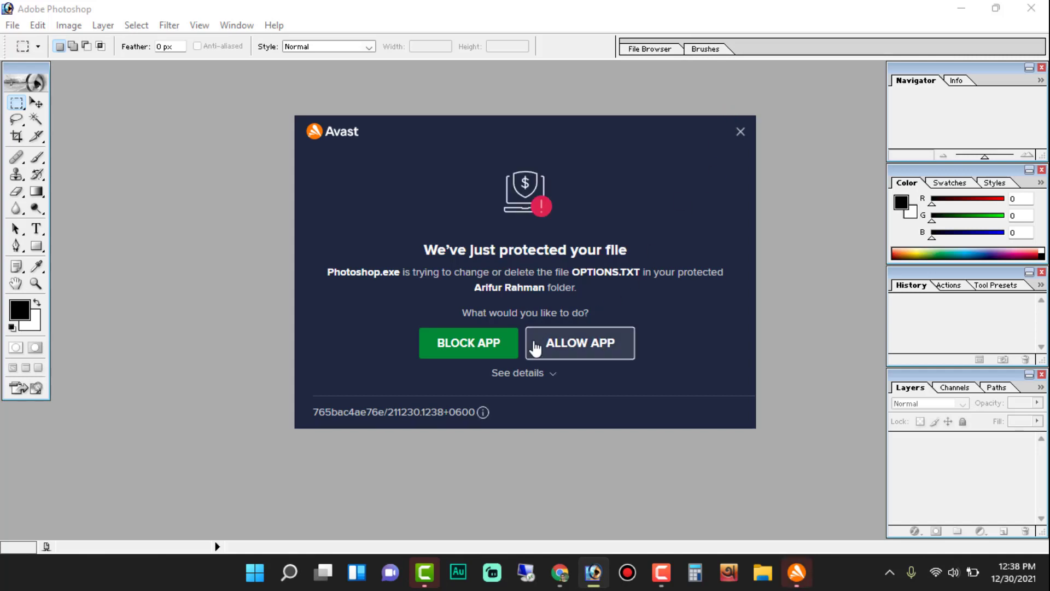
left_click(561, 360)
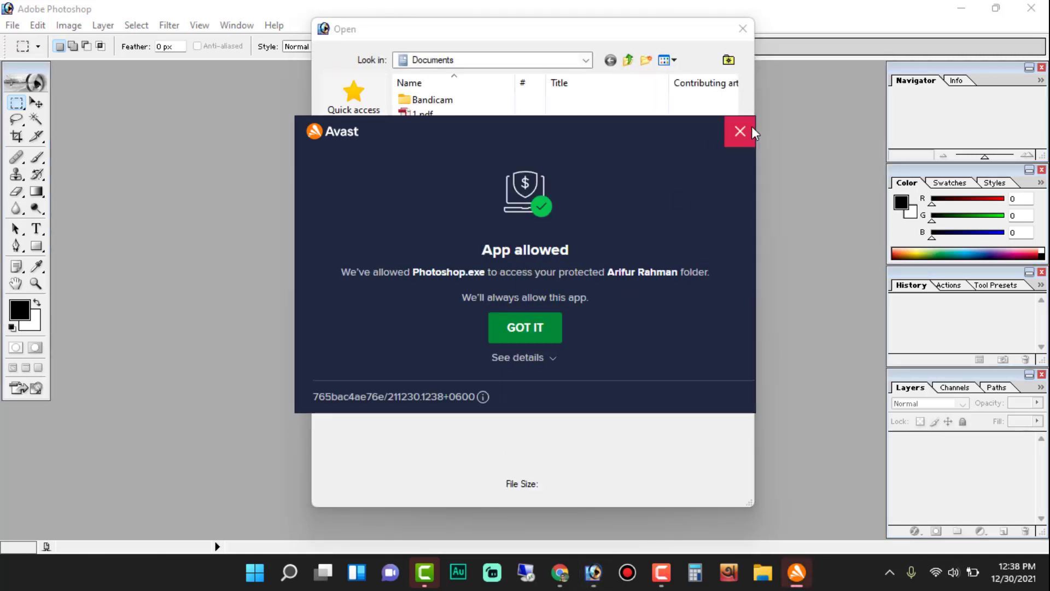
Step: Maximise the Open dialog and browse through This PC to Local Disk (F:)
left_click(512, 328)
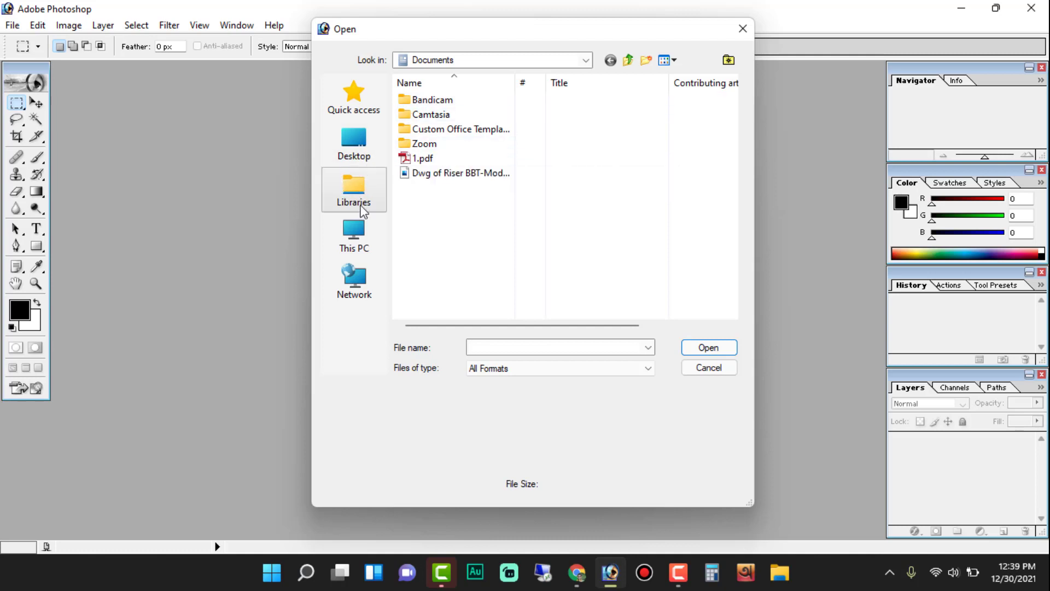
double_click(727, 32)
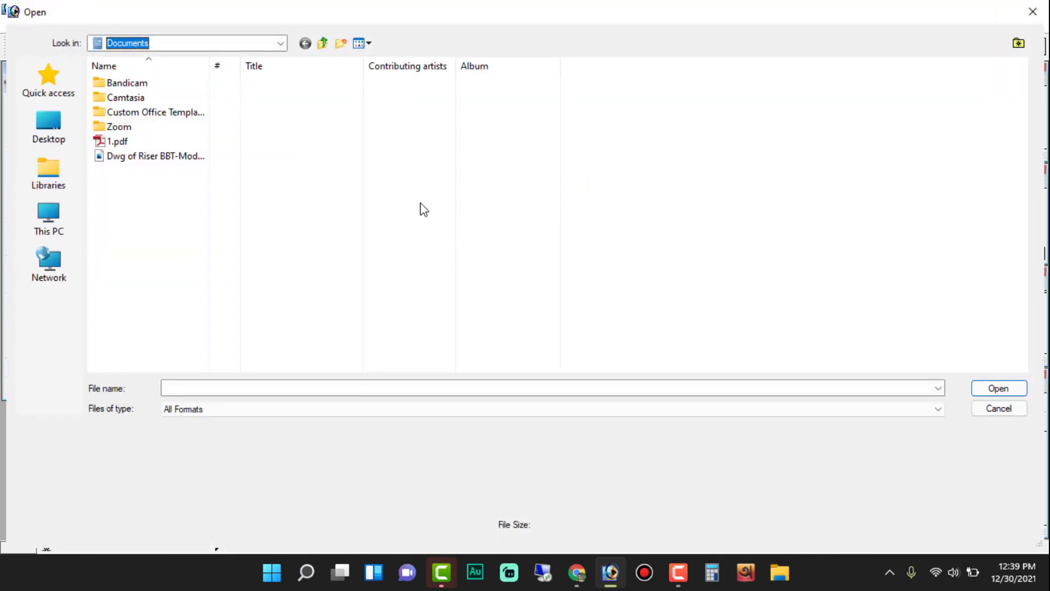
left_click(60, 215)
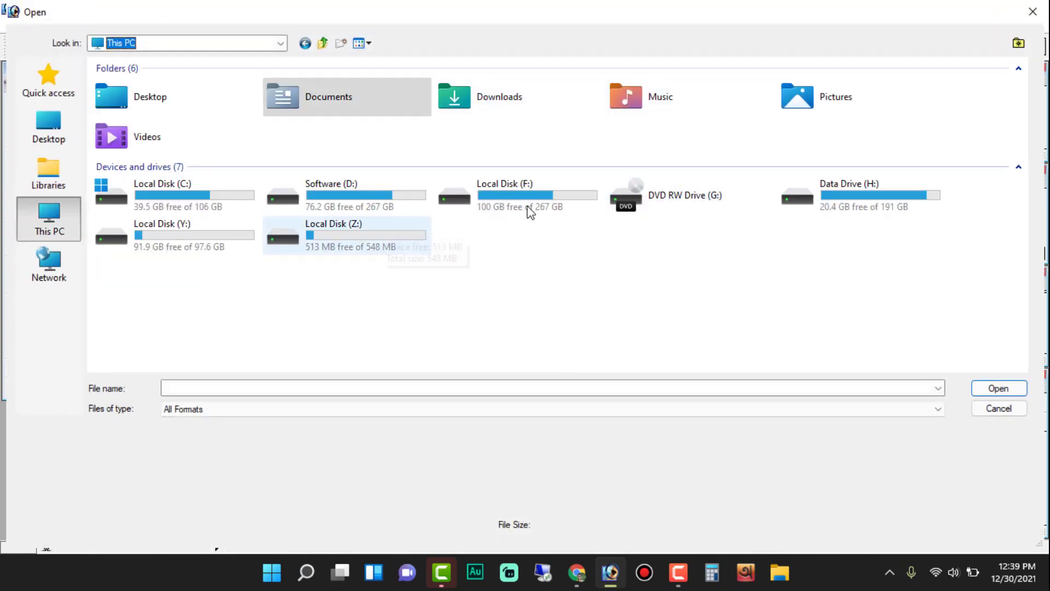
double_click(832, 205)
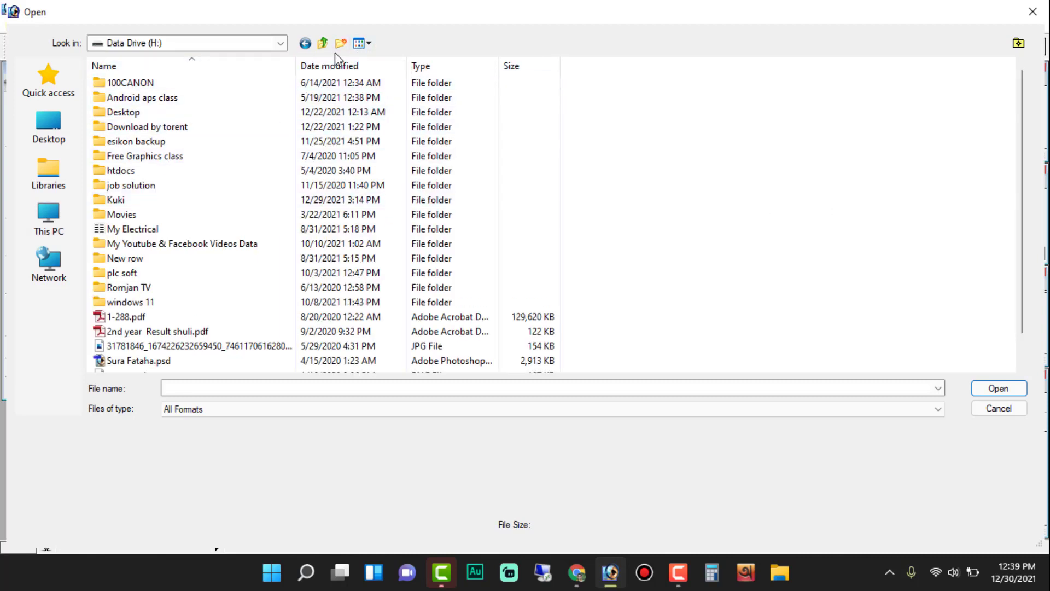
left_click(322, 43)
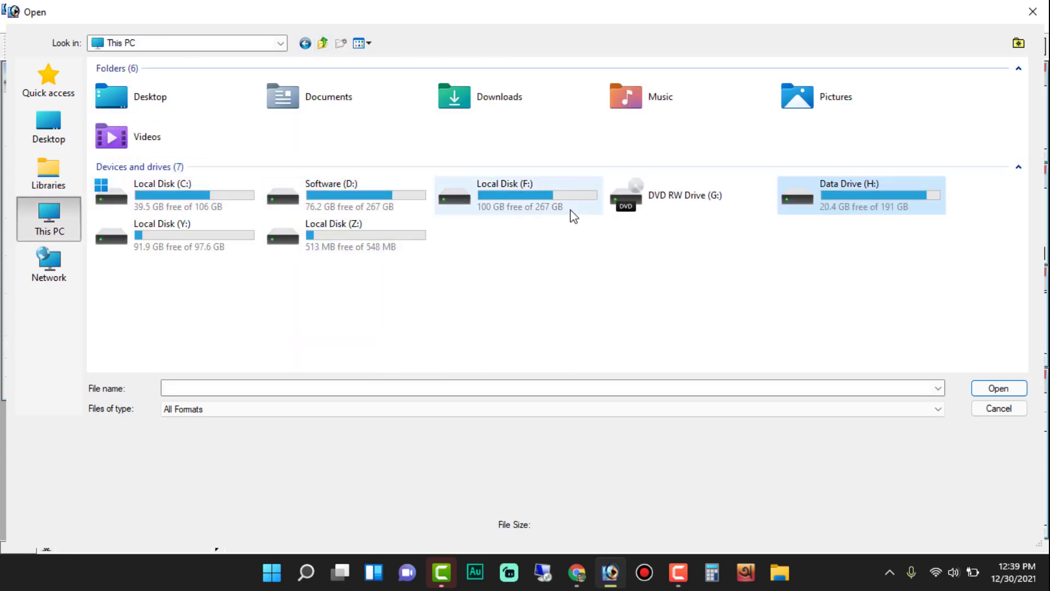
left_click(504, 191)
double_click(503, 191)
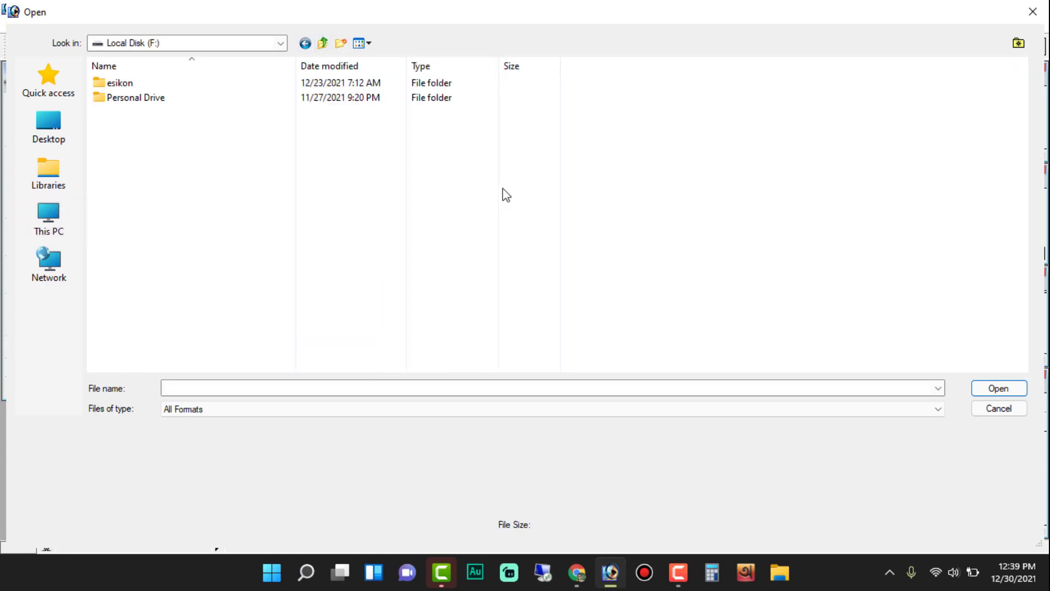
Step: Go through the Personal folders and open 300-300.jpg
double_click(110, 101)
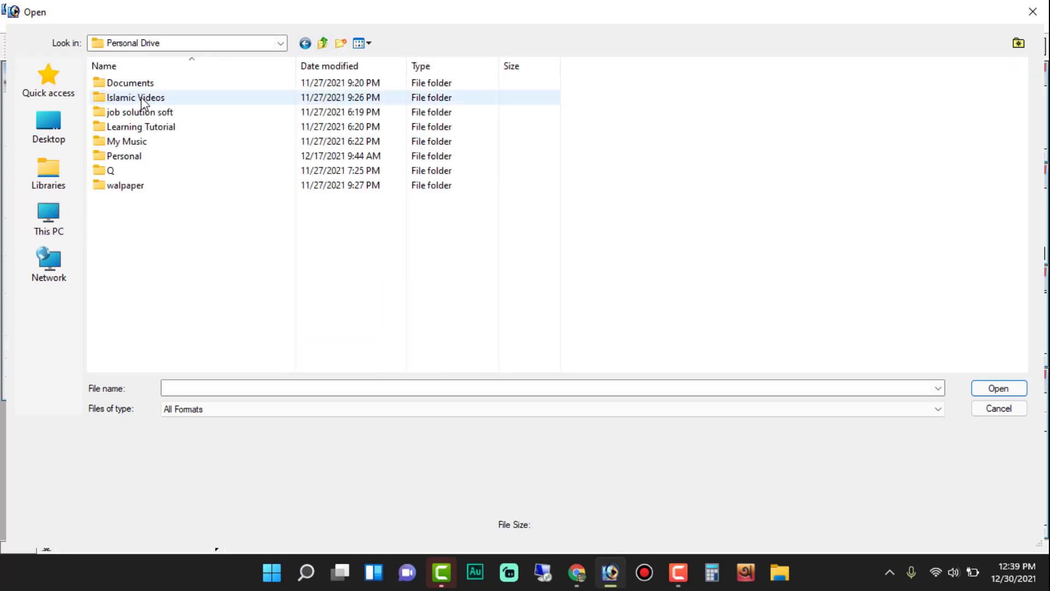
left_click(142, 157)
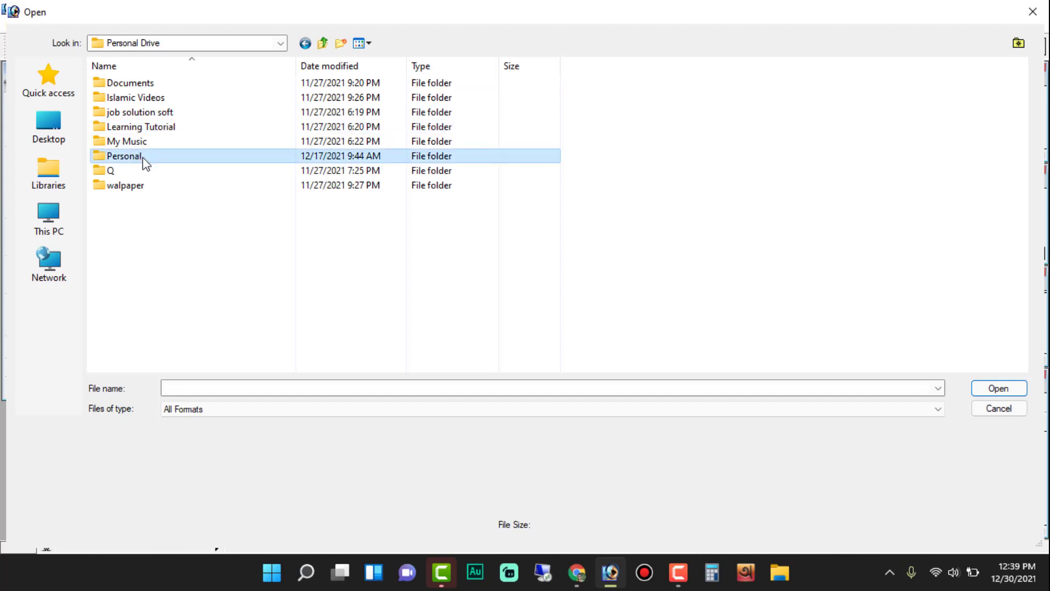
double_click(142, 157)
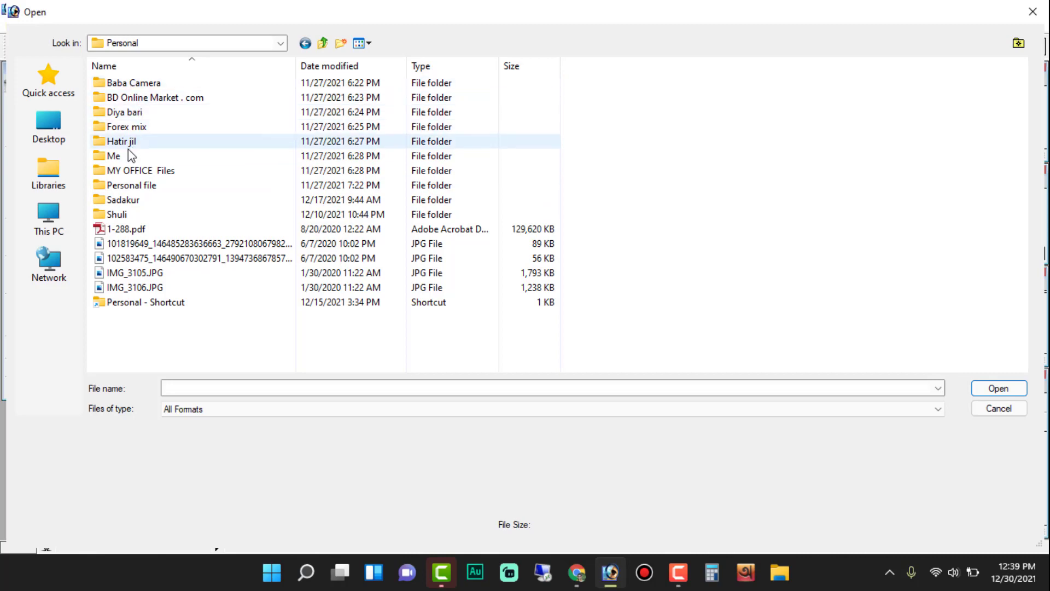
double_click(145, 186)
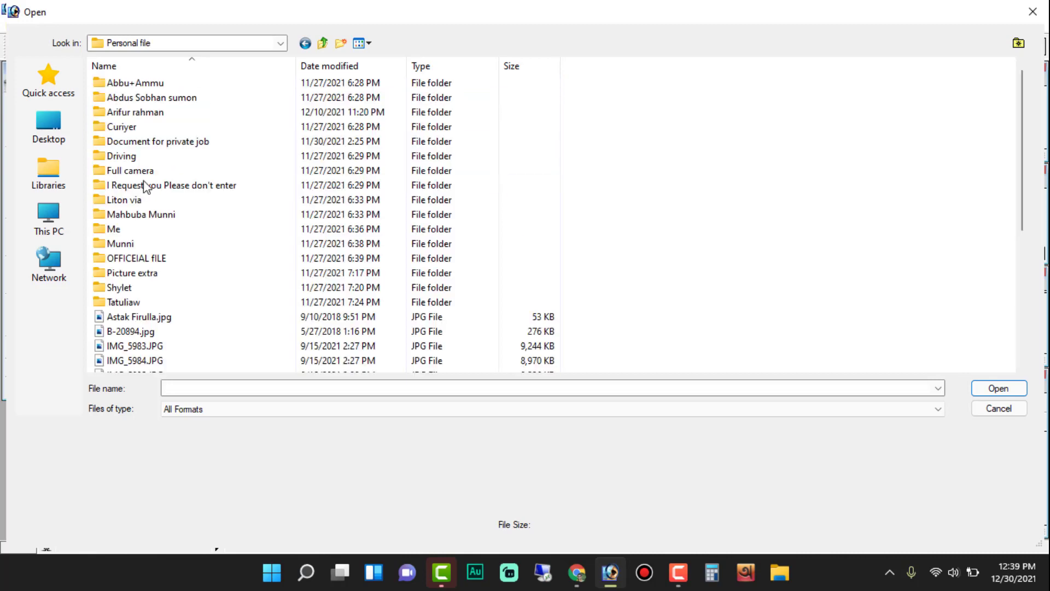
scroll(136, 239, "down", 2)
scroll(135, 239, "up", 2)
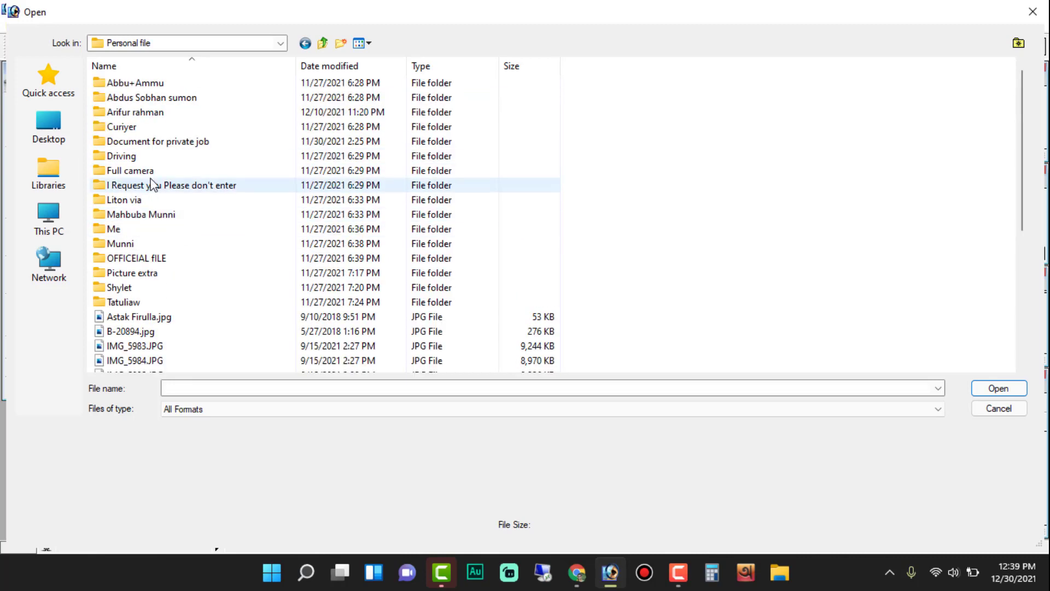
double_click(154, 114)
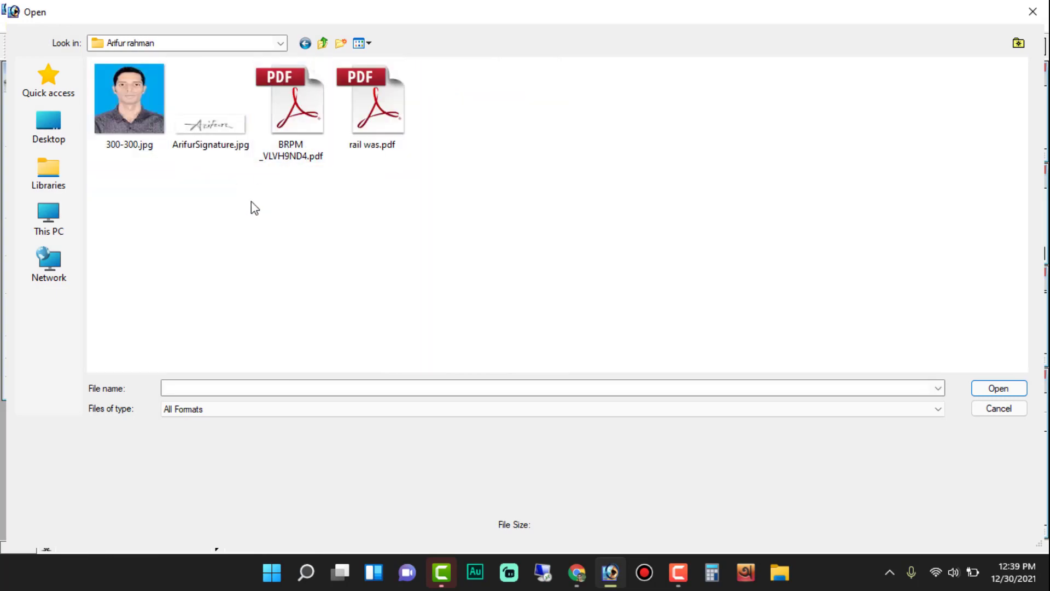
left_click(138, 117)
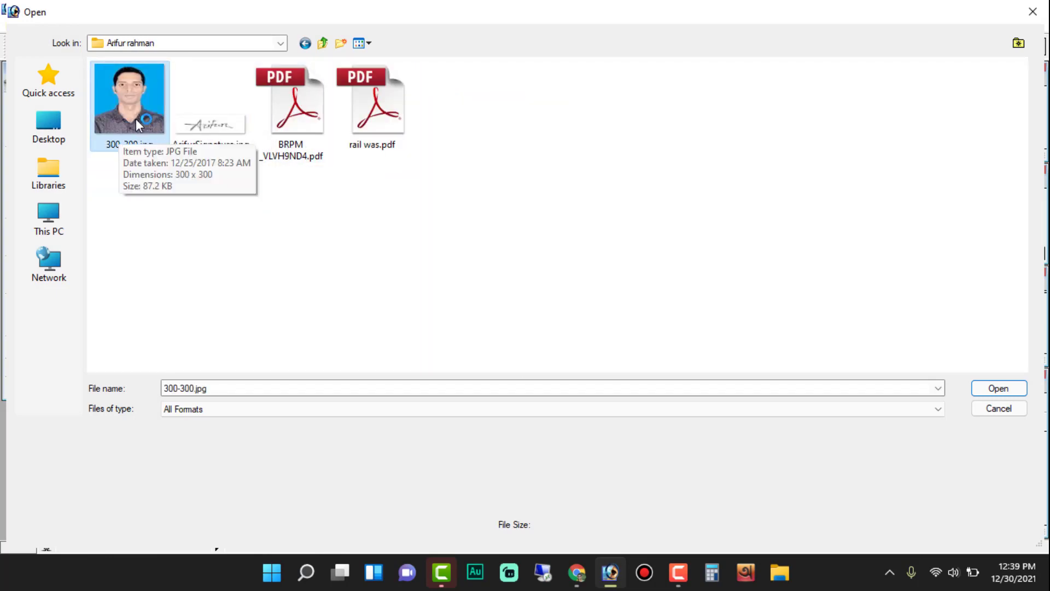
double_click(135, 119)
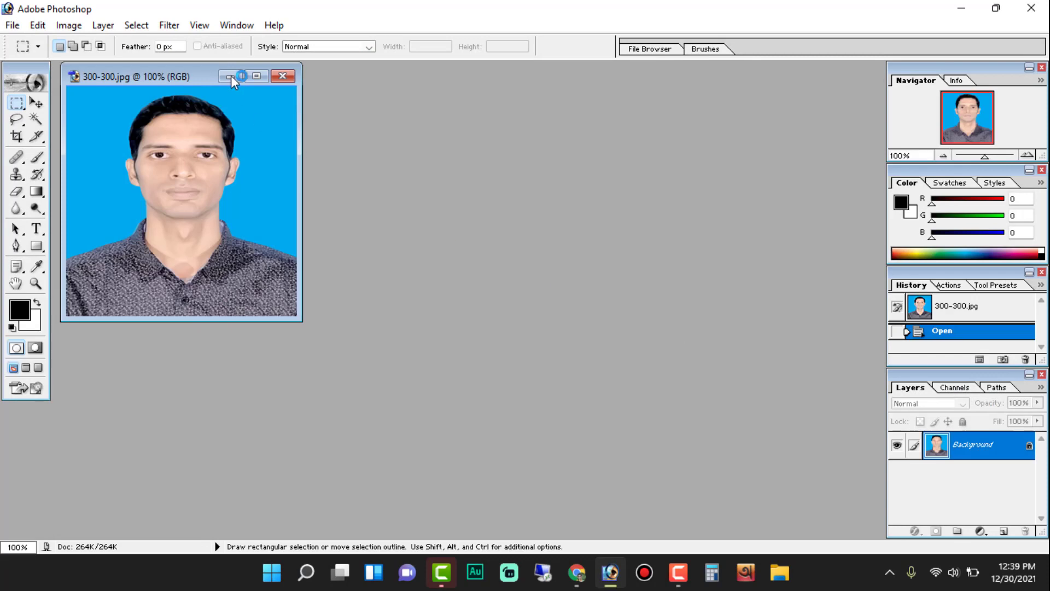
Step: Maximise the photo window and view its Image Size: 300×300 pixels at 400 pixels/inch
left_click_drag(206, 75, 508, 140)
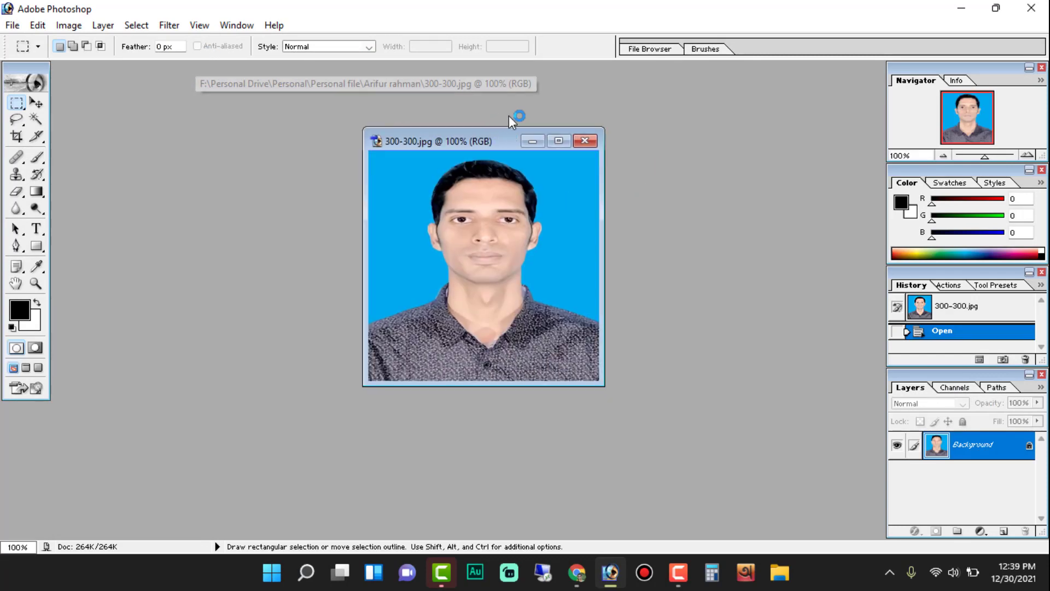
double_click(495, 141)
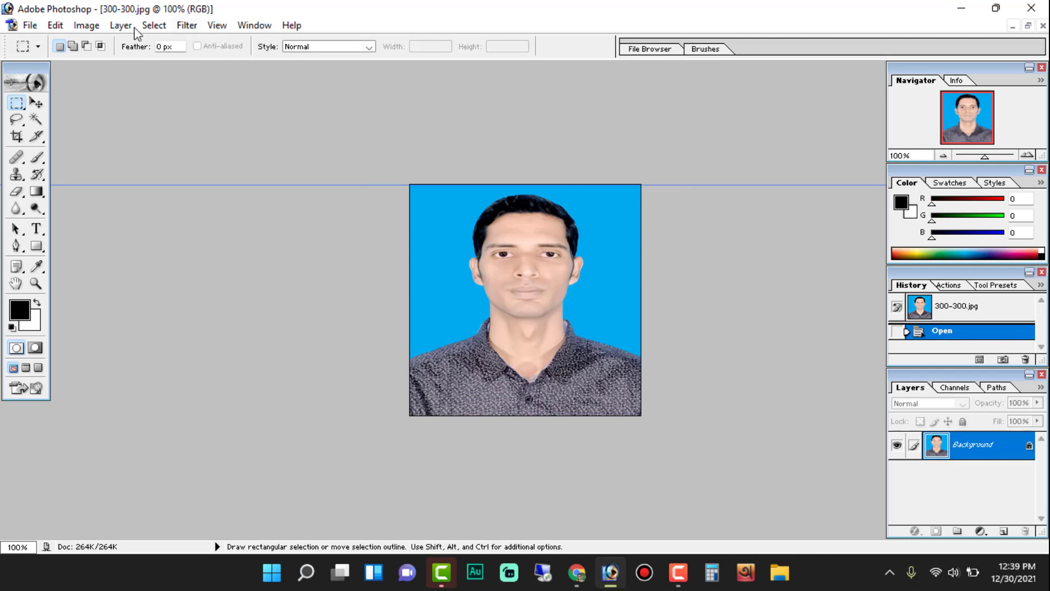
left_click(91, 28)
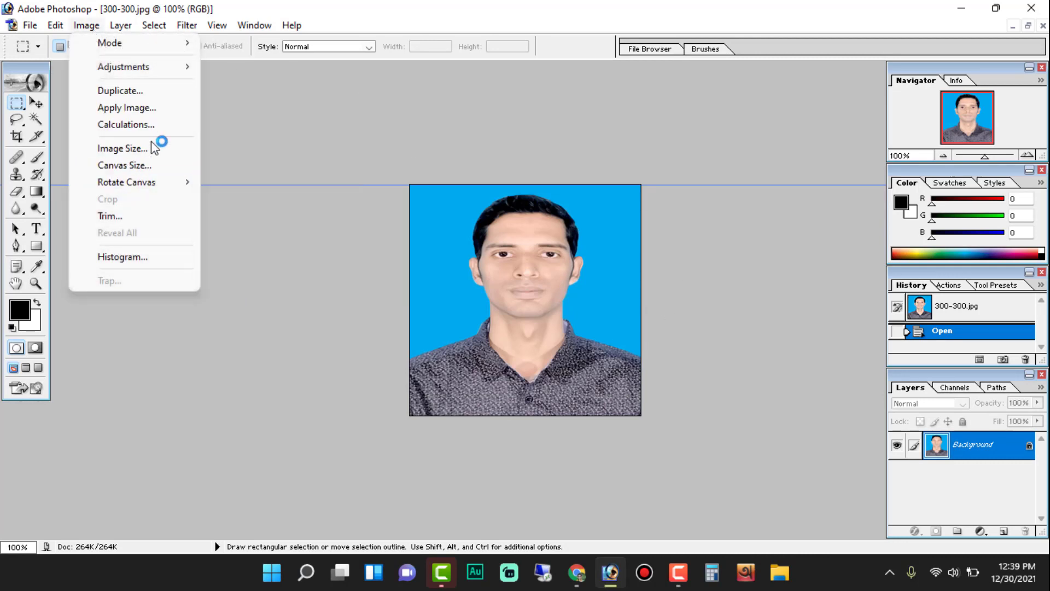
left_click(146, 149)
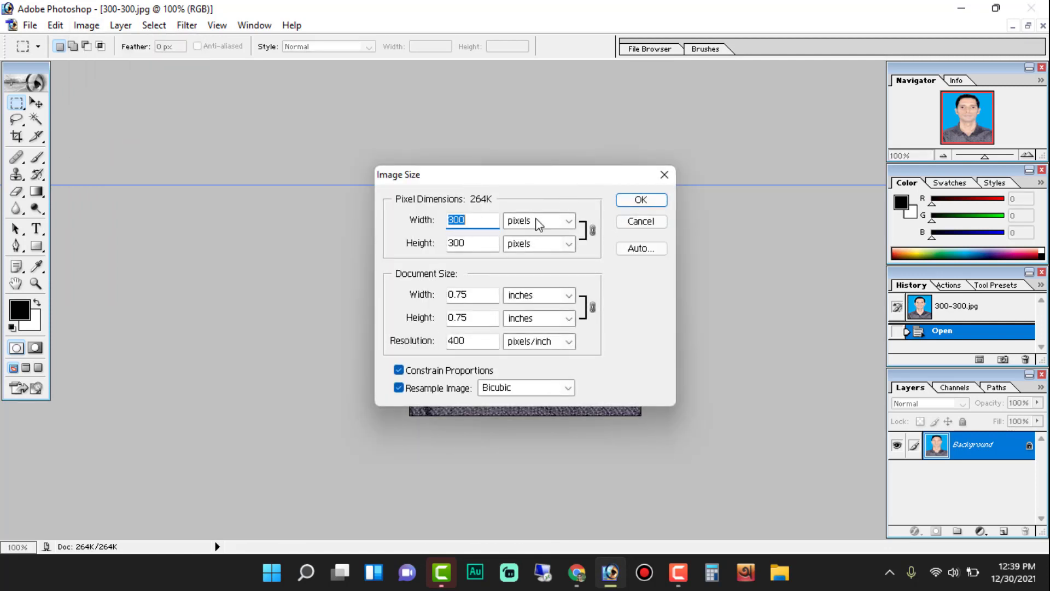
Step: Re-enter 300 as the pixel width in the Image Size dialog
left_click(470, 224)
left_click(479, 242)
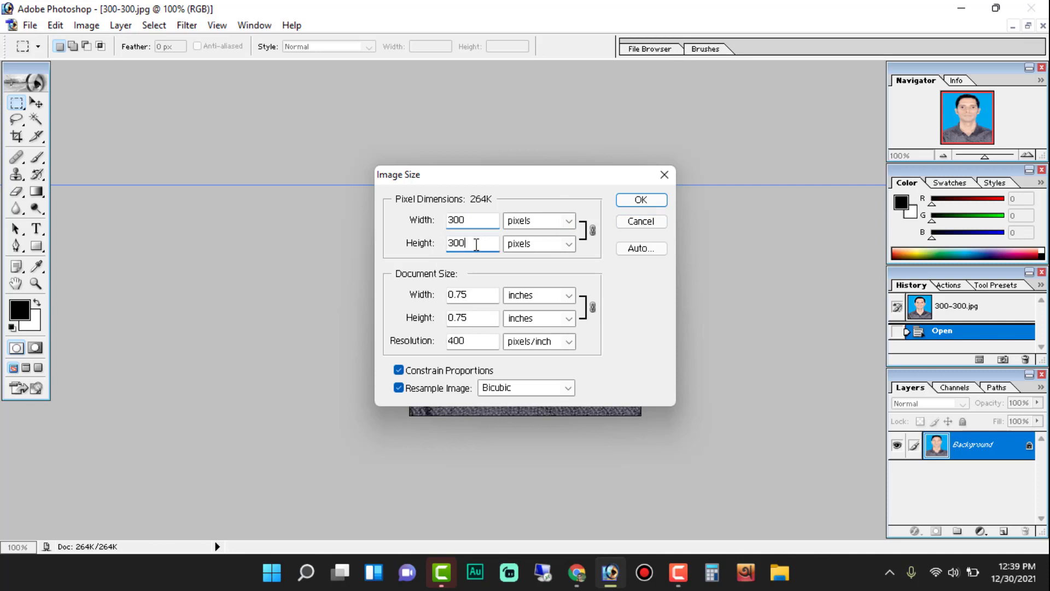
left_click(480, 222)
double_click(480, 222)
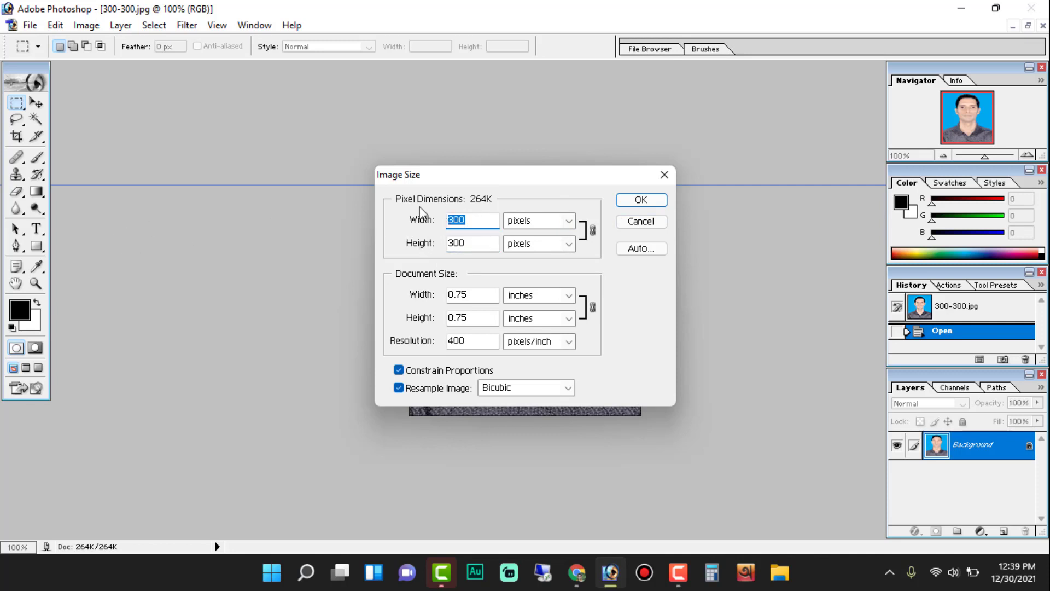
left_click_drag(520, 178, 444, 166)
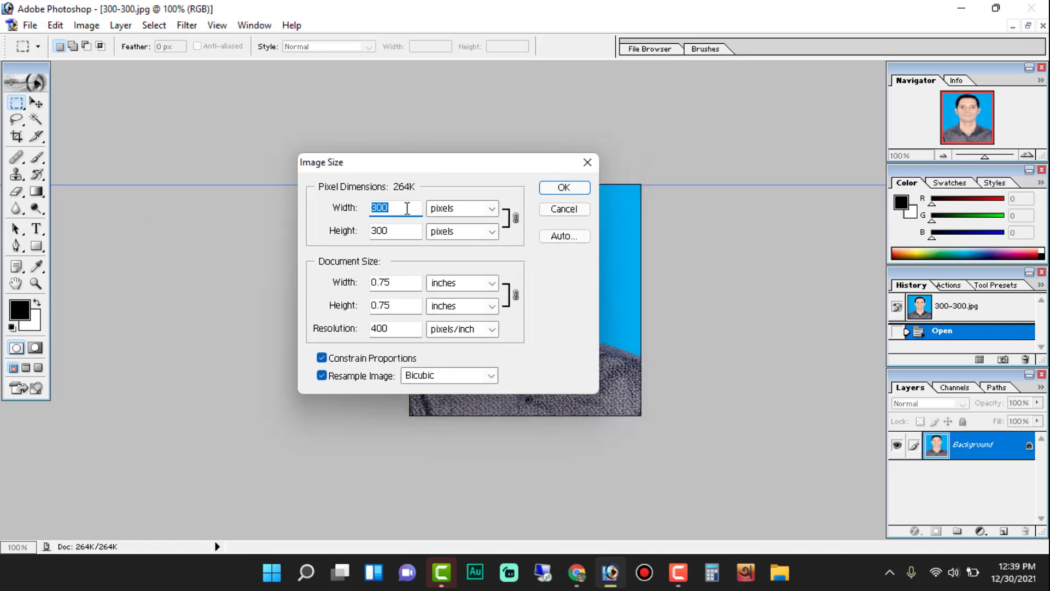
type("300")
Step: Try the resampling methods, settle on Bicubic, toggle Constrain Proportions, and close without resizing
left_click(330, 375)
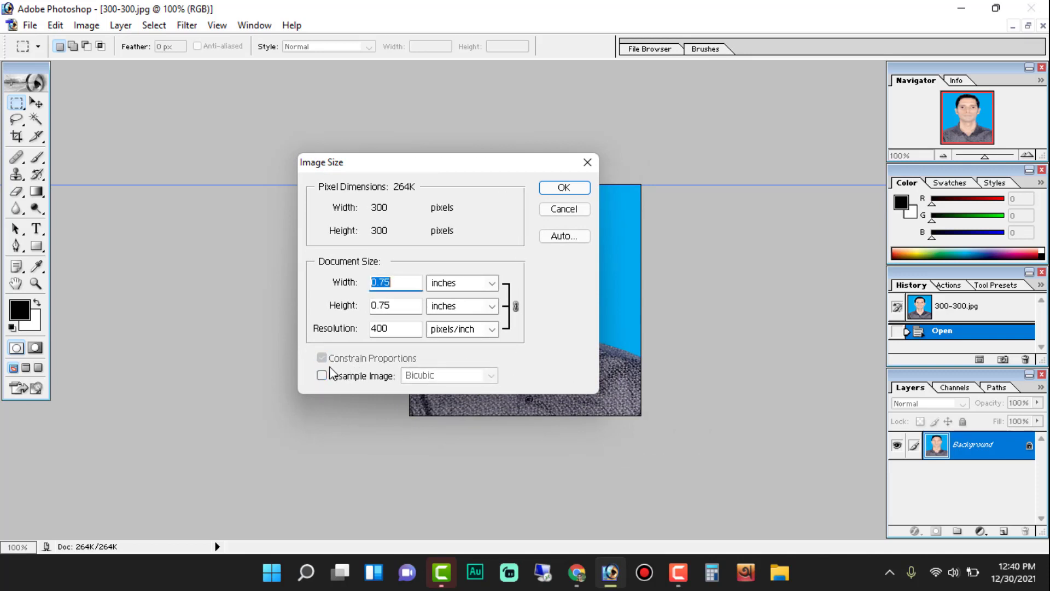
left_click(322, 376)
left_click(444, 375)
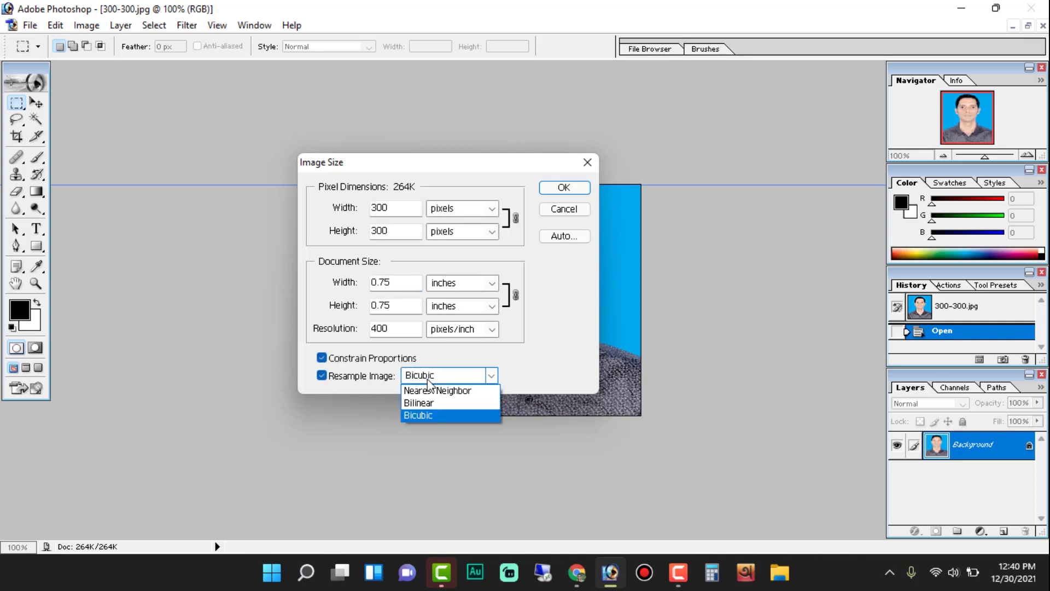
left_click(429, 389)
left_click(430, 376)
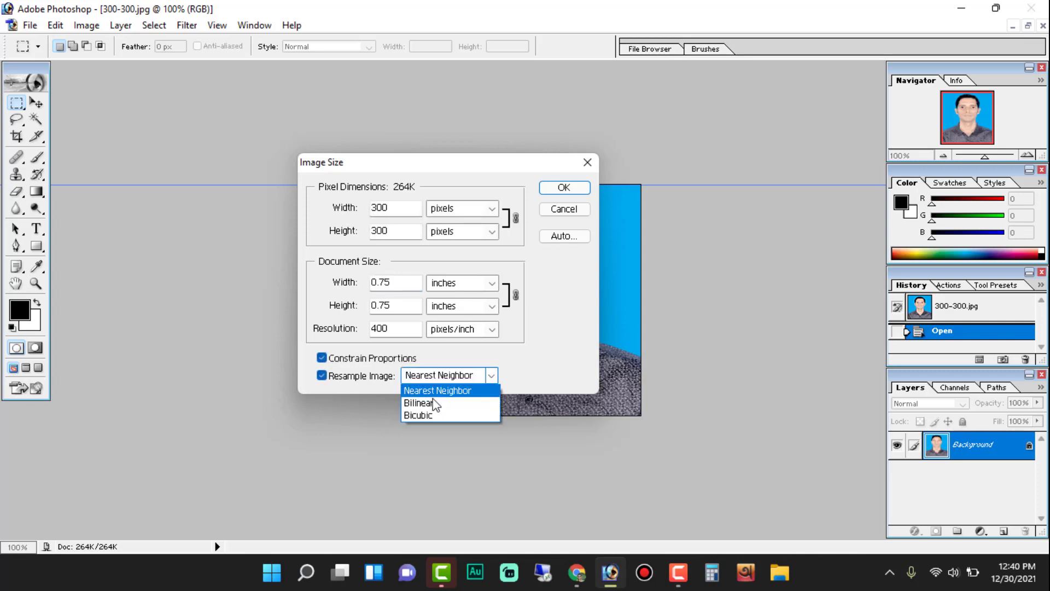
left_click(433, 402)
left_click(431, 377)
left_click(446, 417)
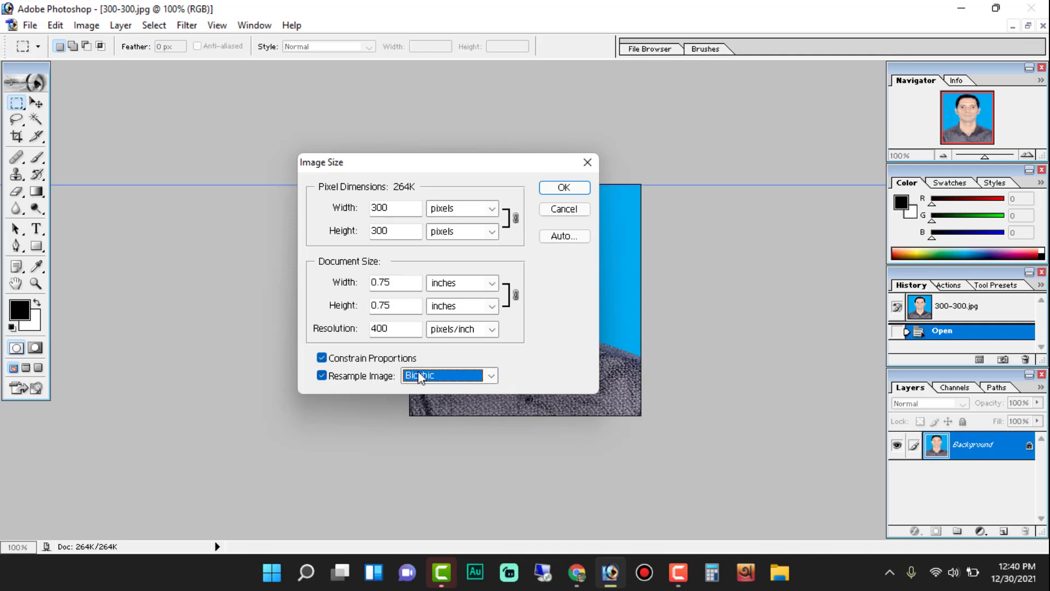
left_click(330, 359)
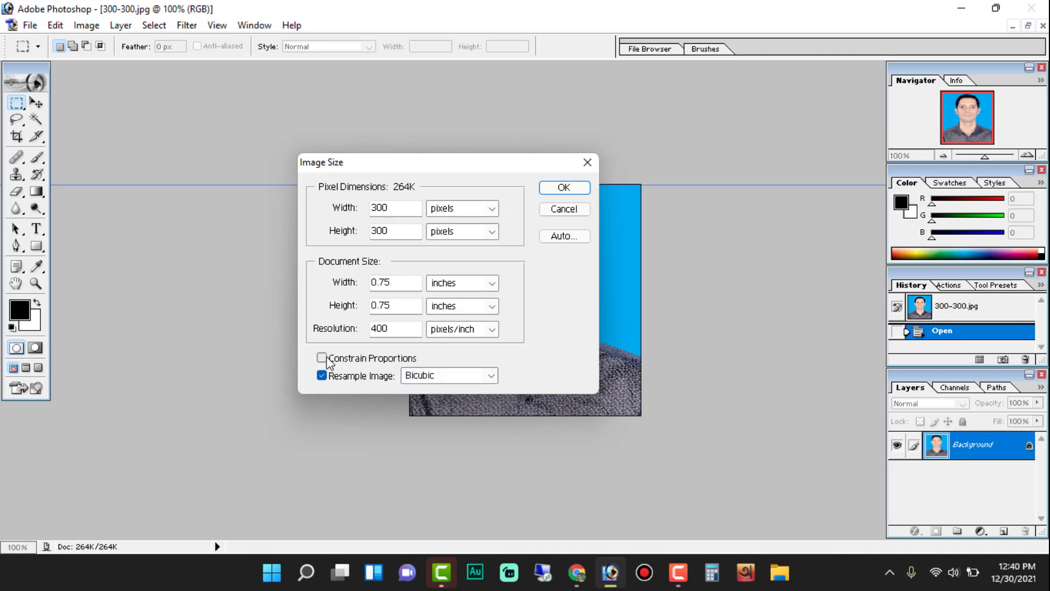
left_click(331, 361)
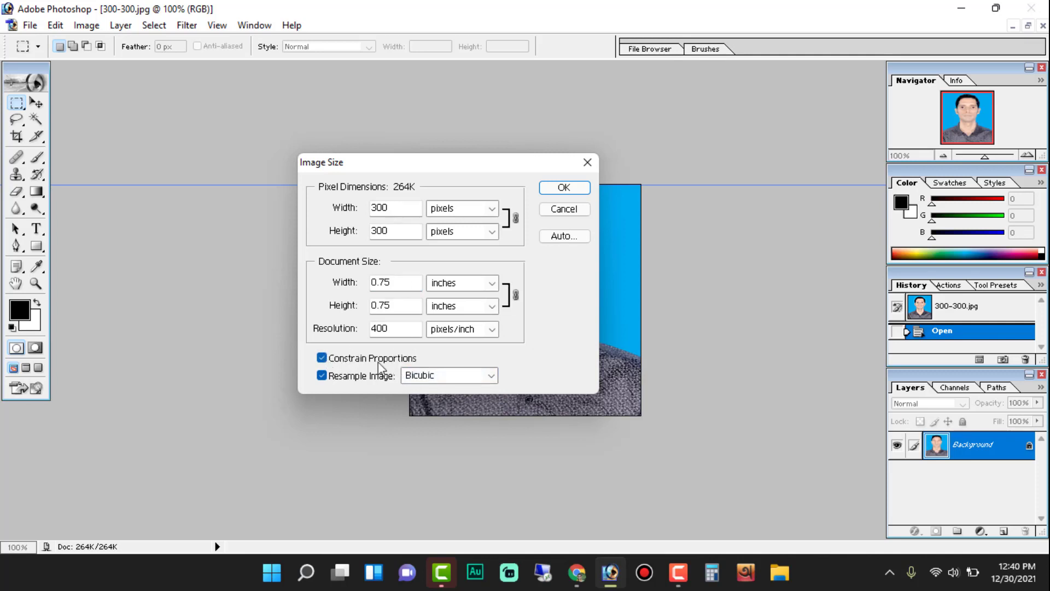
left_click(587, 162)
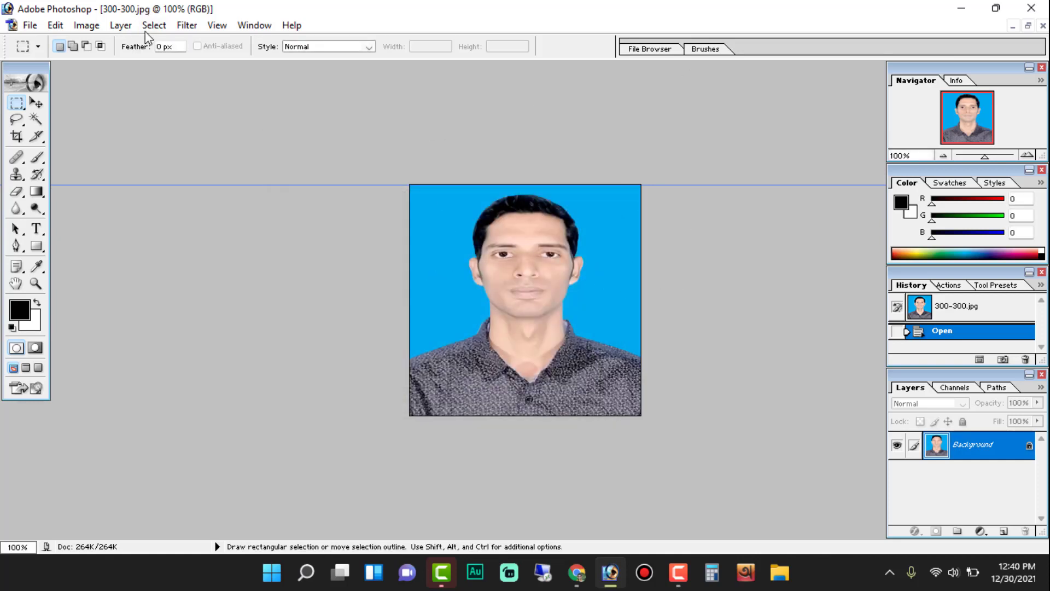
Step: Reopen Image Size, move it aside, and turn off Constrain Proportions
left_click(86, 27)
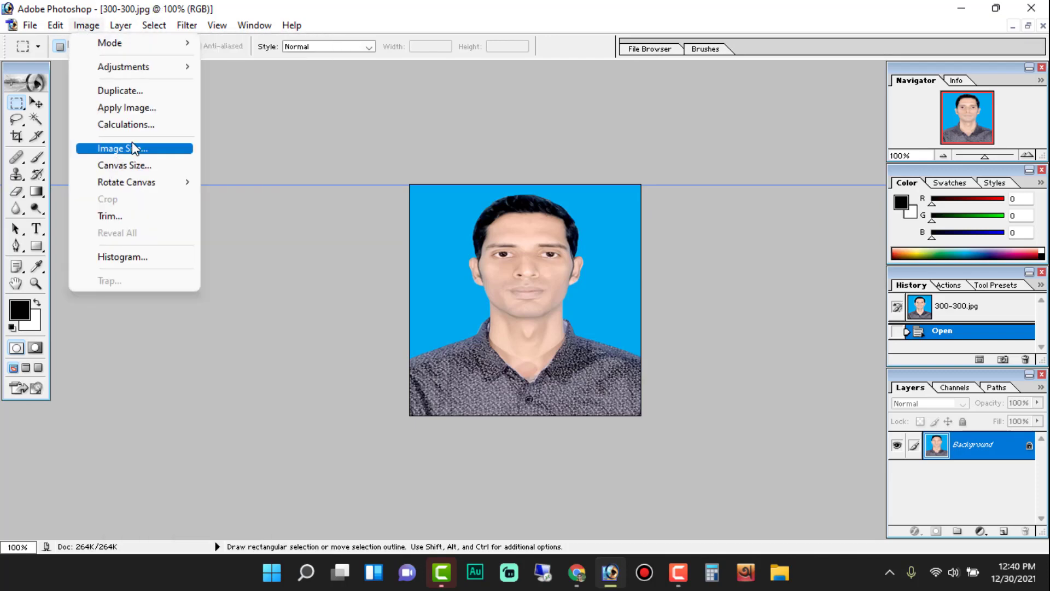
left_click(98, 156)
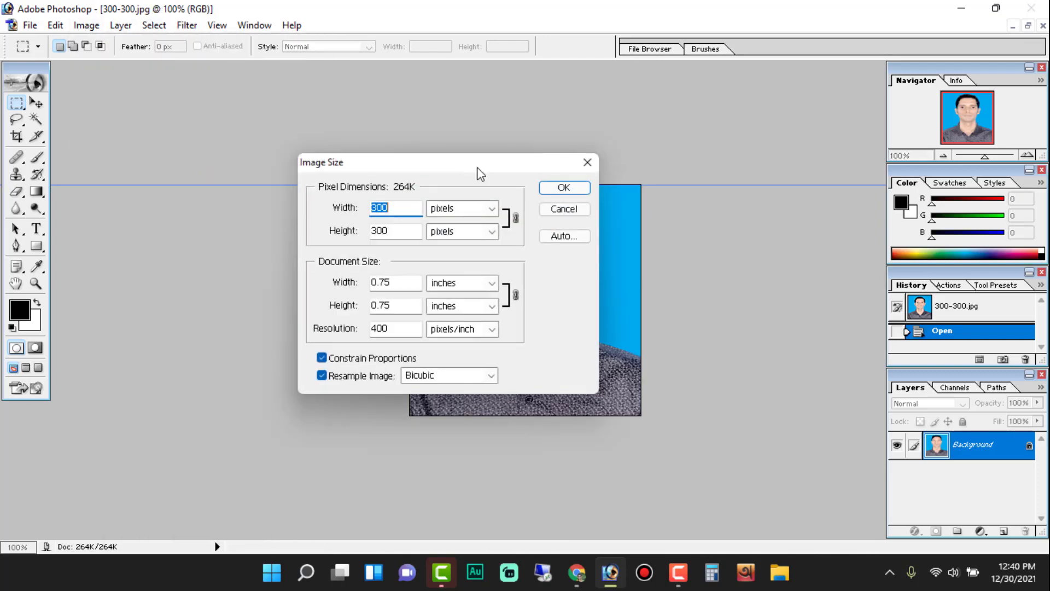
left_click_drag(514, 157, 745, 139)
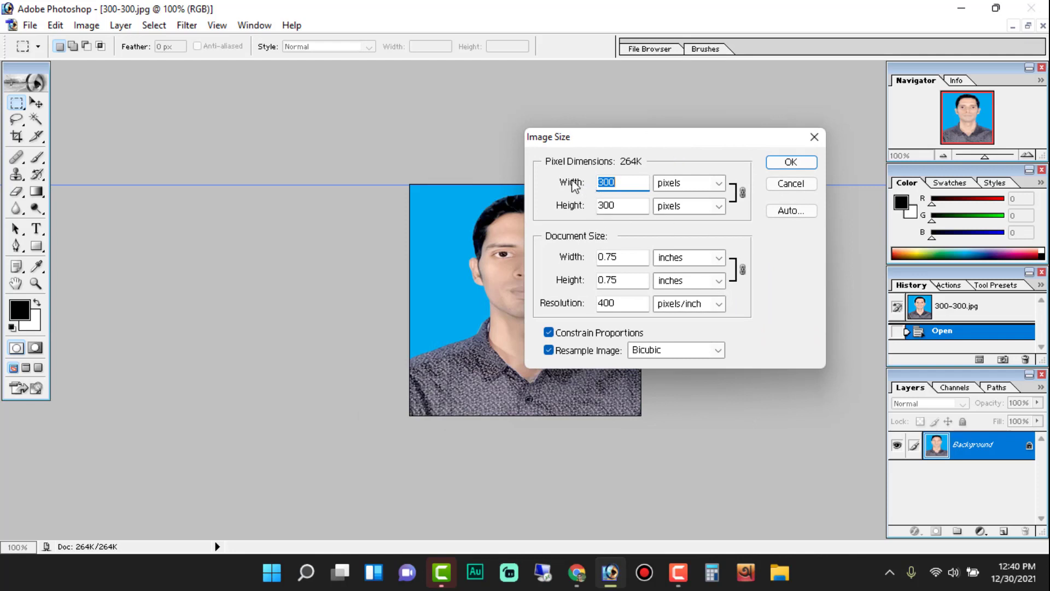
double_click(614, 207)
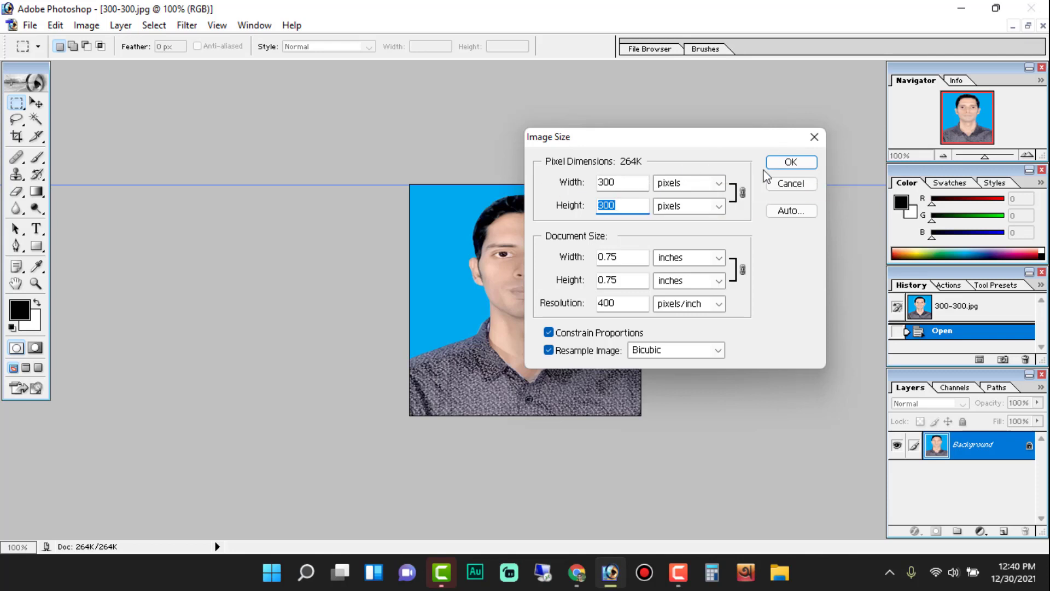
key("shift+Tab")
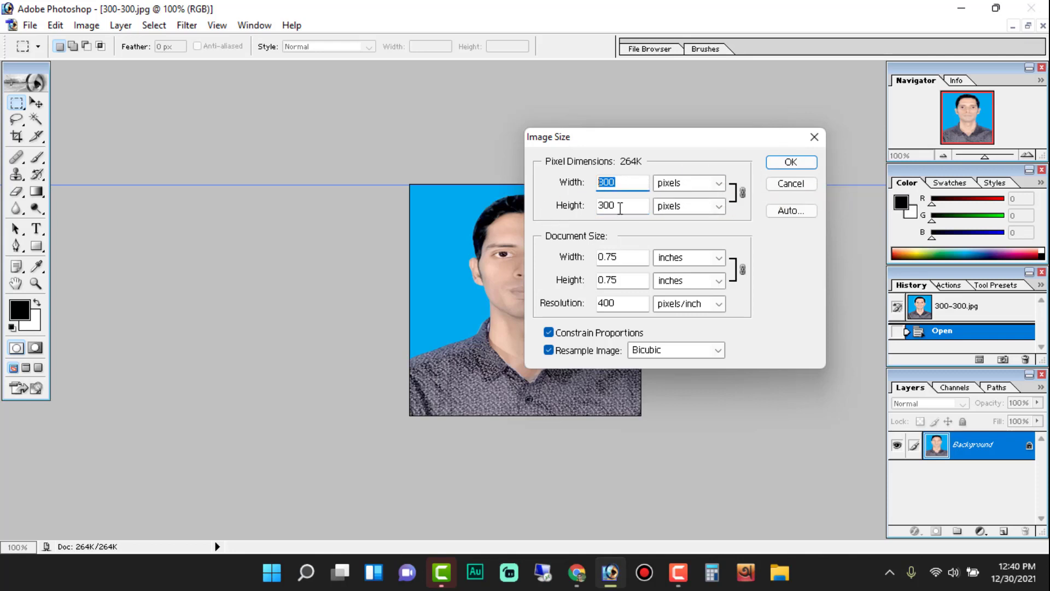
key("Tab")
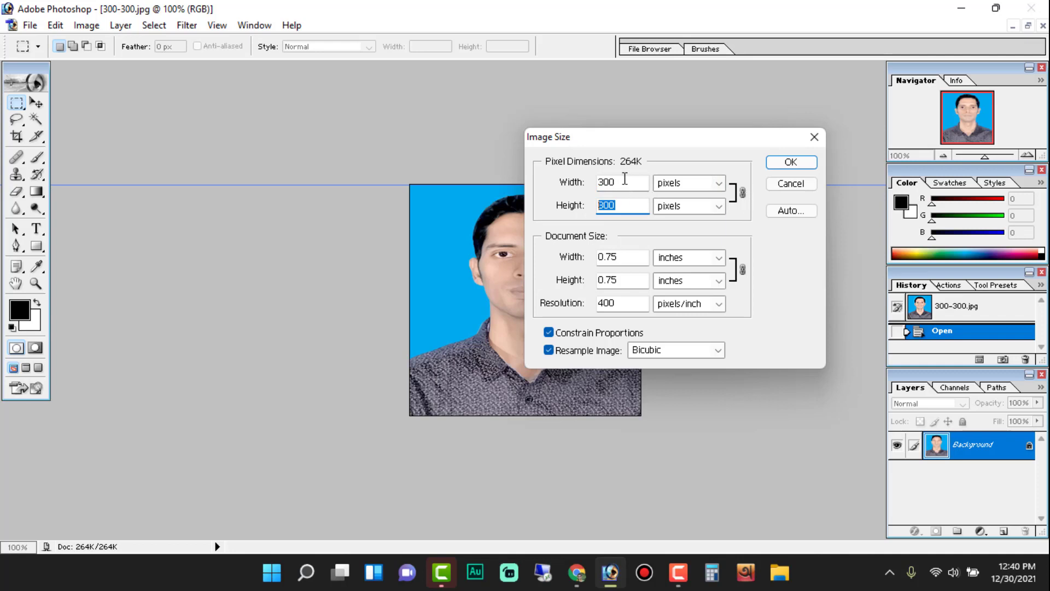
left_click(549, 332)
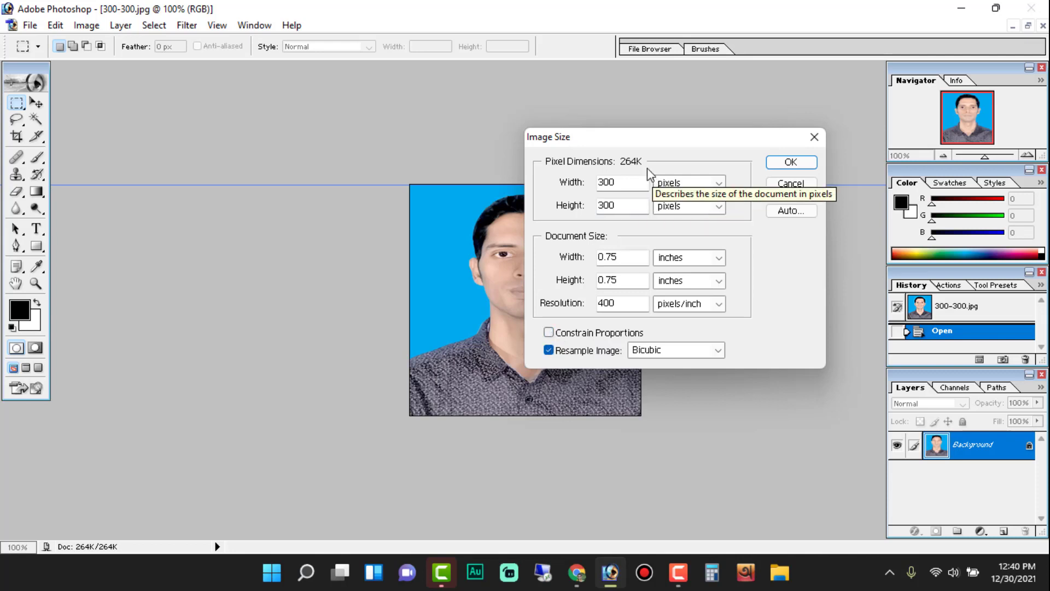
left_click(629, 182)
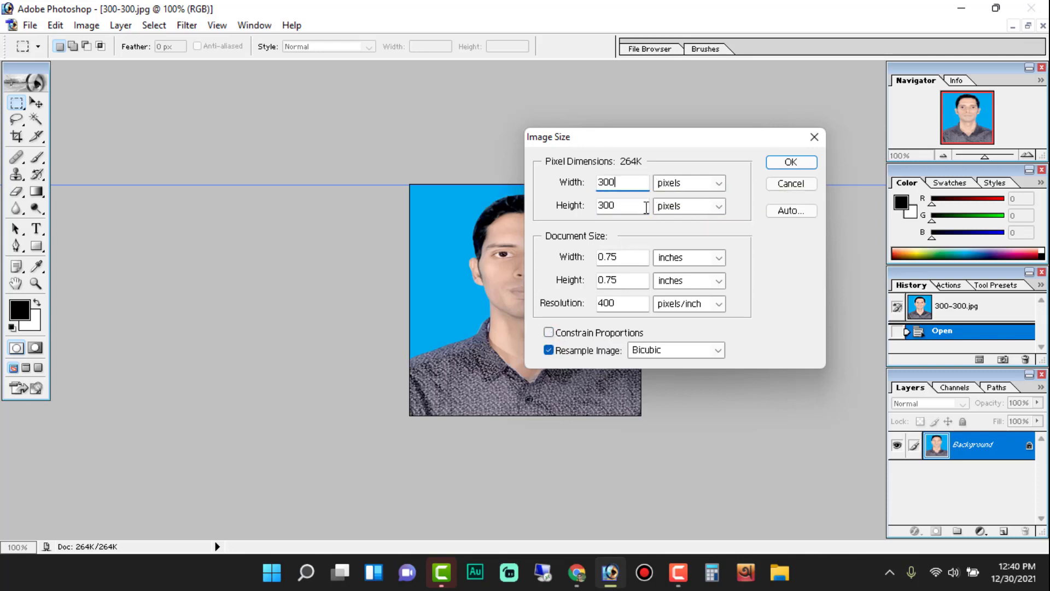
key("Tab")
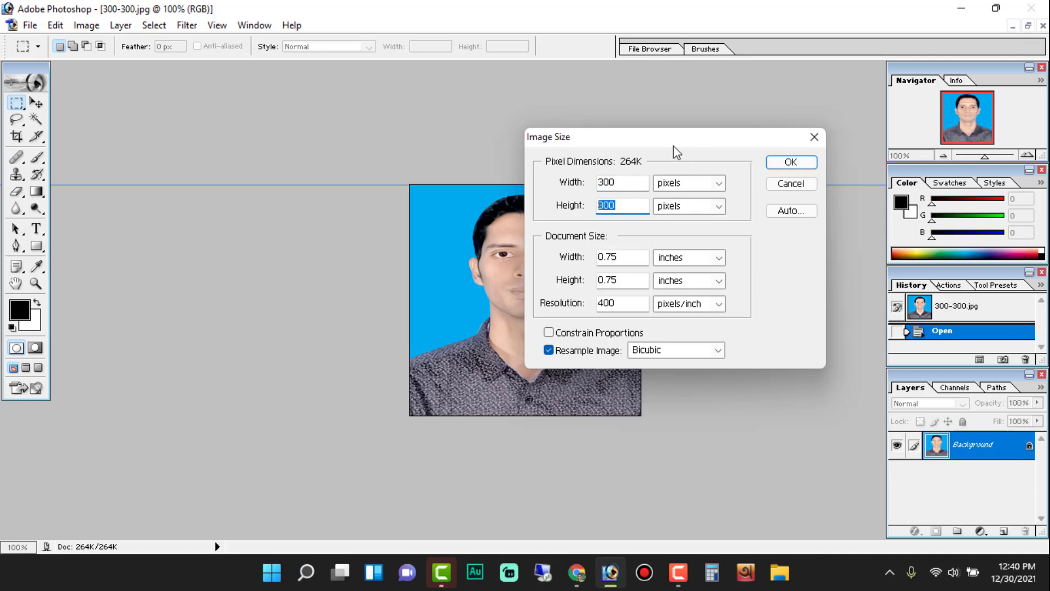
left_click_drag(674, 146, 544, 148)
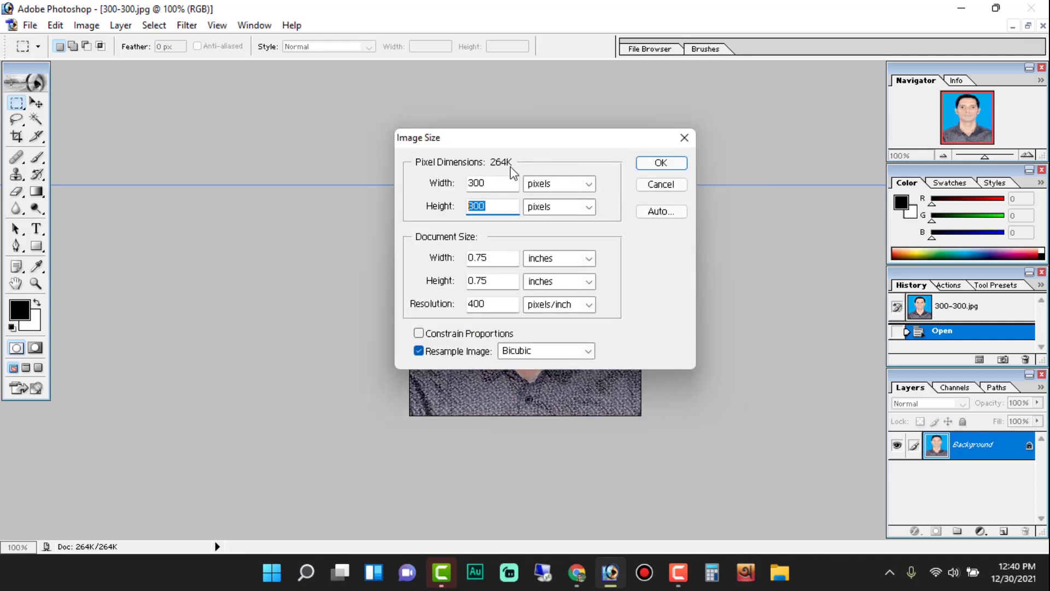
Step: Resize the photo to 300 × 80 pixels
left_click(499, 206)
double_click(499, 182)
left_click(497, 204)
key("shift+Home")
type("80")
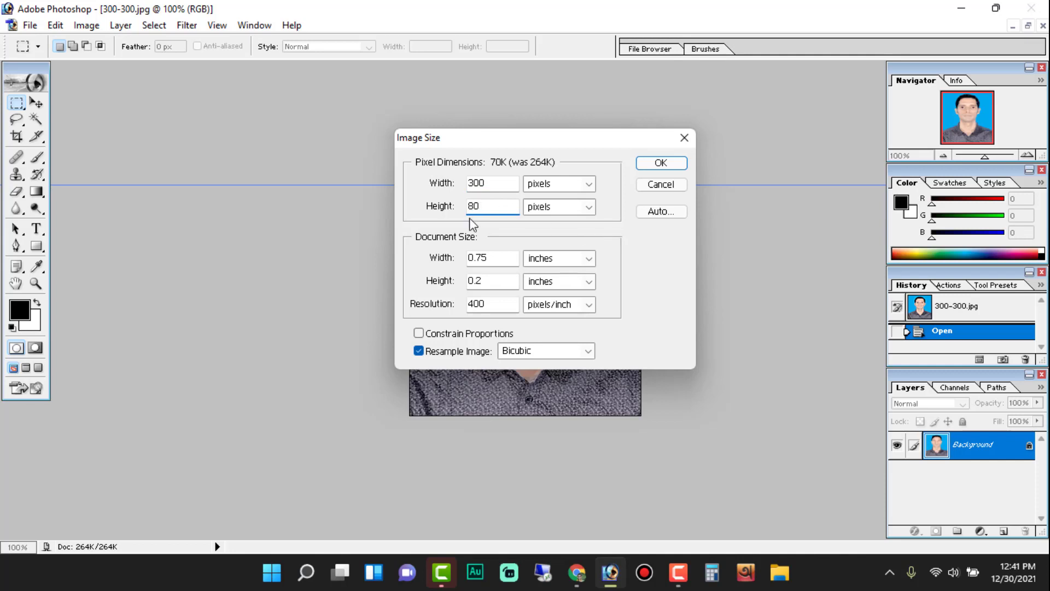
double_click(473, 207)
left_click(661, 162)
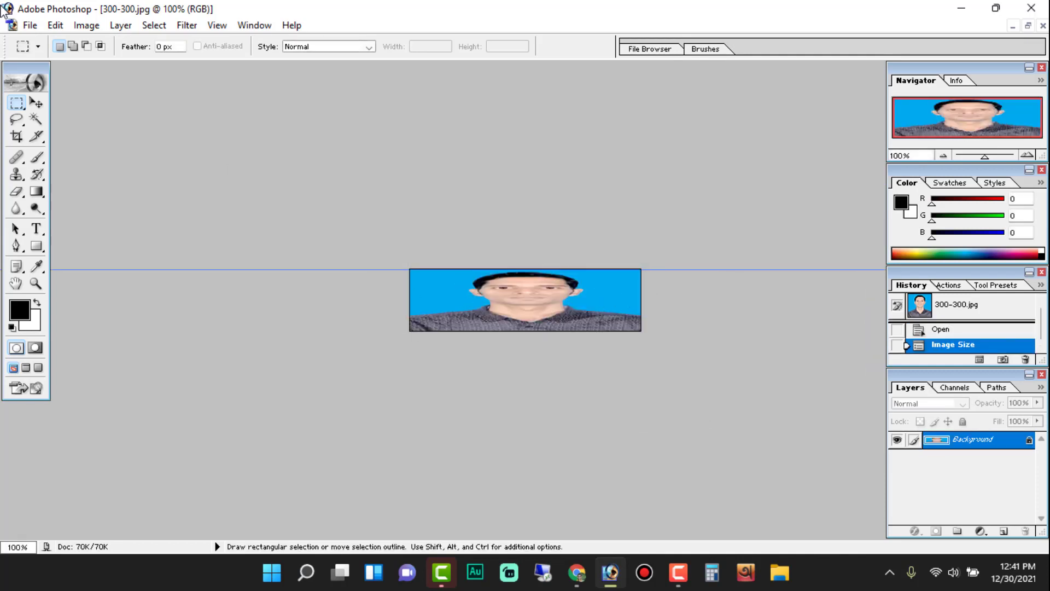
Step: Save it to the Desktop as signature.jpg with JPEG size estimate at 28.8Kbps
left_click(30, 25)
left_click(67, 168)
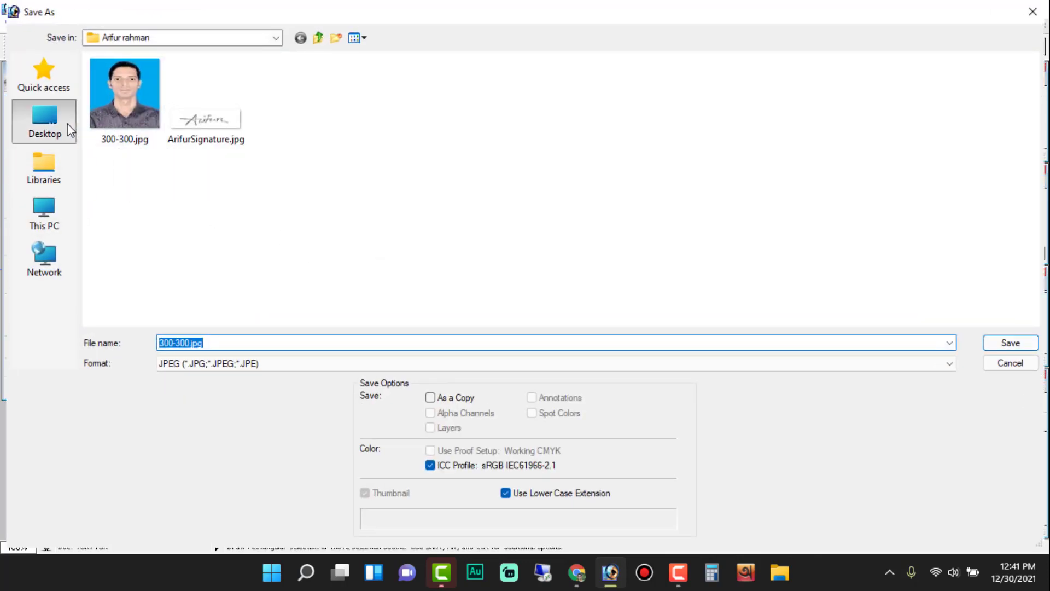
left_click(68, 124)
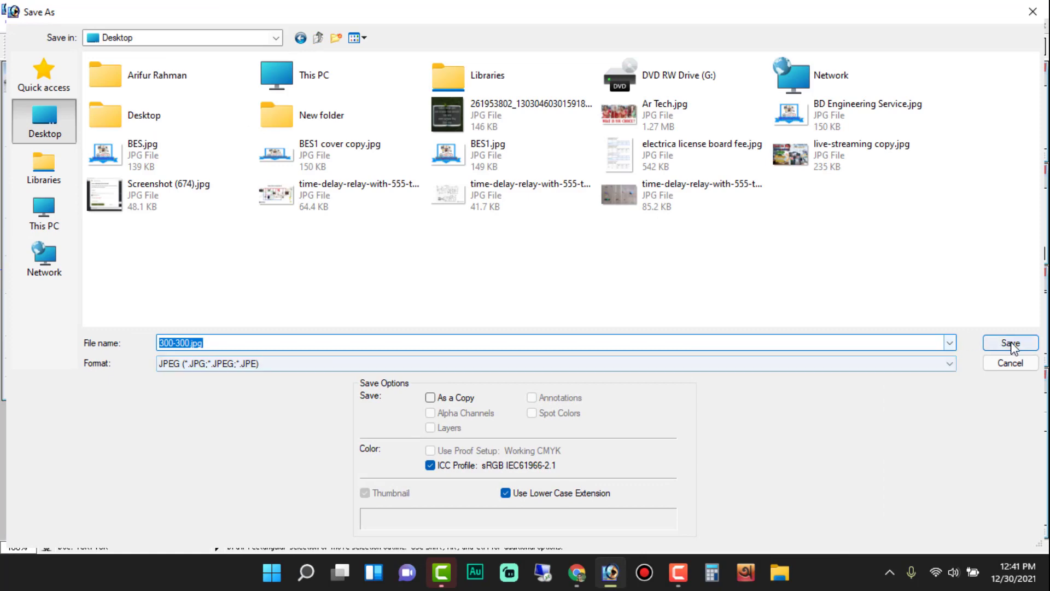
type("sing")
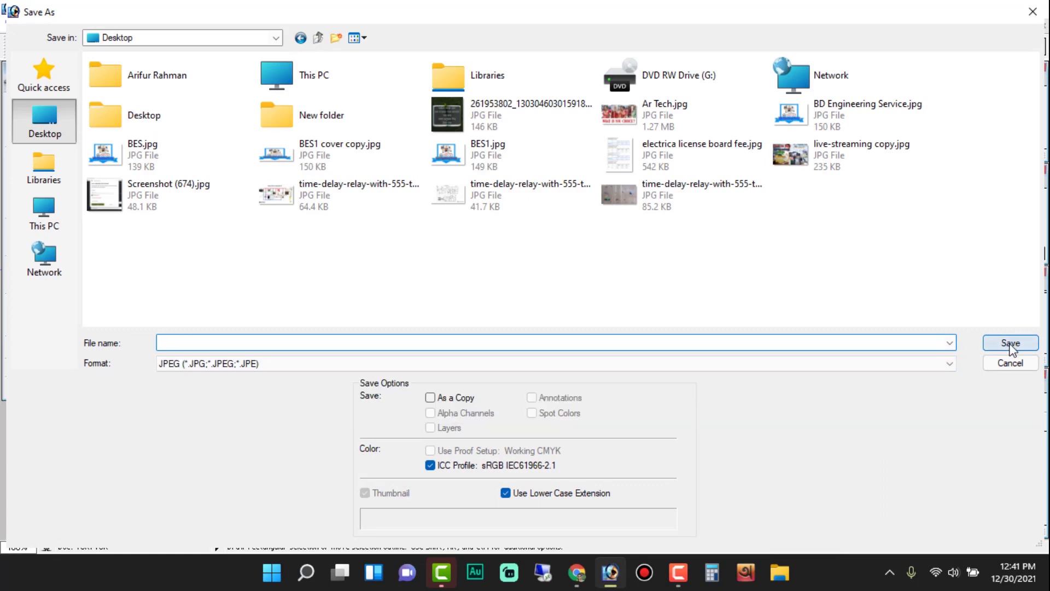
type("ature")
left_click(1010, 345)
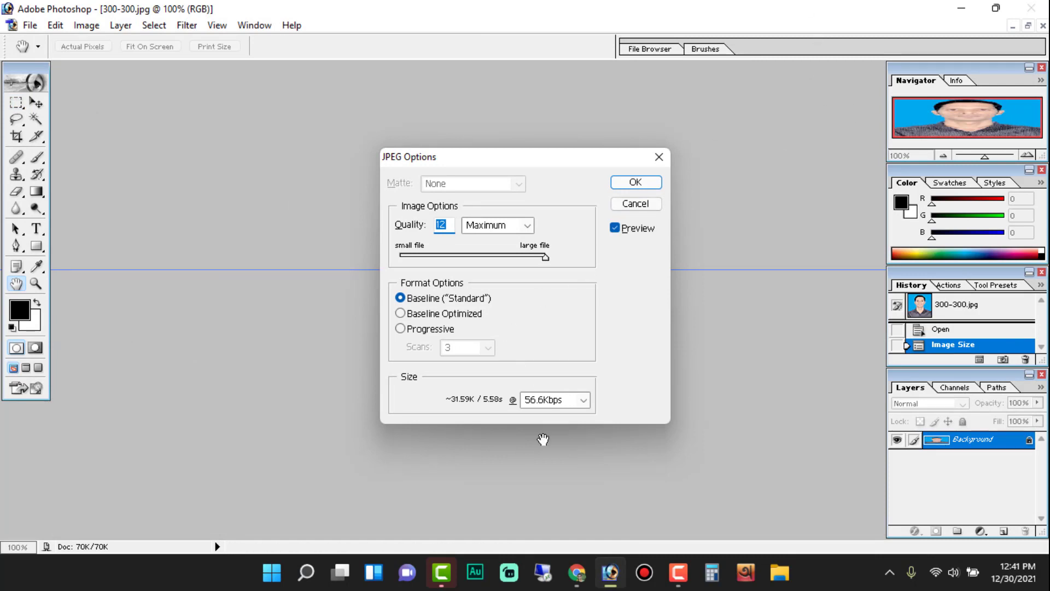
left_click(542, 399)
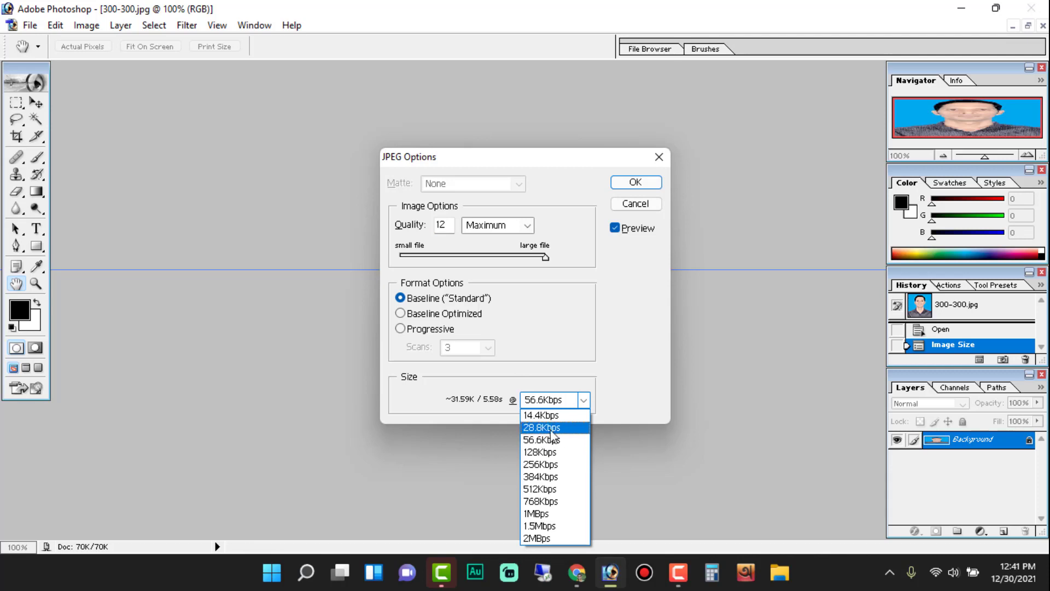
left_click(549, 427)
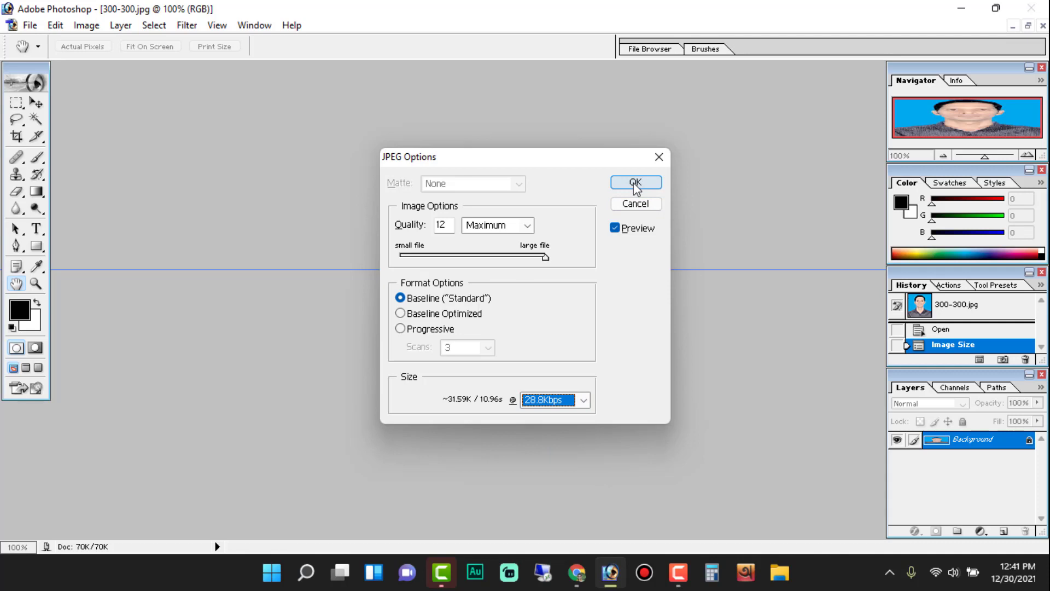
left_click(636, 183)
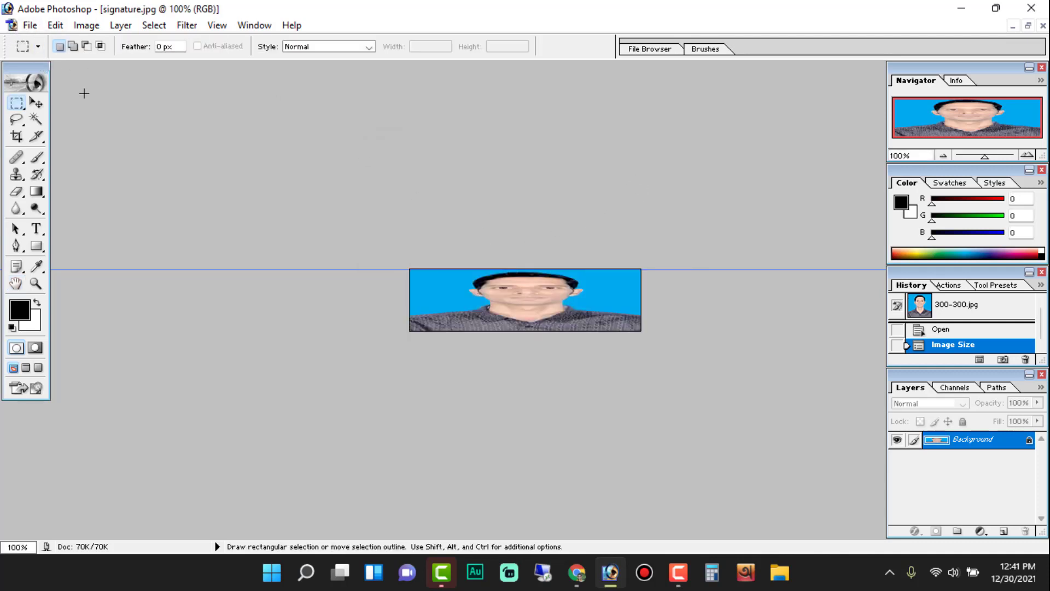
Step: Undo the photo's resize and review the Image Size settings without changing them
key("ctrl")
left_click(942, 331)
left_click(942, 331)
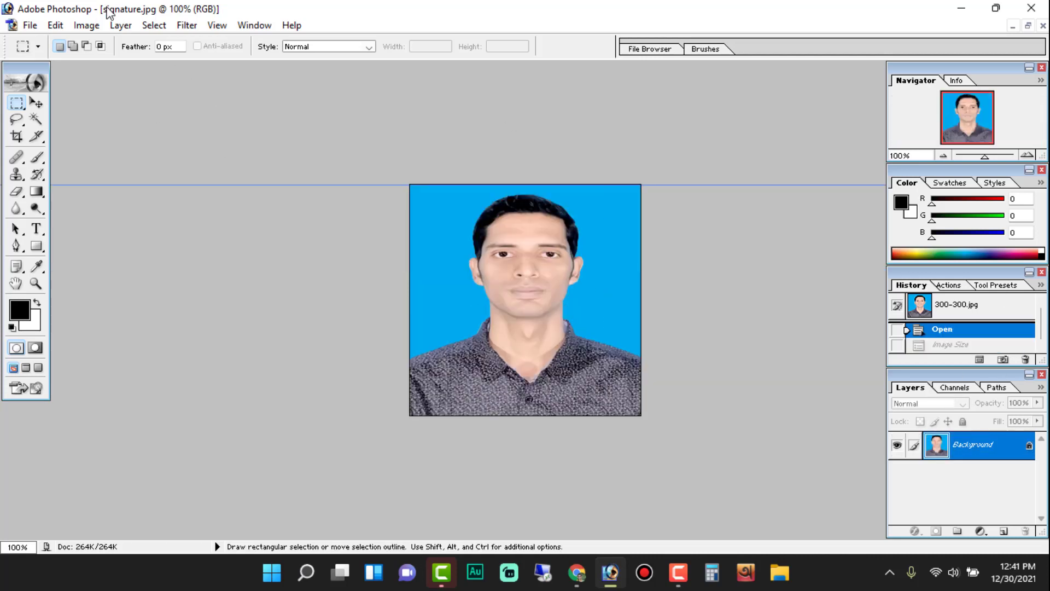
left_click(55, 26)
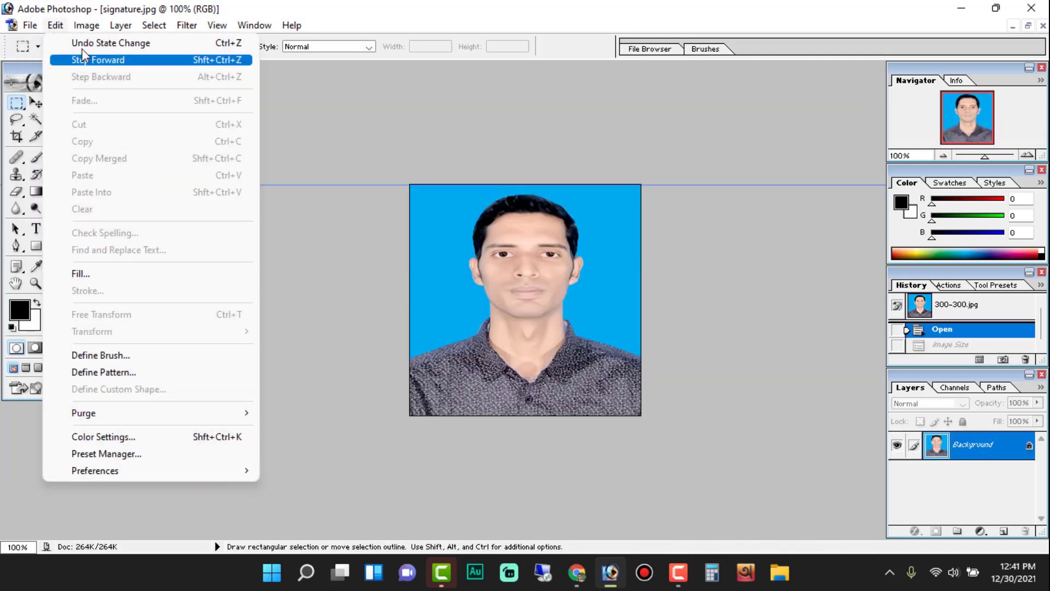
left_click(33, 77)
left_click(30, 25)
mouse_move(104, 34)
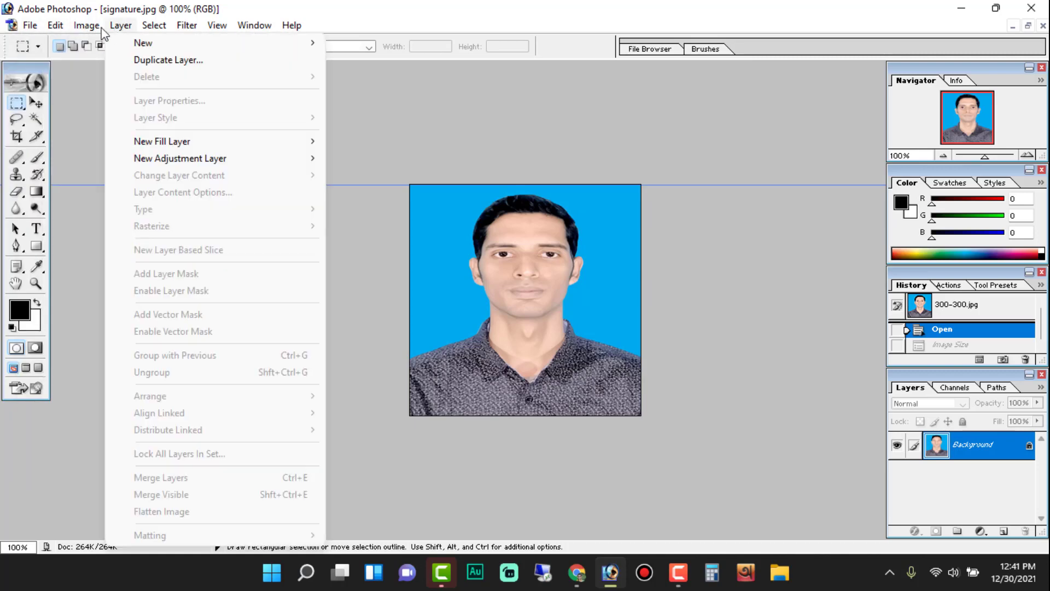
left_click(167, 145)
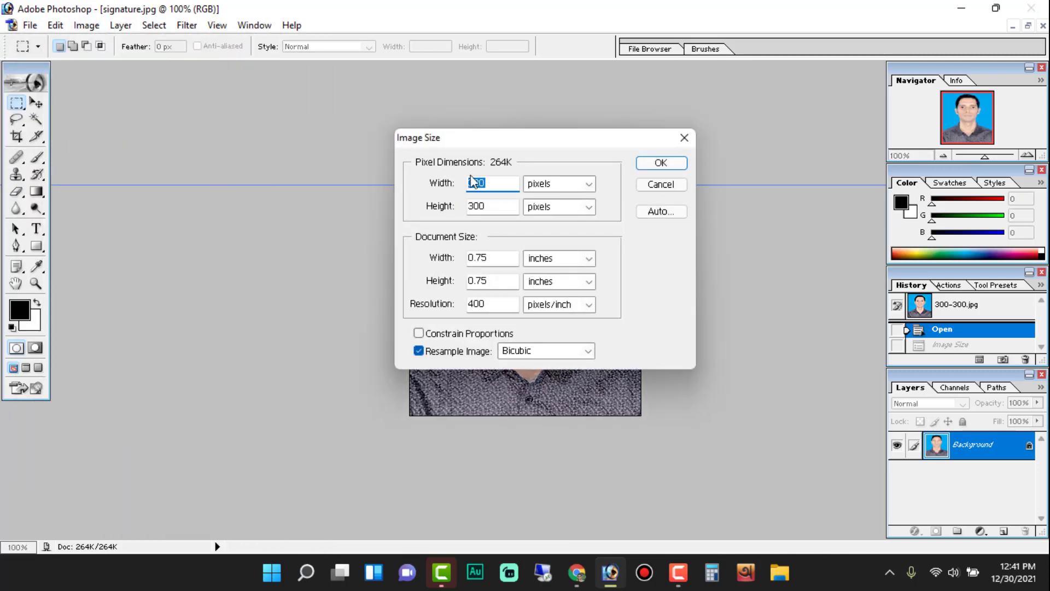
left_click(684, 138)
Step: Save the 300×300 portrait as the JPEG image.jpg and close Photoshop
left_click(33, 24)
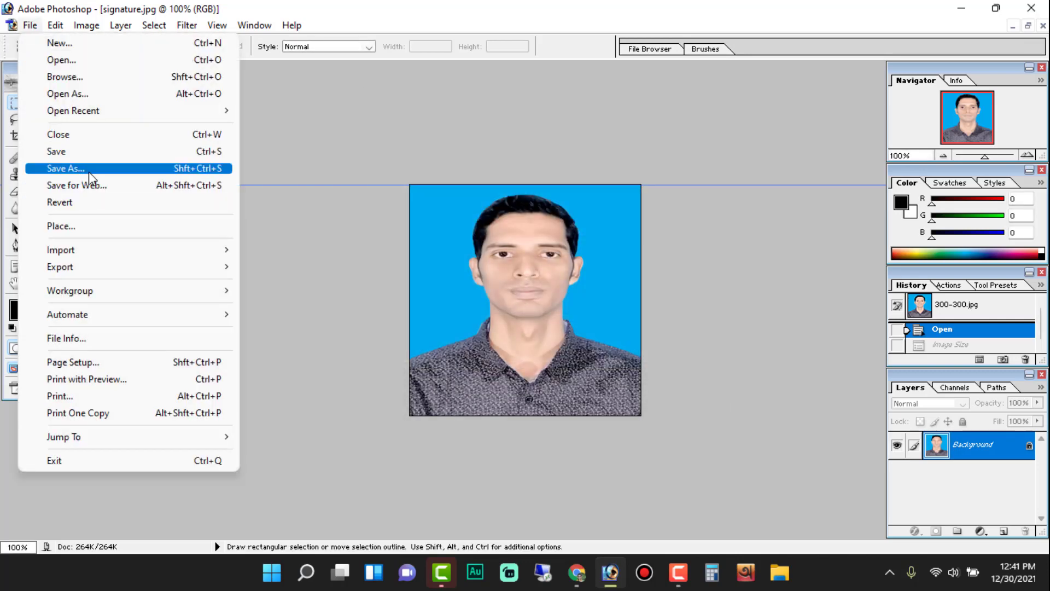
left_click(89, 169)
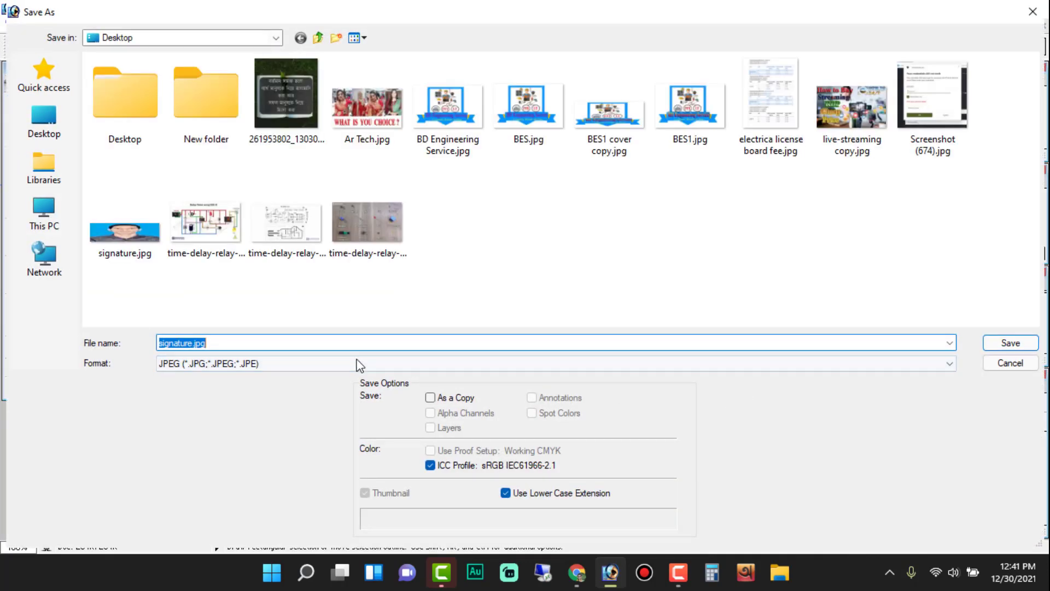
key("BackSpace")
key("Return")
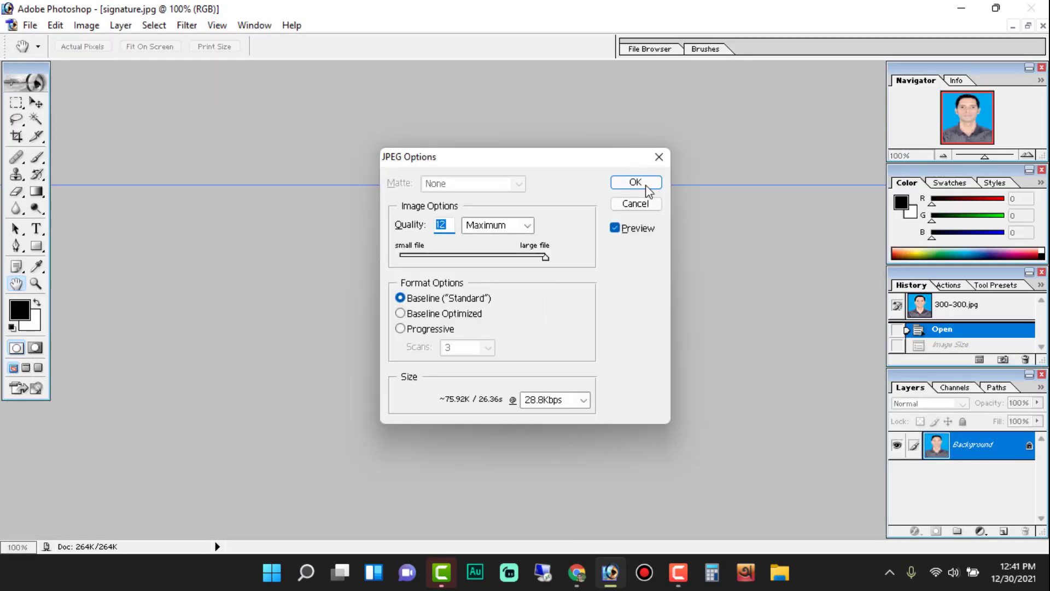
left_click(646, 184)
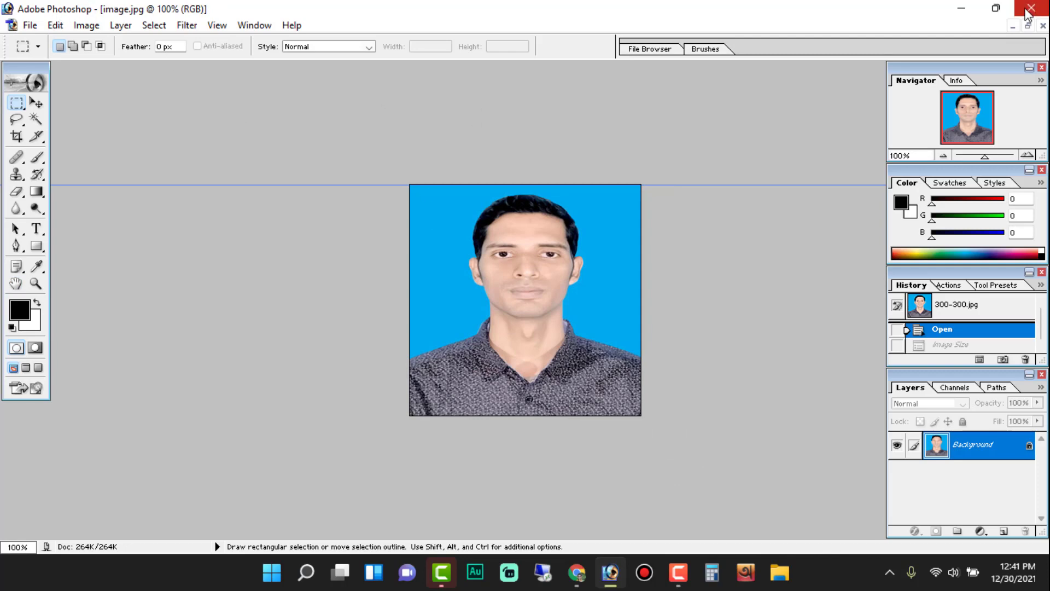
left_click(1042, 8)
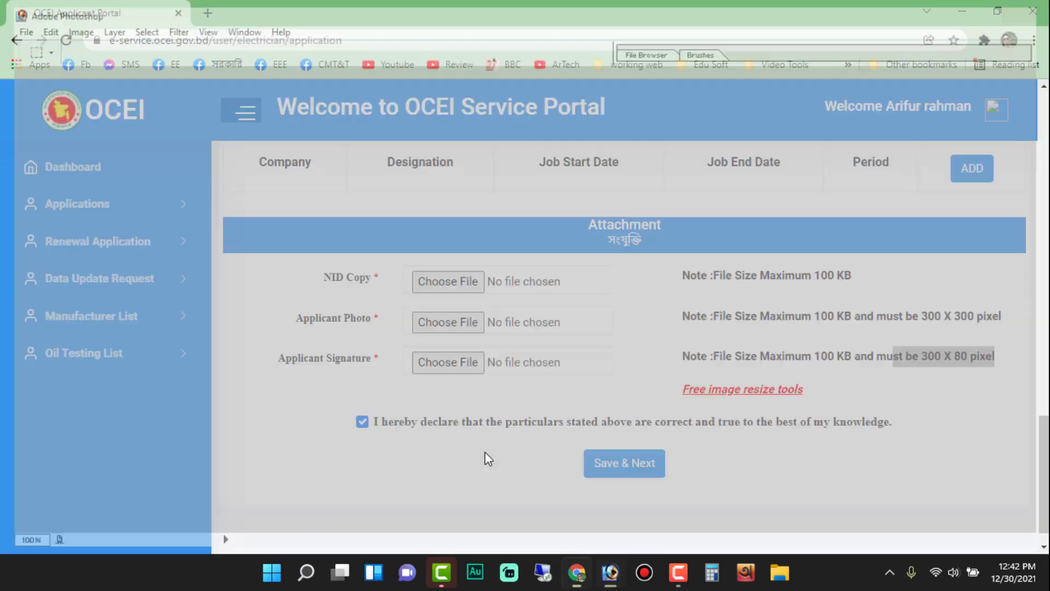
Step: Attach image.jpg from the Desktop as the NID Copy, noting the 100 KB limit
left_click(438, 286)
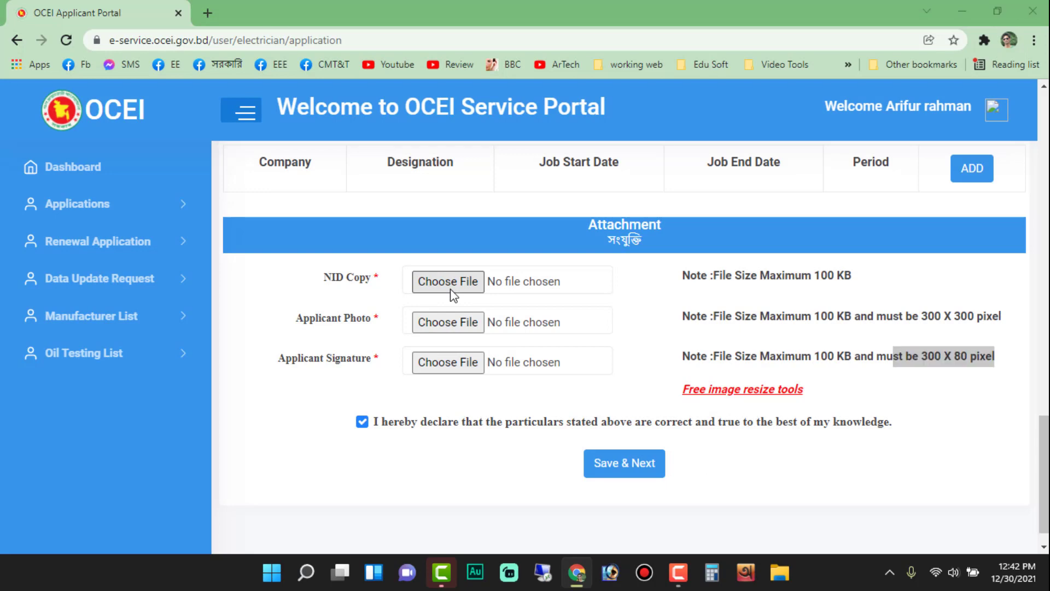
scroll(70, 134, "up", 3)
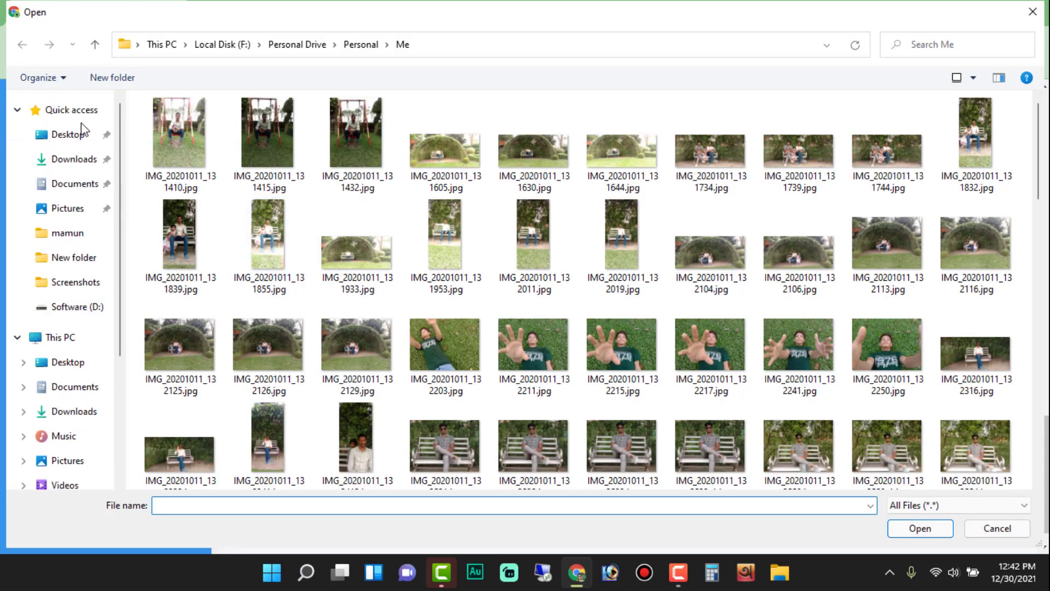
left_click(68, 134)
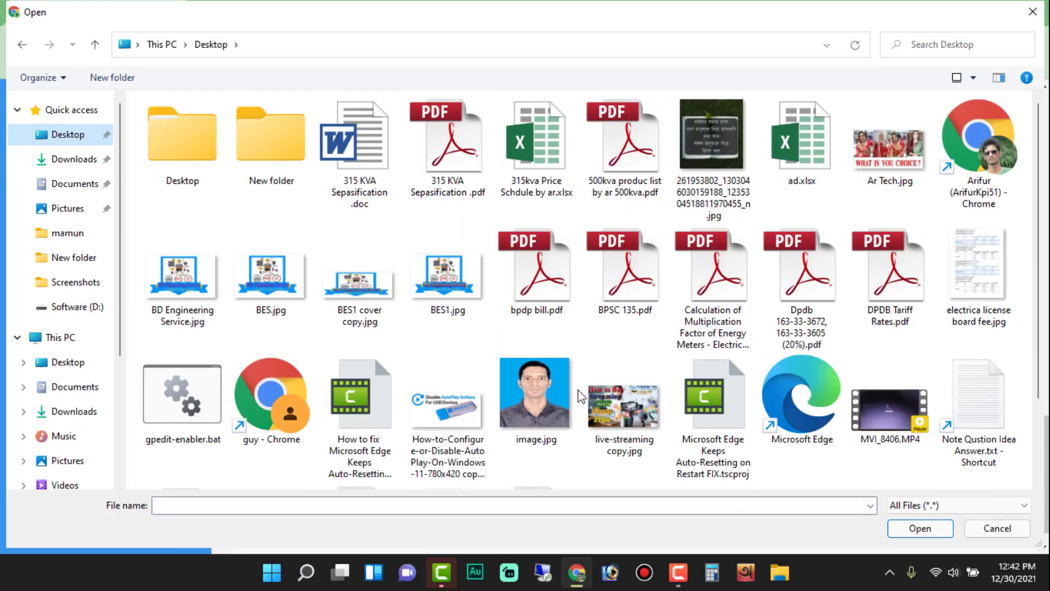
scroll(583, 438, "down", 2)
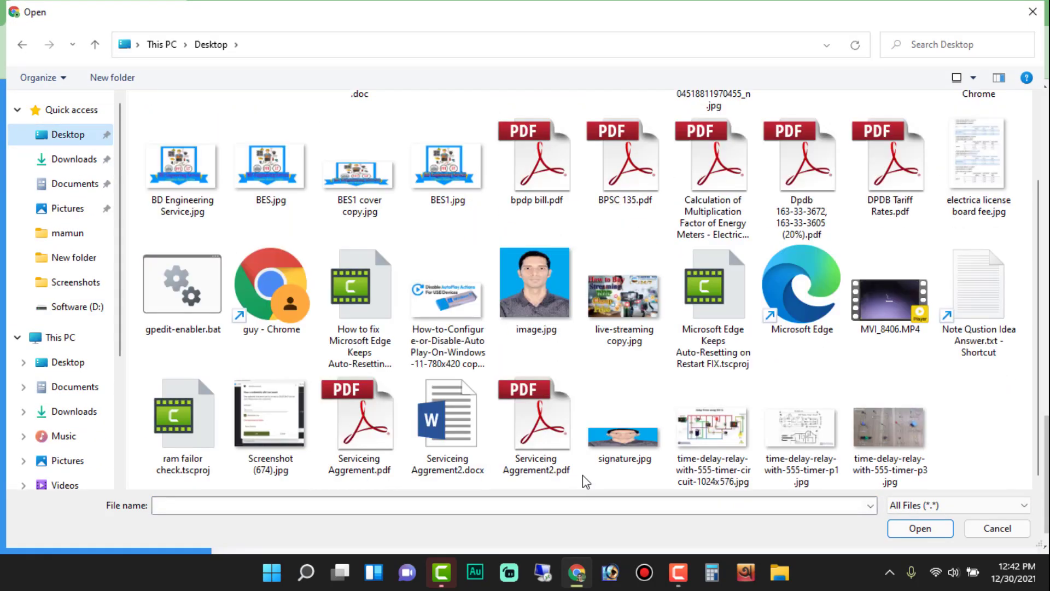
left_click(528, 298)
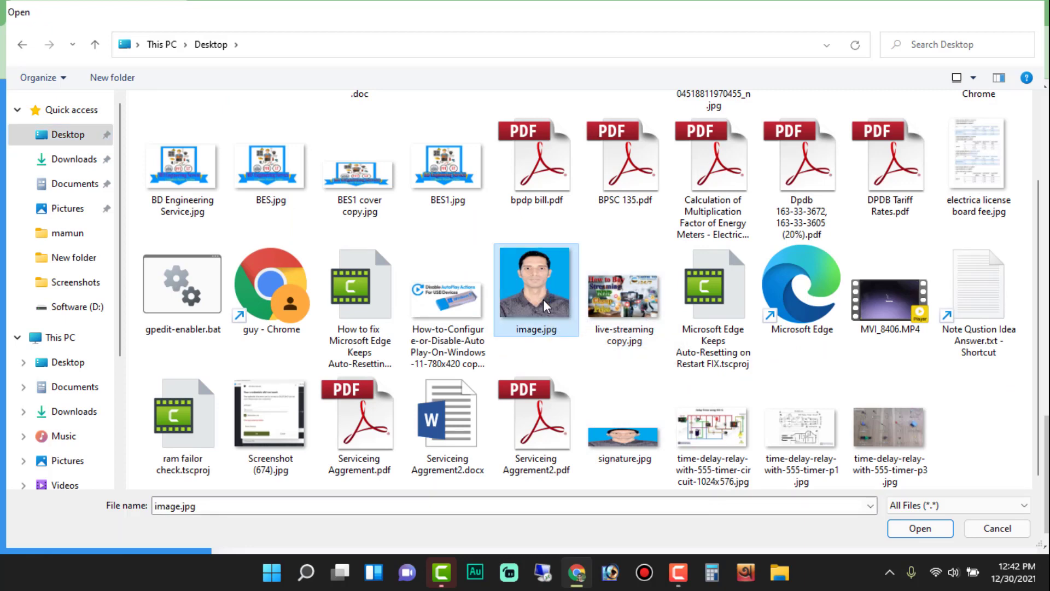
double_click(543, 300)
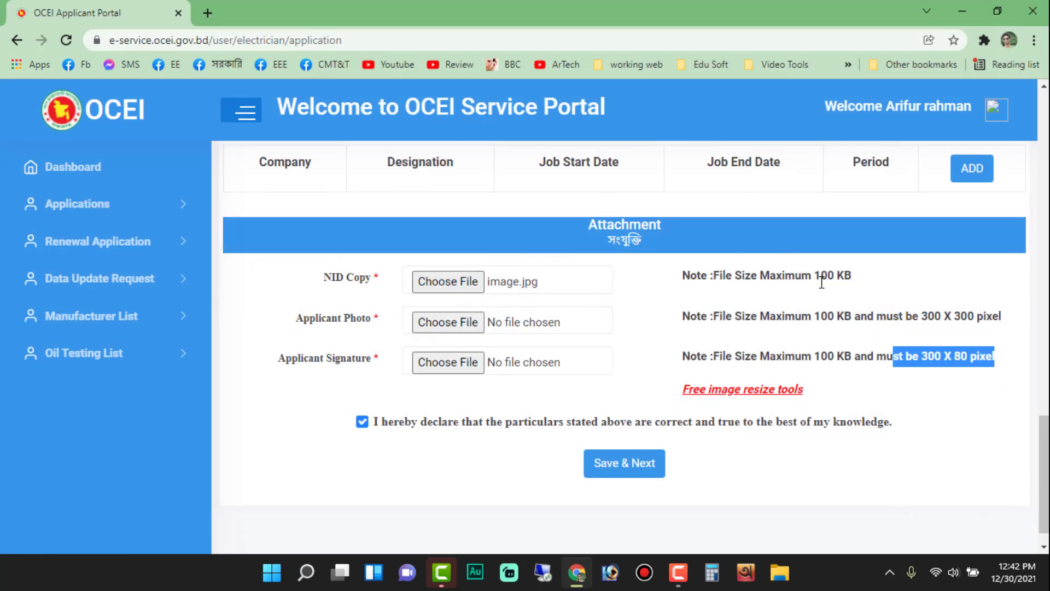
left_click_drag(825, 276, 888, 291)
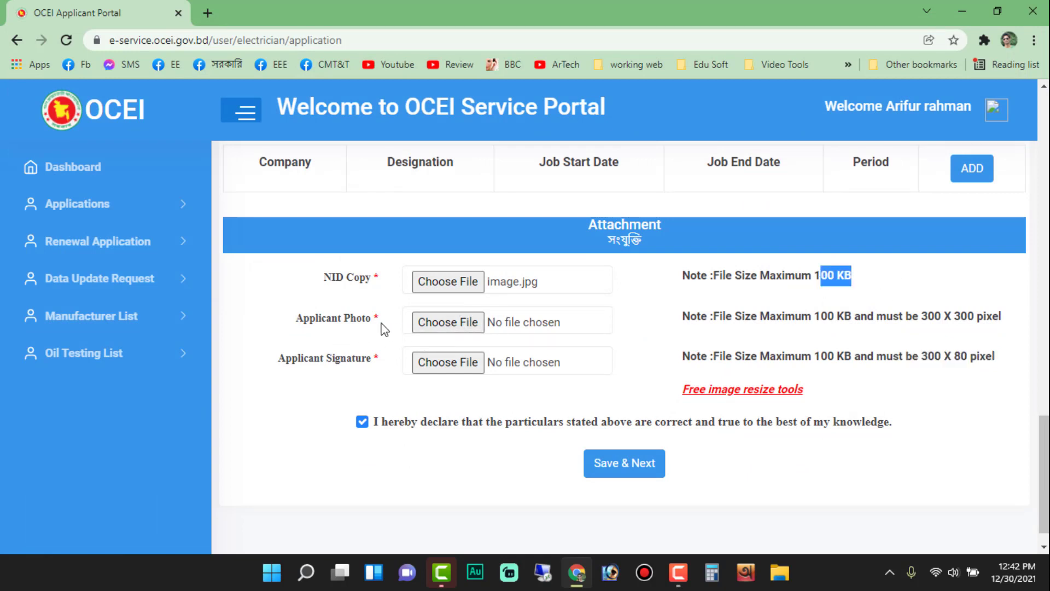
Step: Attach image.jpg as Applicant Photo and signature.jpg as Applicant Signature, then Save & Next
left_click(481, 328)
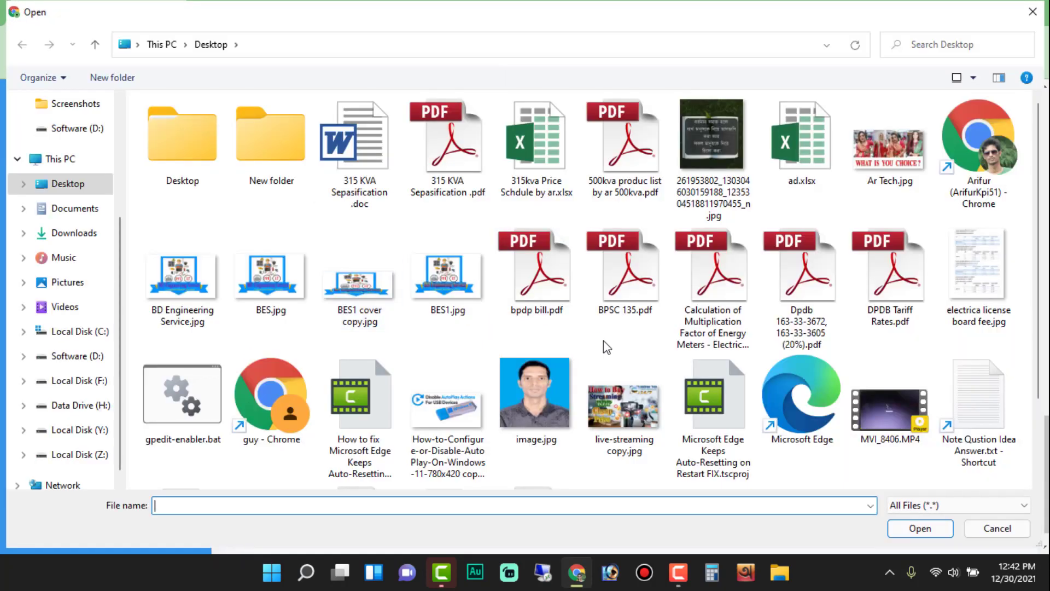
left_click(513, 399)
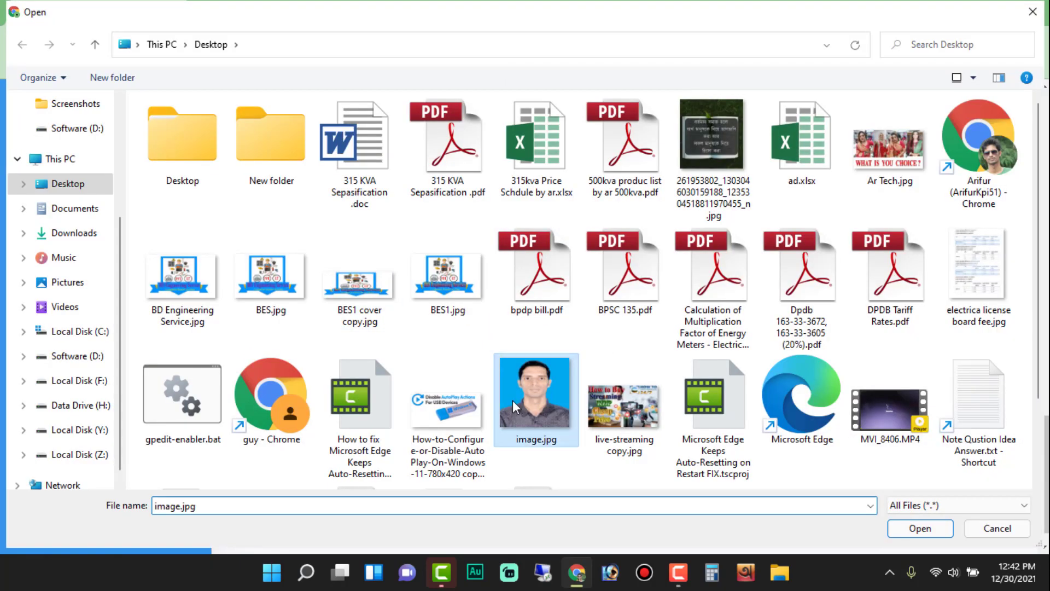
double_click(513, 399)
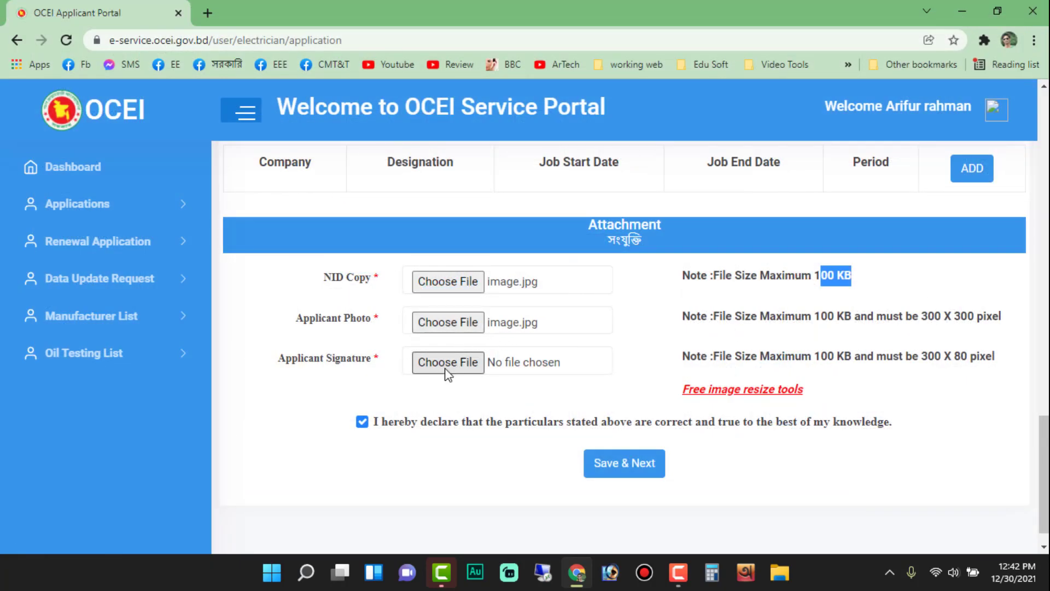
left_click(471, 363)
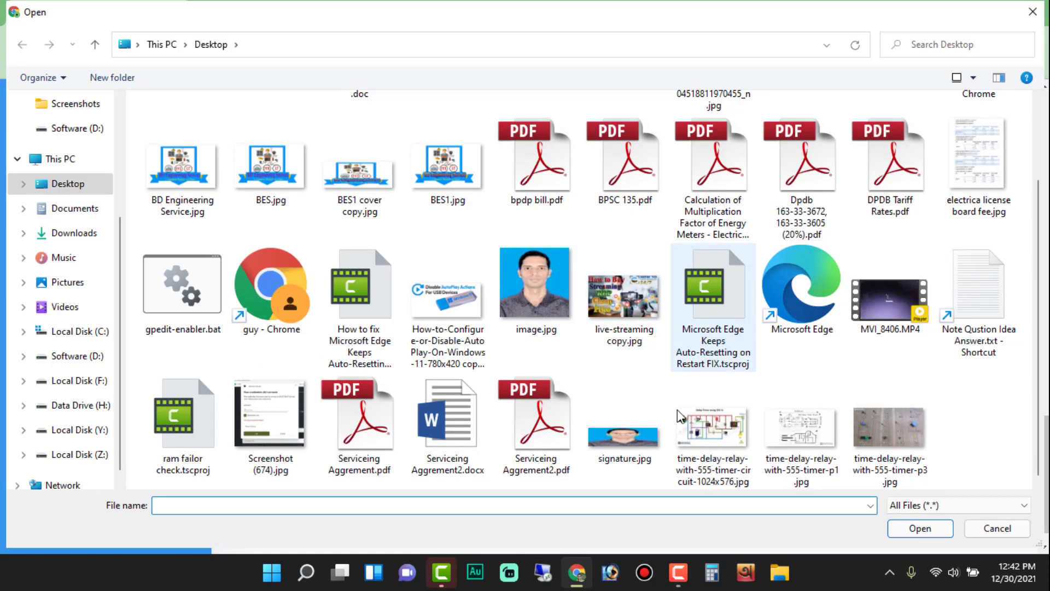
left_click(624, 449)
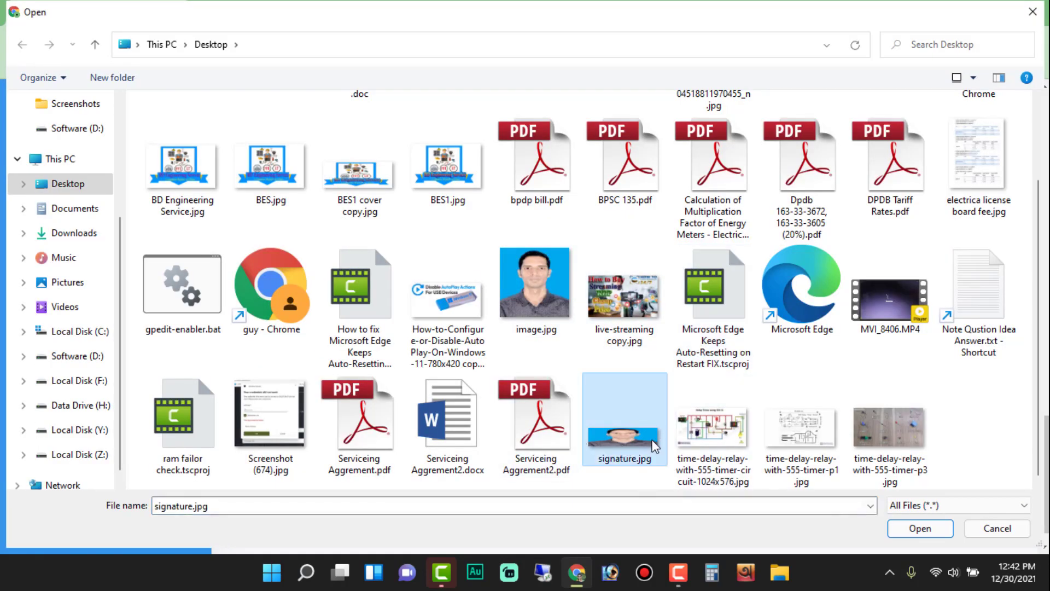
double_click(655, 447)
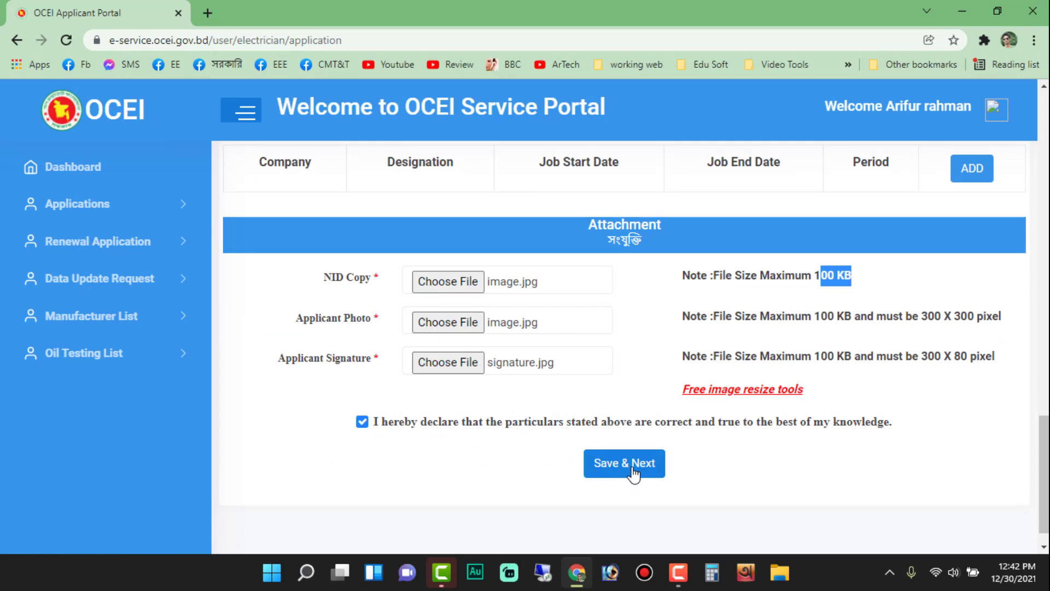
left_click(633, 469)
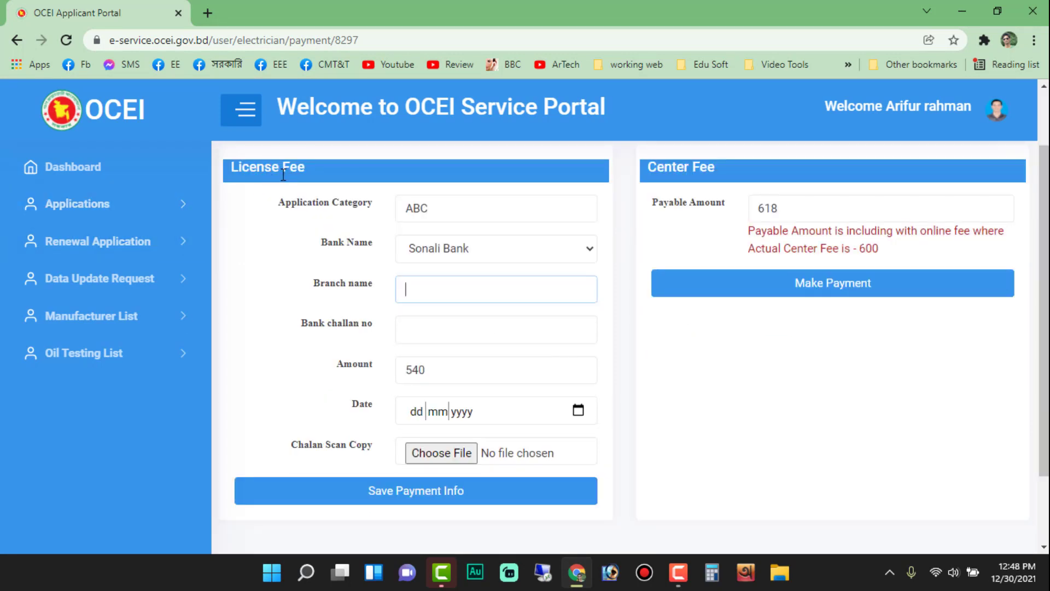
Step: Review the Center Fee section: payable amount 618 against the actual 600 fee
left_click_drag(306, 169, 234, 168)
left_click_drag(750, 166, 657, 168)
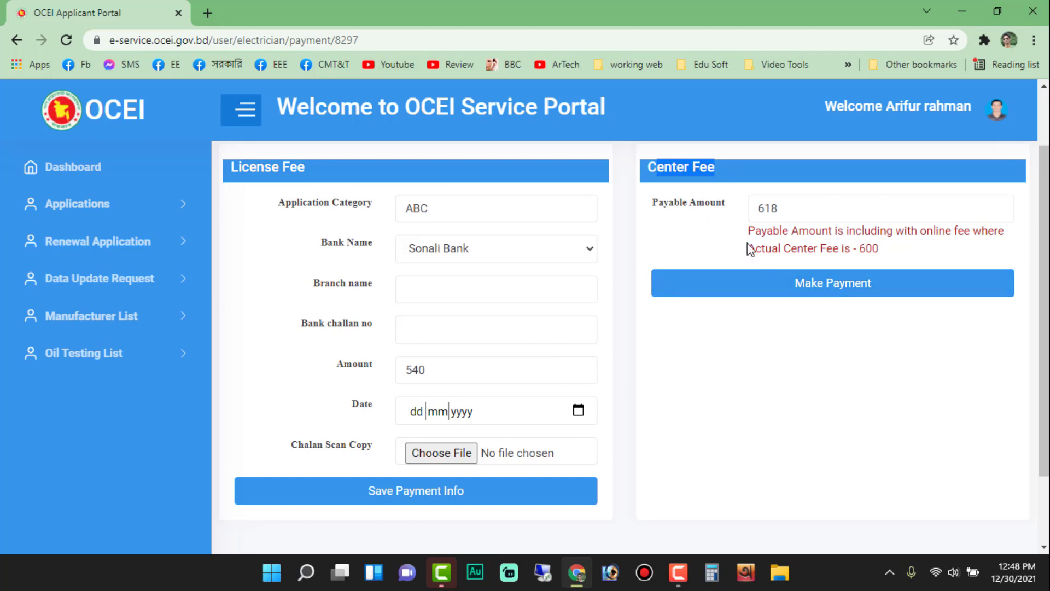
left_click_drag(665, 178, 742, 182)
left_click_drag(793, 209, 751, 211)
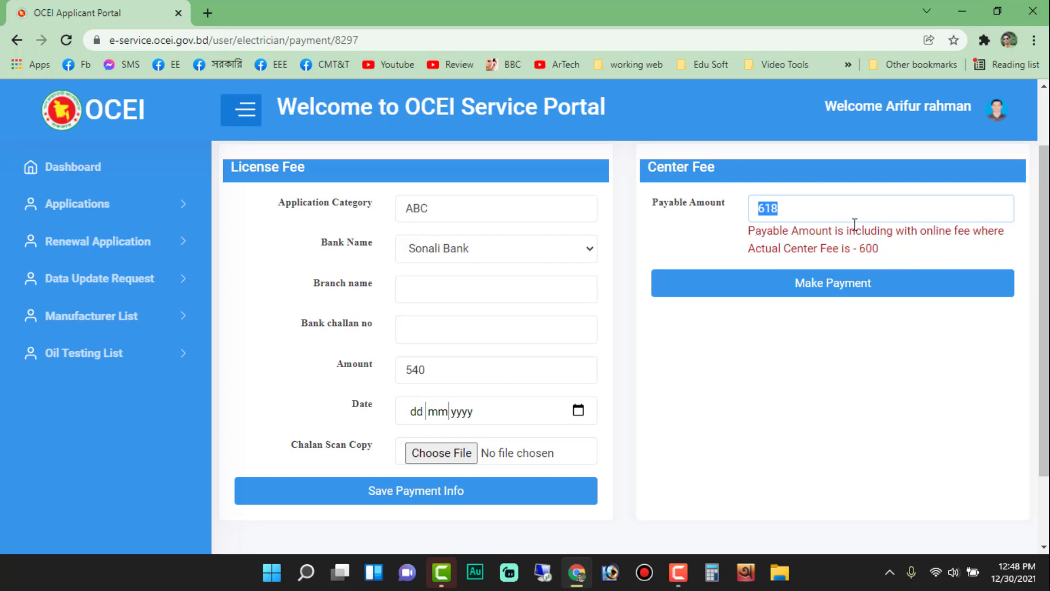
left_click_drag(769, 213, 897, 250)
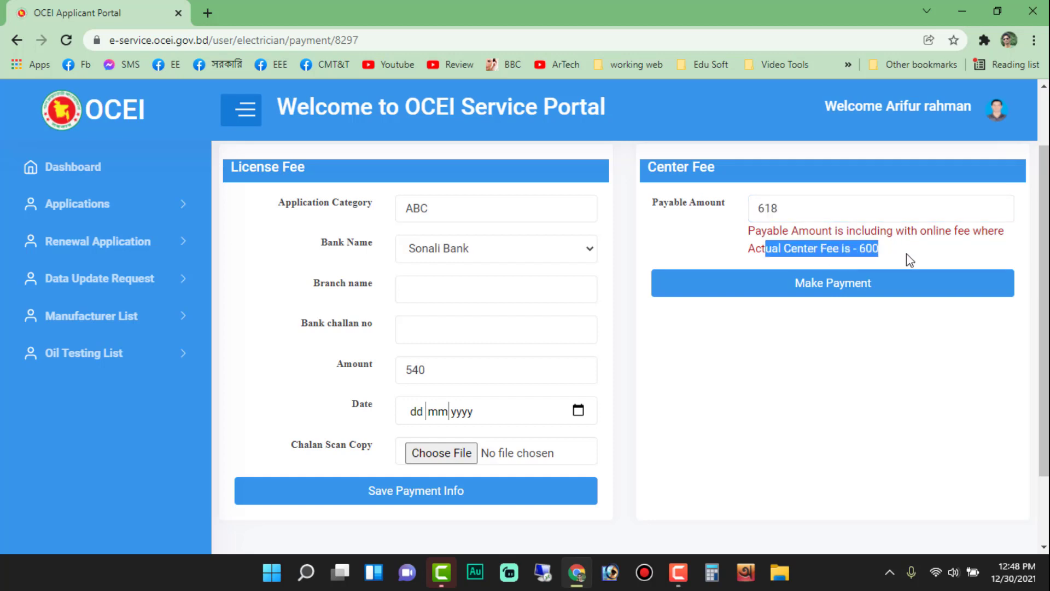
left_click(904, 251)
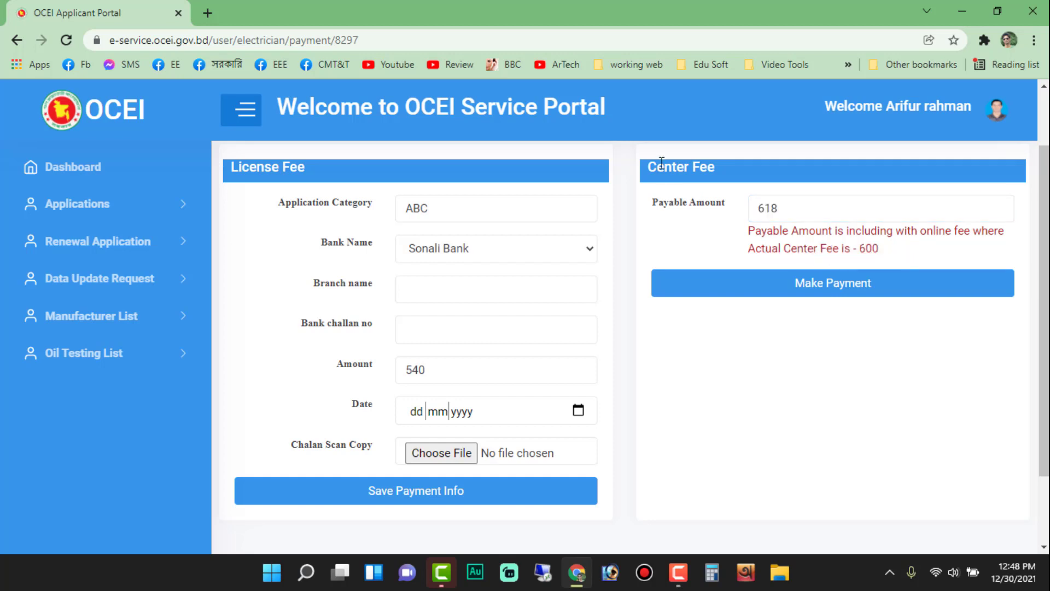
left_click_drag(662, 163, 720, 288)
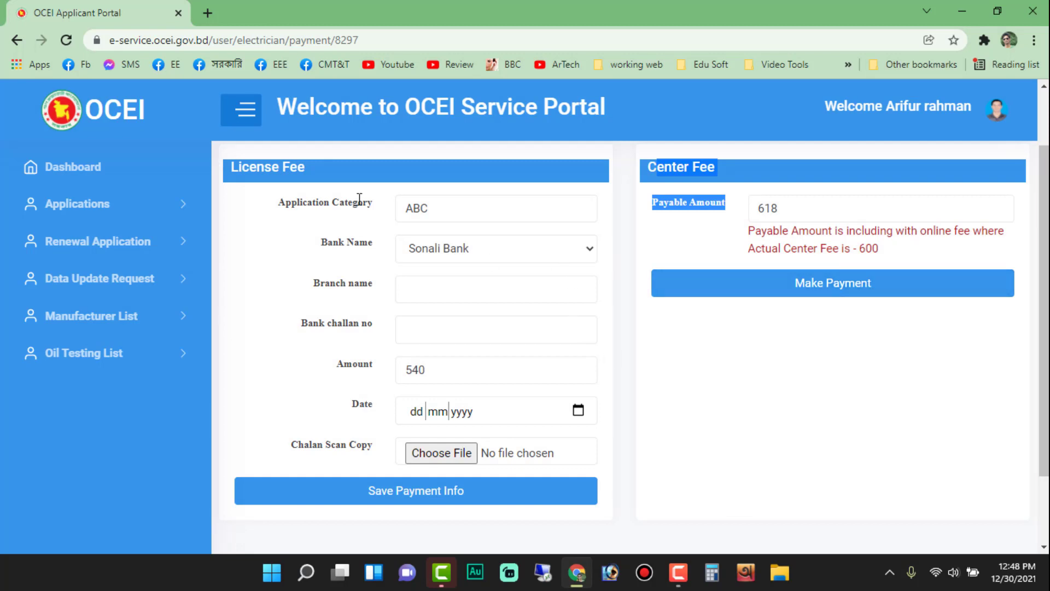
left_click_drag(296, 171, 225, 169)
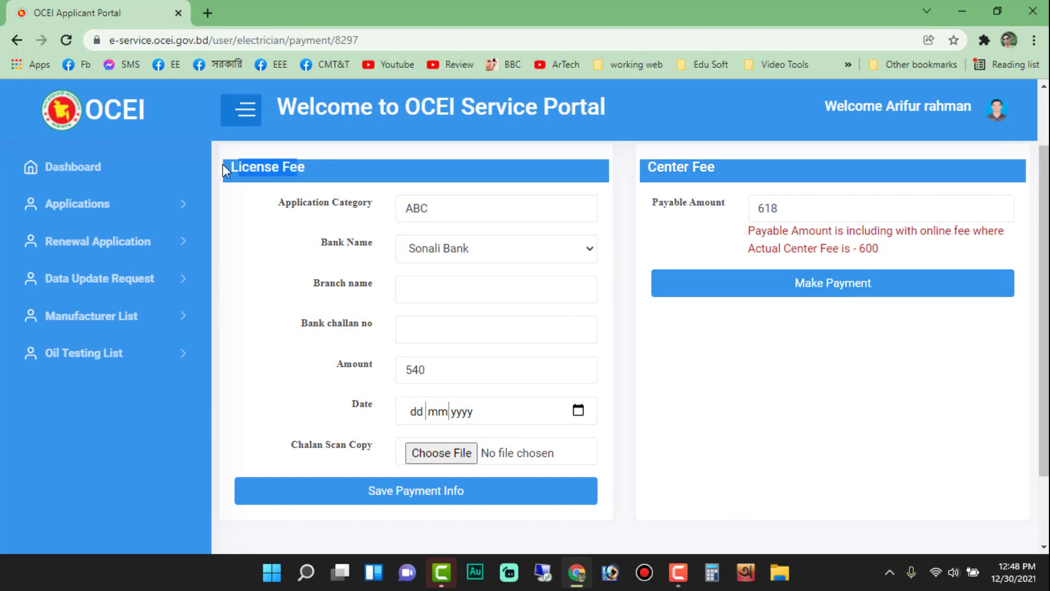
Step: Check License Fee category ABC and amount 540, keeping Sonali Bank as the bank
left_click(459, 213)
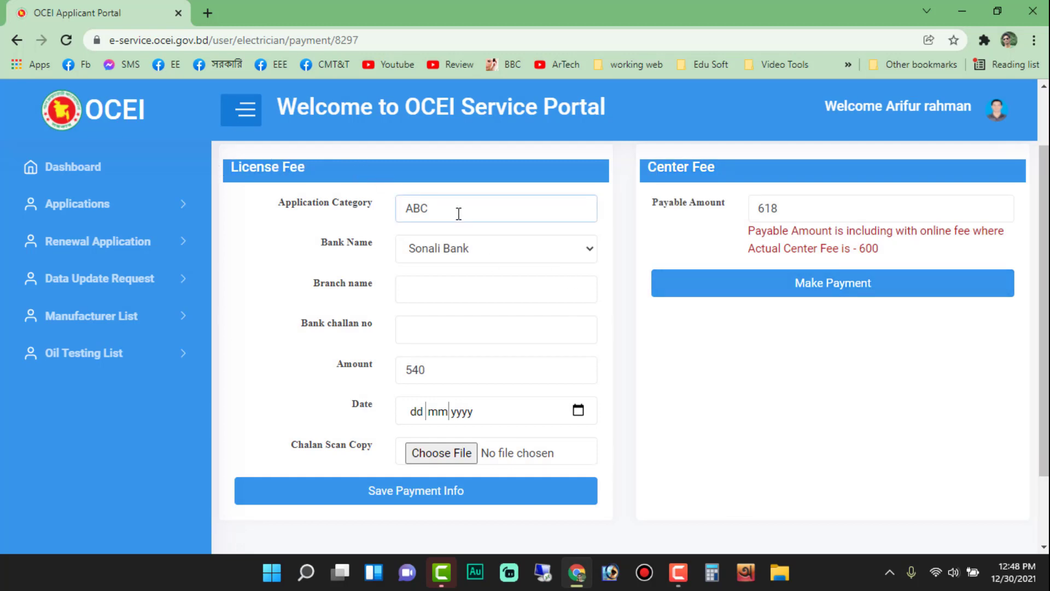
double_click(354, 372)
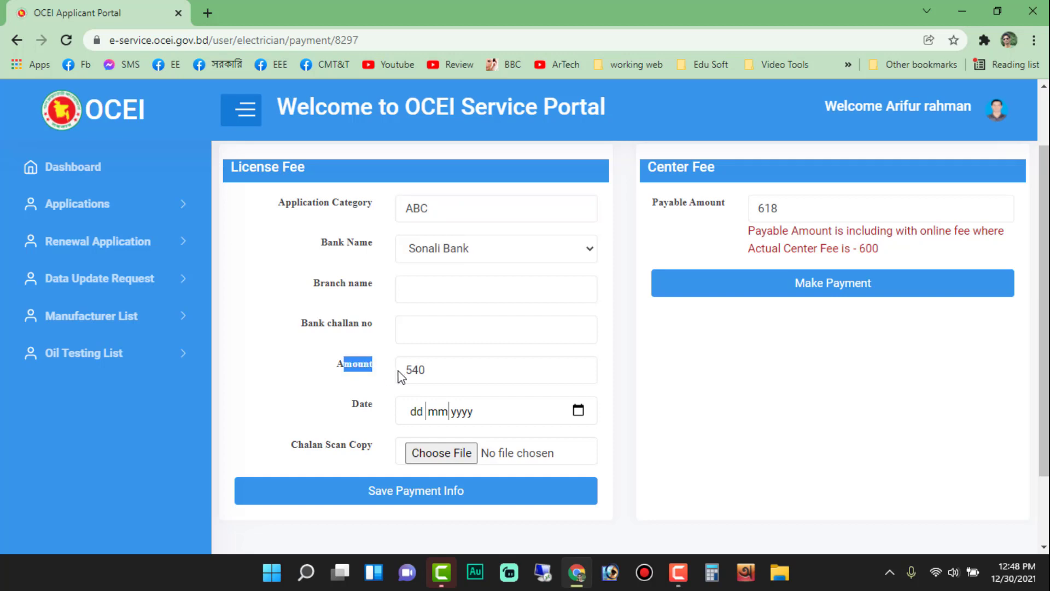
double_click(396, 368)
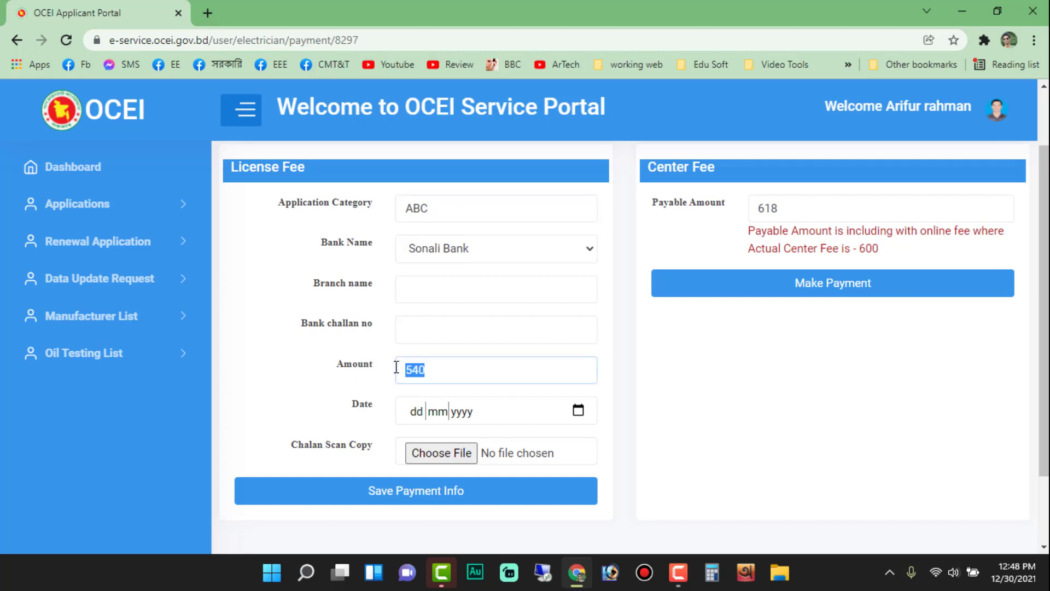
left_click(445, 249)
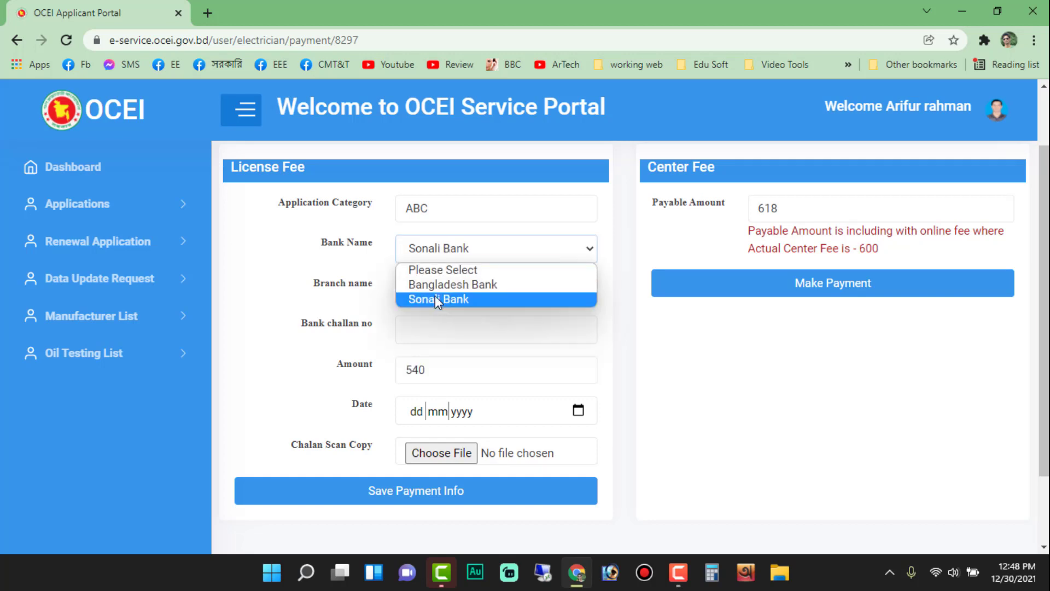
left_click(438, 300)
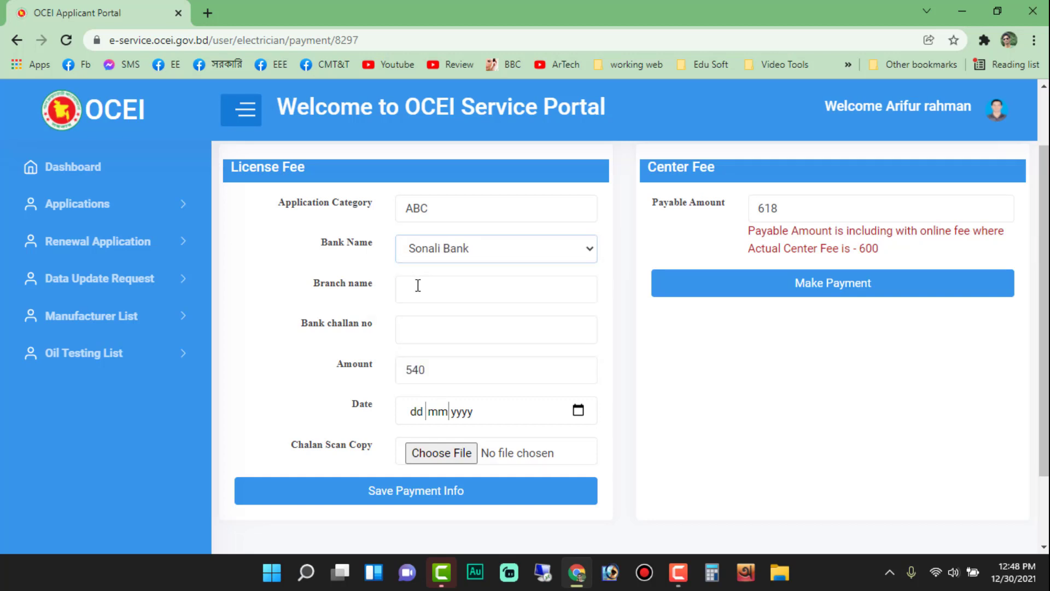
Step: Keep Sonali Bank and enter branch badda and challan number 101
left_click(452, 255)
left_click(355, 284)
left_click(466, 287)
type("badda")
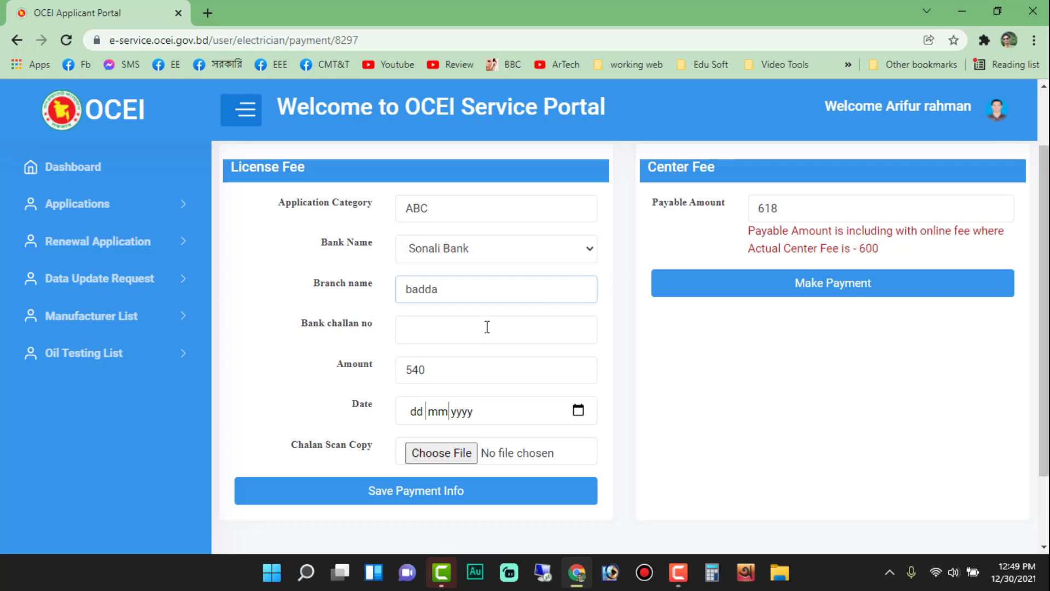
left_click(487, 327)
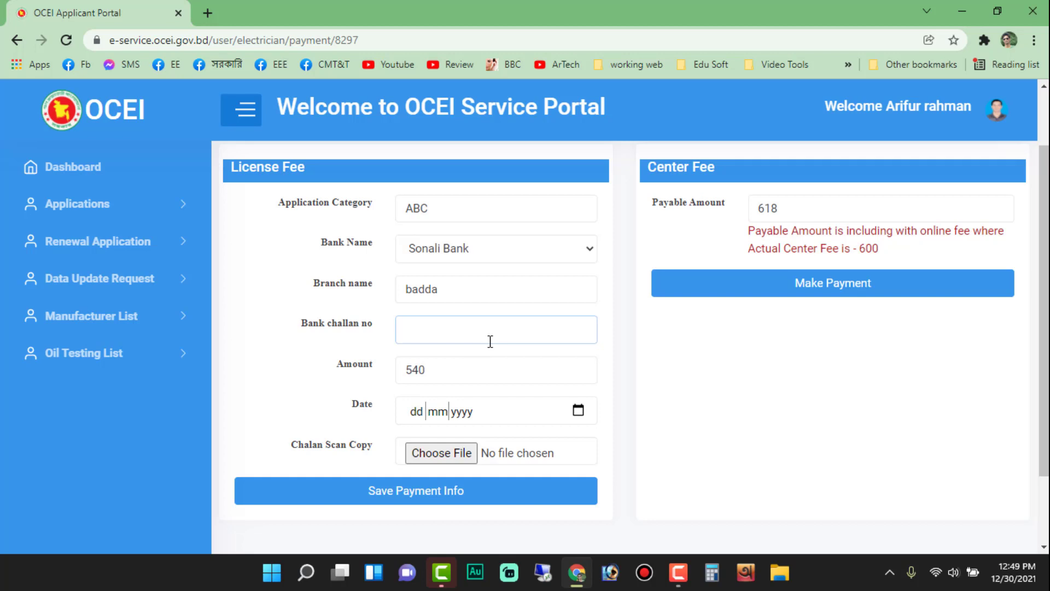
type("101")
Step: Open the Chalan Scan Copy file picker, then cancel without choosing a file
left_click_drag(298, 445, 385, 444)
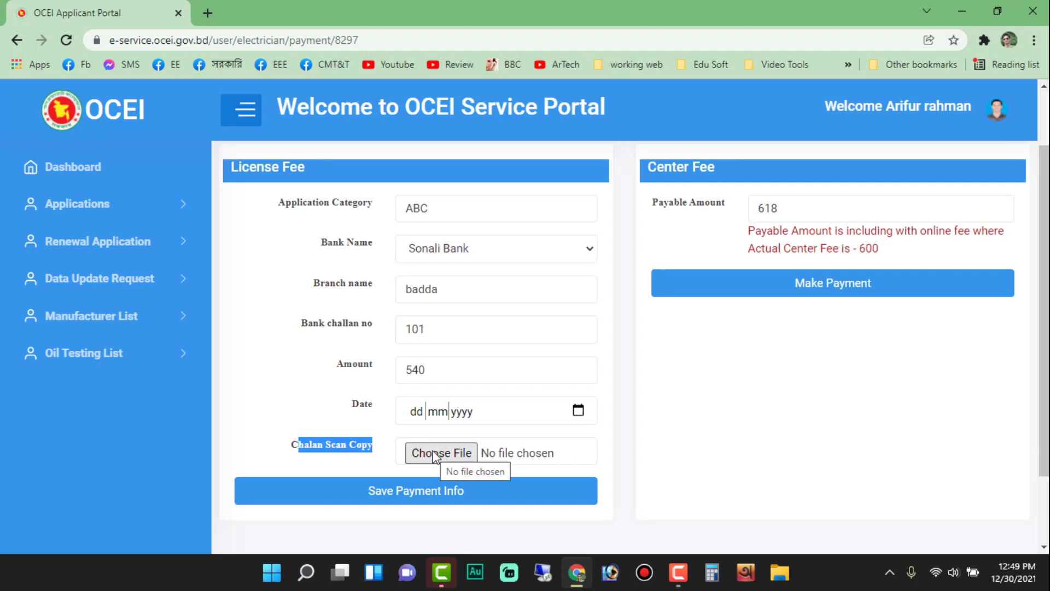
left_click(435, 454)
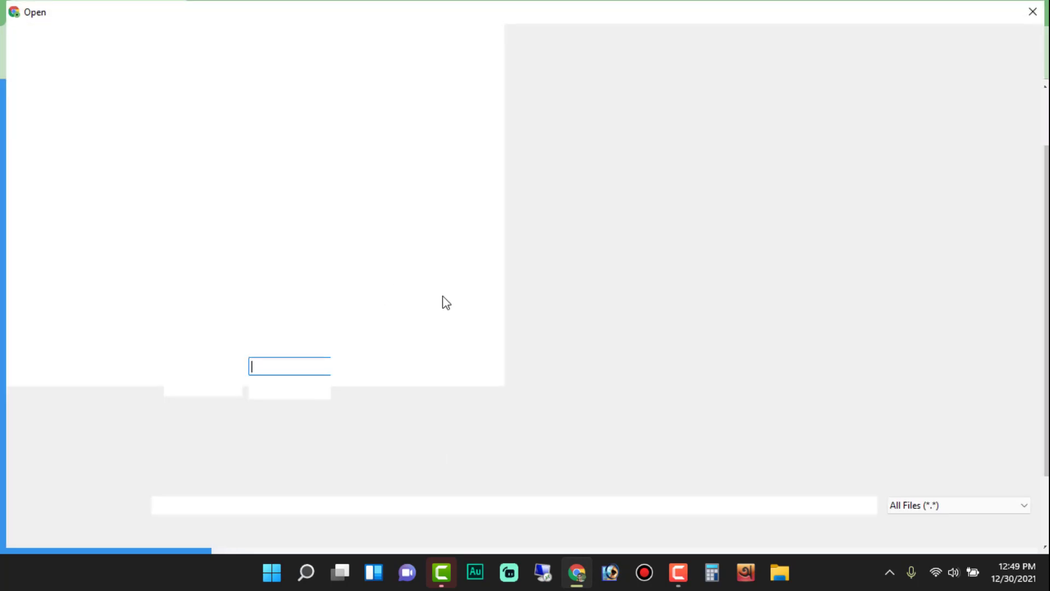
key("Escape")
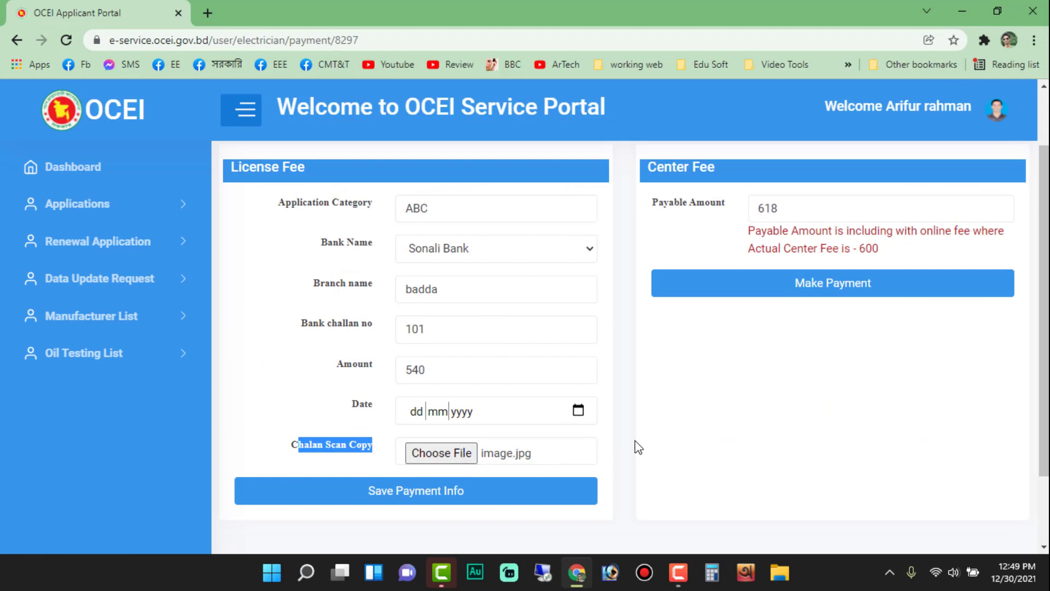
left_click(616, 458)
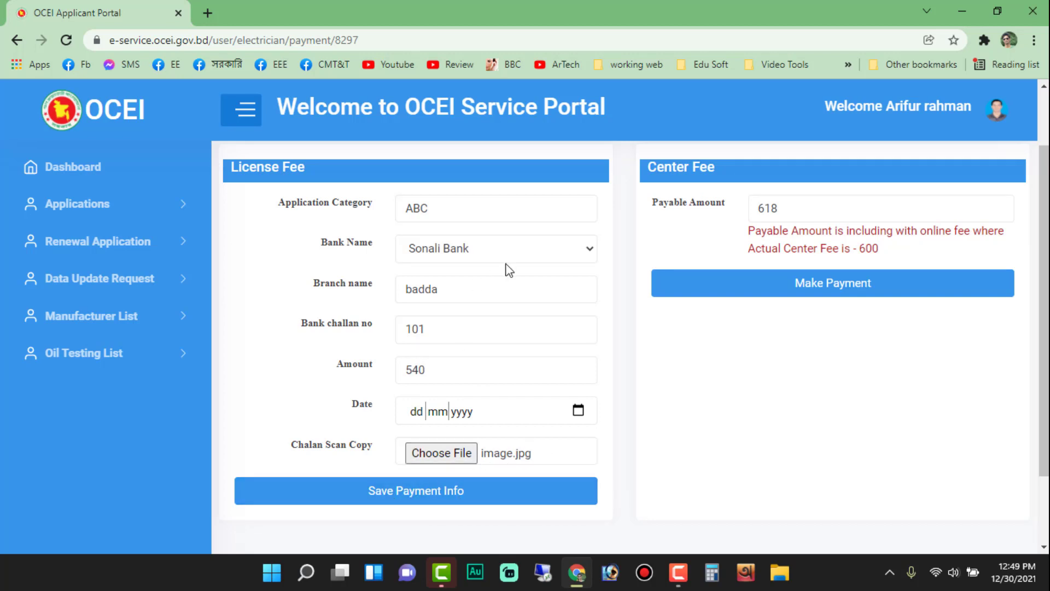
Step: Try saving the payment info, then enter day 30 in the flagged Date field
left_click(446, 496)
left_click(419, 414)
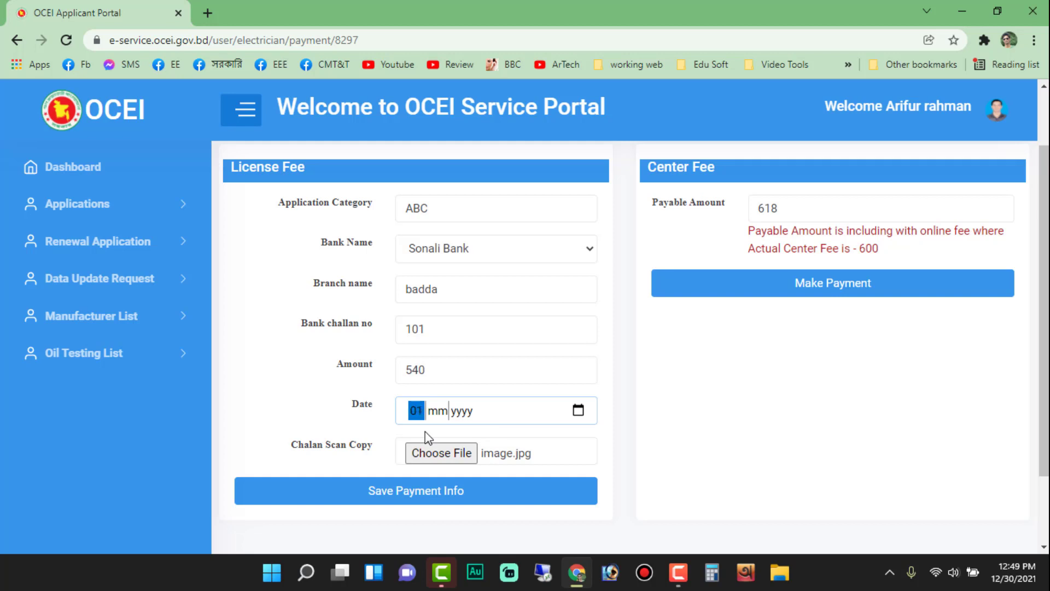
key("Right")
key("Right")
key("Left")
key("Left")
key("Right")
key("Right")
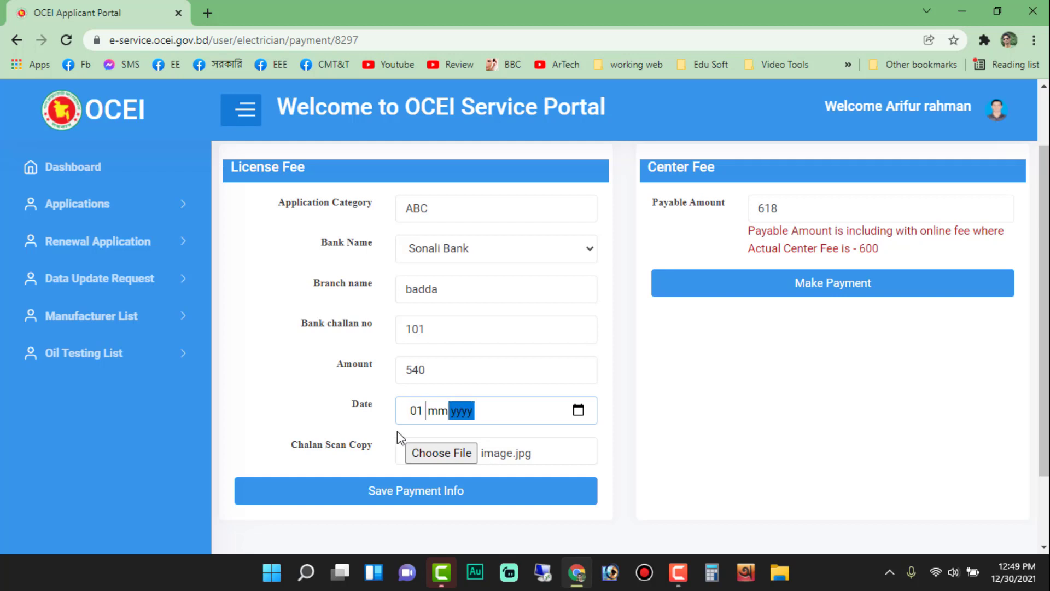
key("Left")
key("Left")
type("30")
Step: Complete the date as 30/12/2021 and highlight the challan number 101
left_click(419, 412)
left_click(442, 419)
type("12")
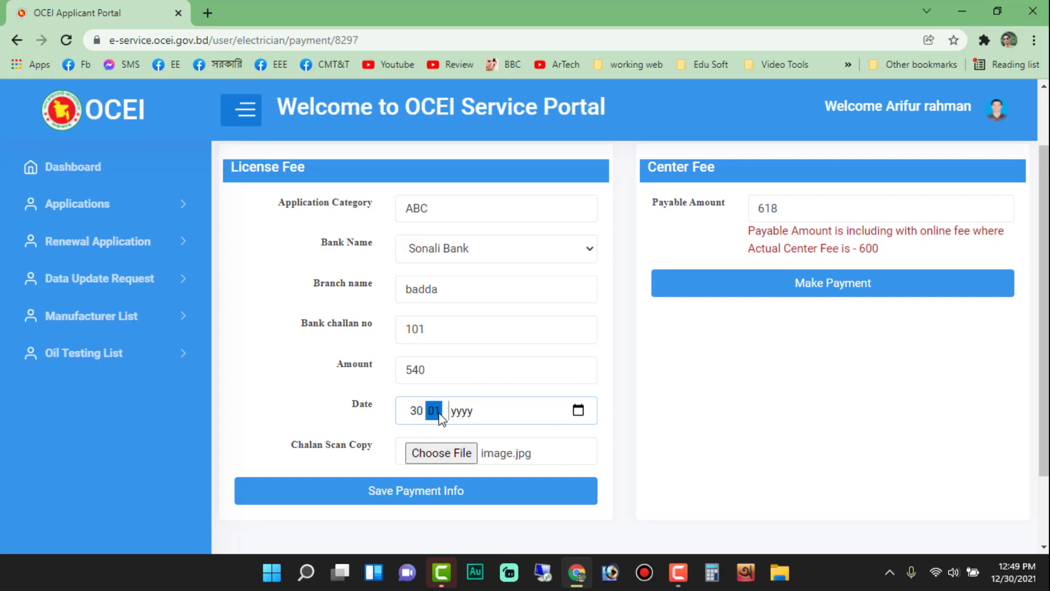
key("Left")
key("Left")
left_click(458, 414)
type("202")
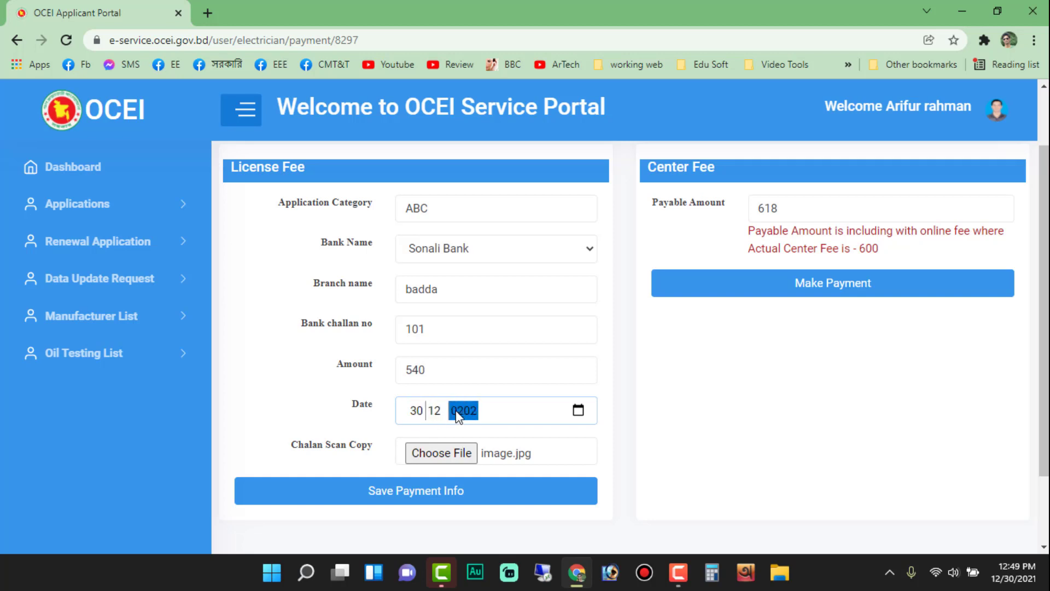
type("1")
left_click(416, 388)
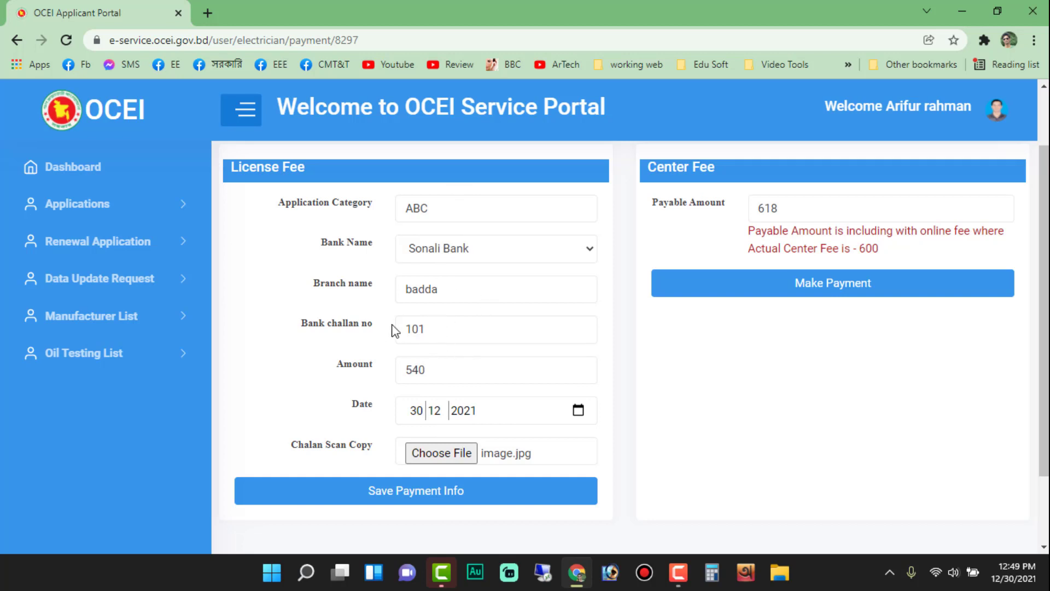
double_click(435, 335)
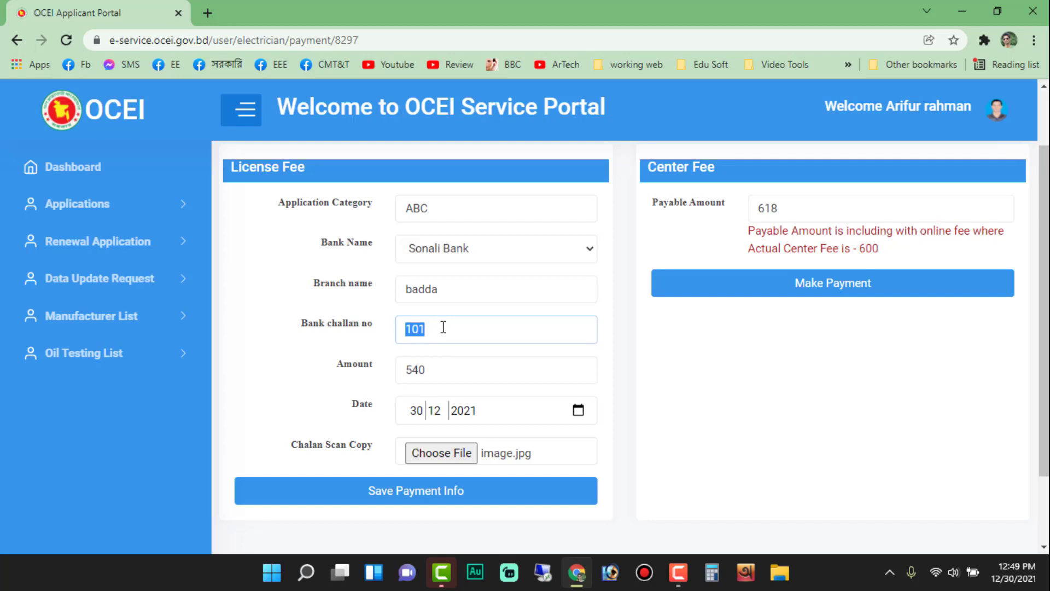
left_click_drag(443, 327, 301, 340)
Step: Save the payment info again and scroll through the reloaded fee page
left_click(432, 492)
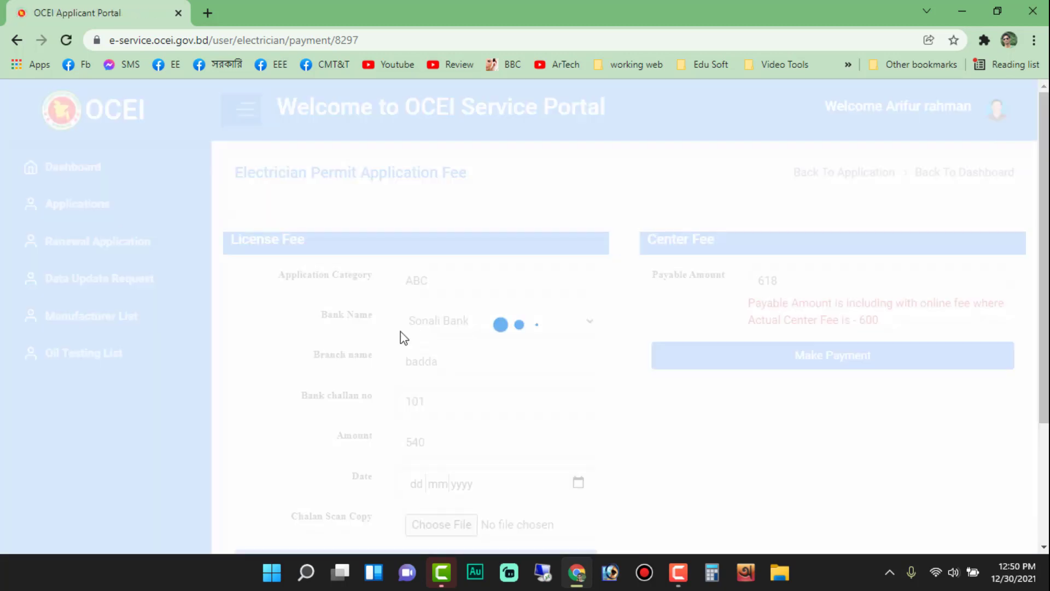
scroll(489, 362, "down", 3)
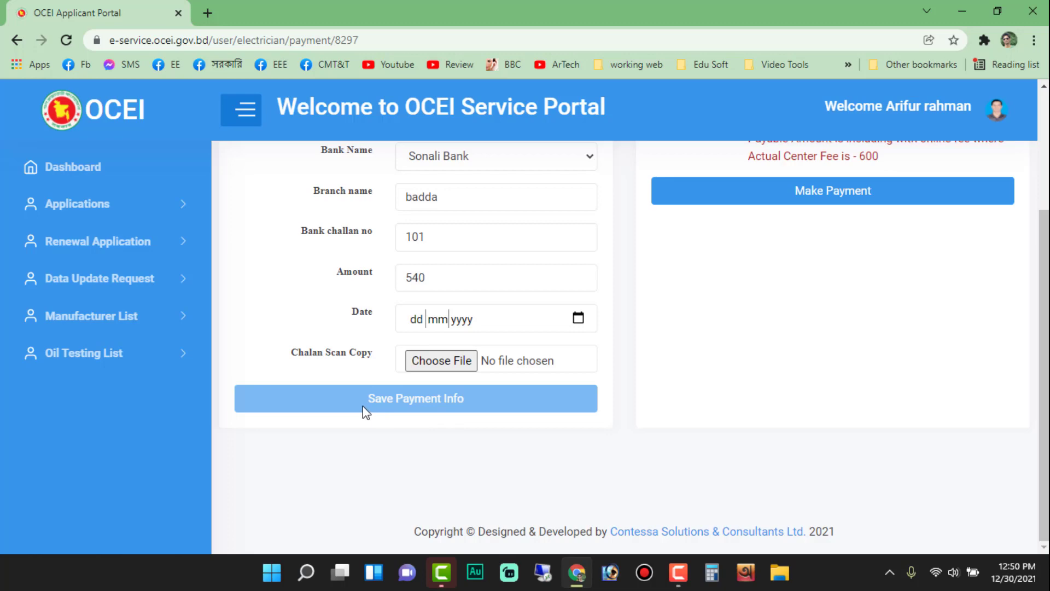
left_click(433, 410)
left_click(446, 239)
scroll(446, 240, "up", 3)
left_click(350, 311)
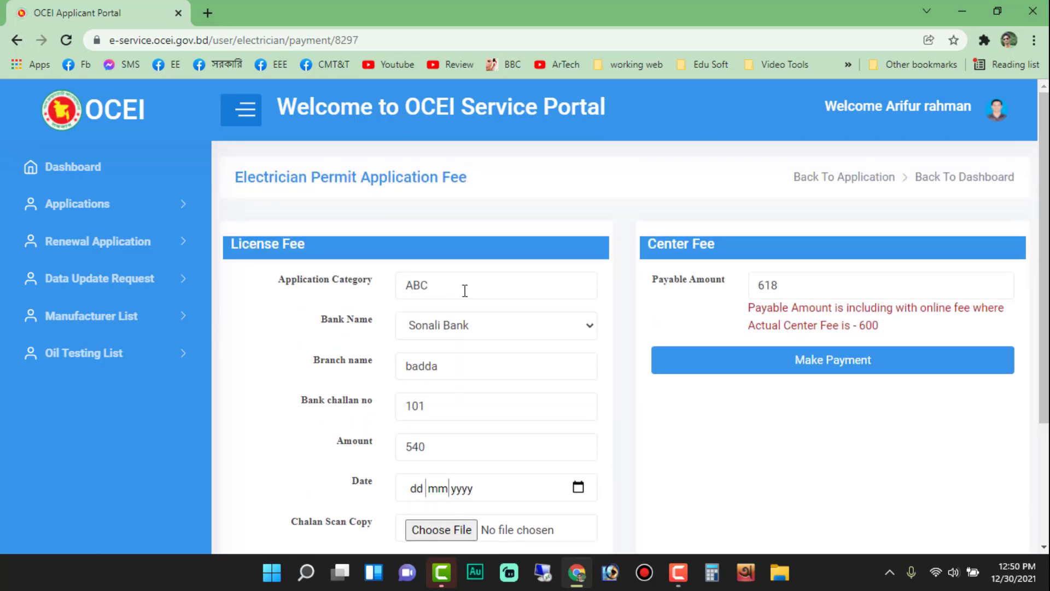
scroll(476, 339, "down", 3)
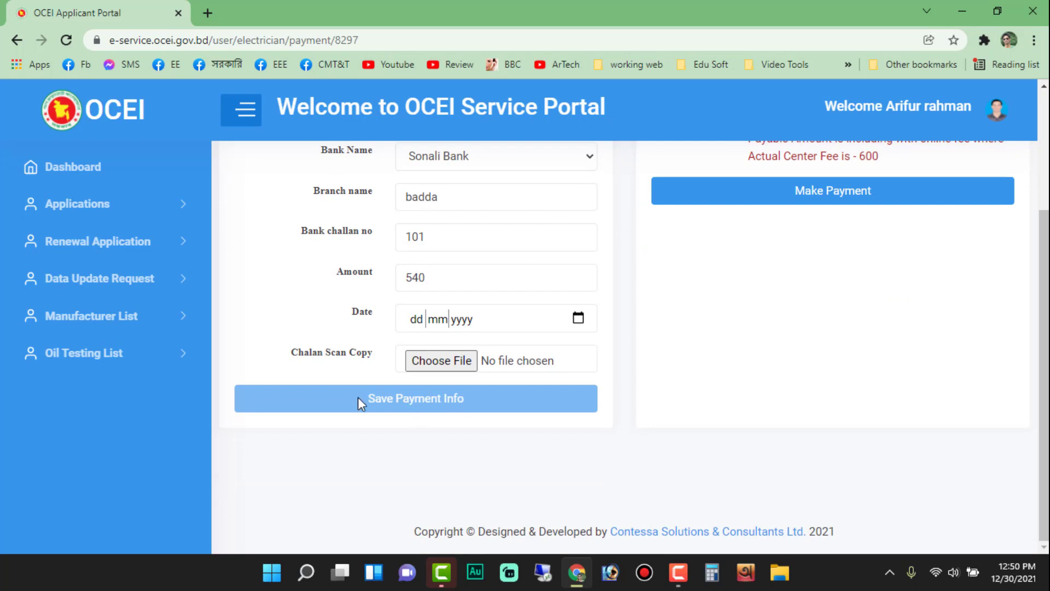
scroll(684, 371, "up", 3)
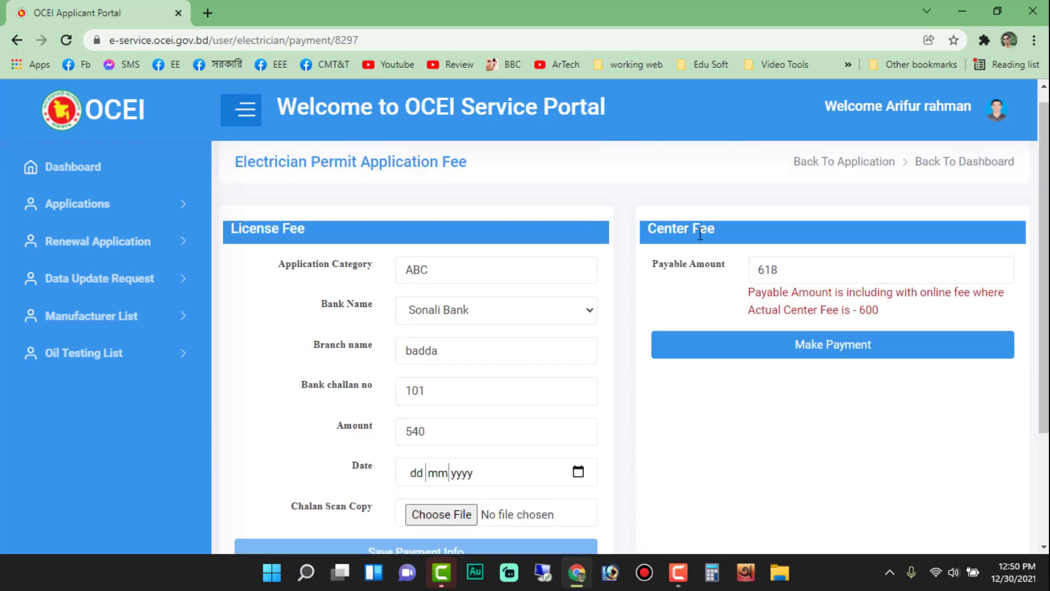
Step: Highlight the Center Fee payable amount of 618
key("ctrl+a")
left_click(819, 288)
double_click(793, 273)
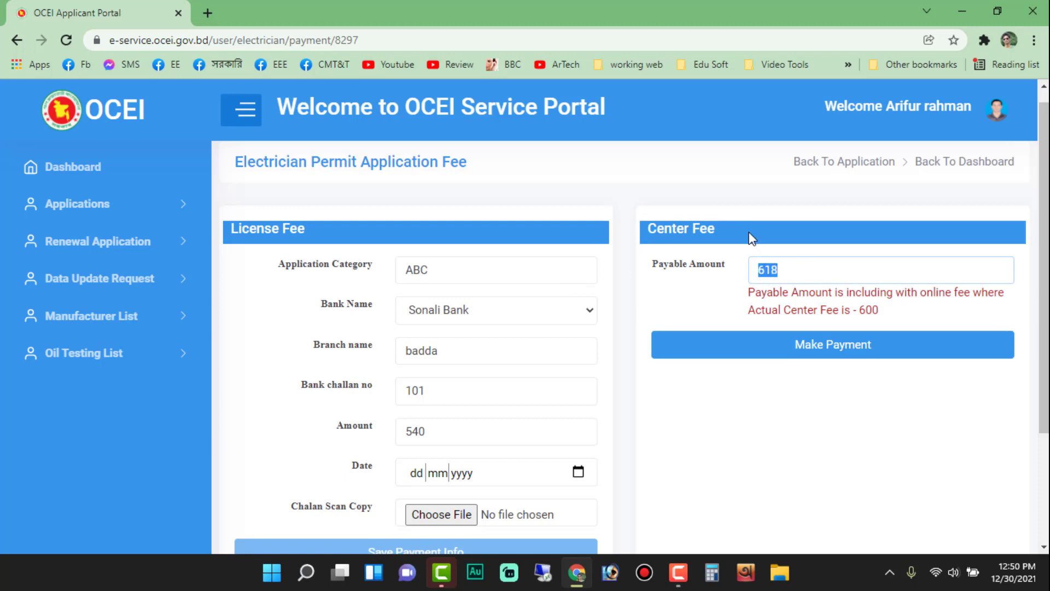
left_click(769, 278)
left_click_drag(784, 271, 737, 280)
Step: Start the Center Fee online payment and pick Nagad under mobile banking
left_click(812, 355)
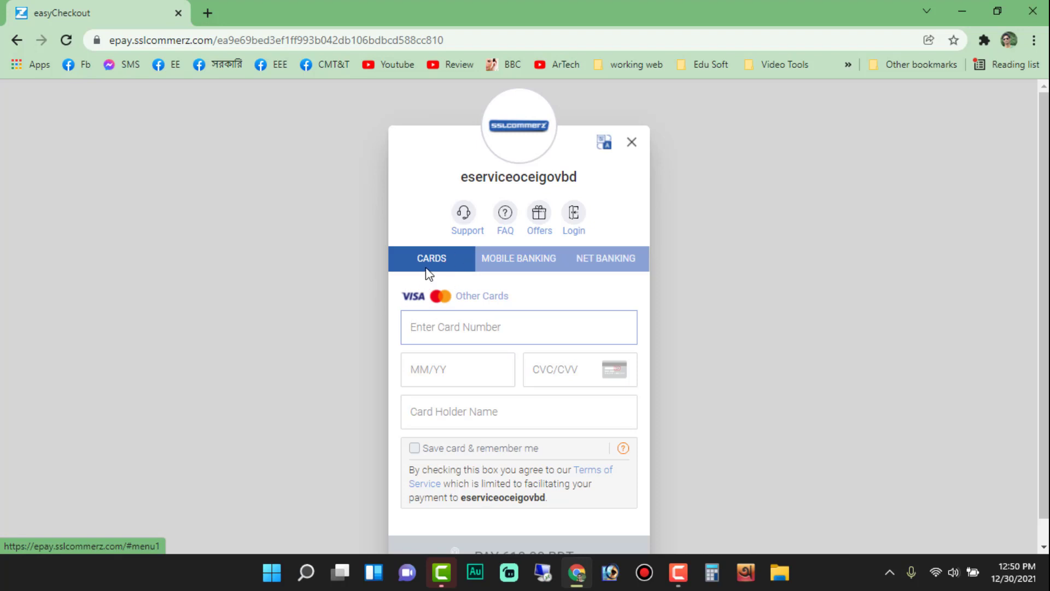
left_click(513, 265)
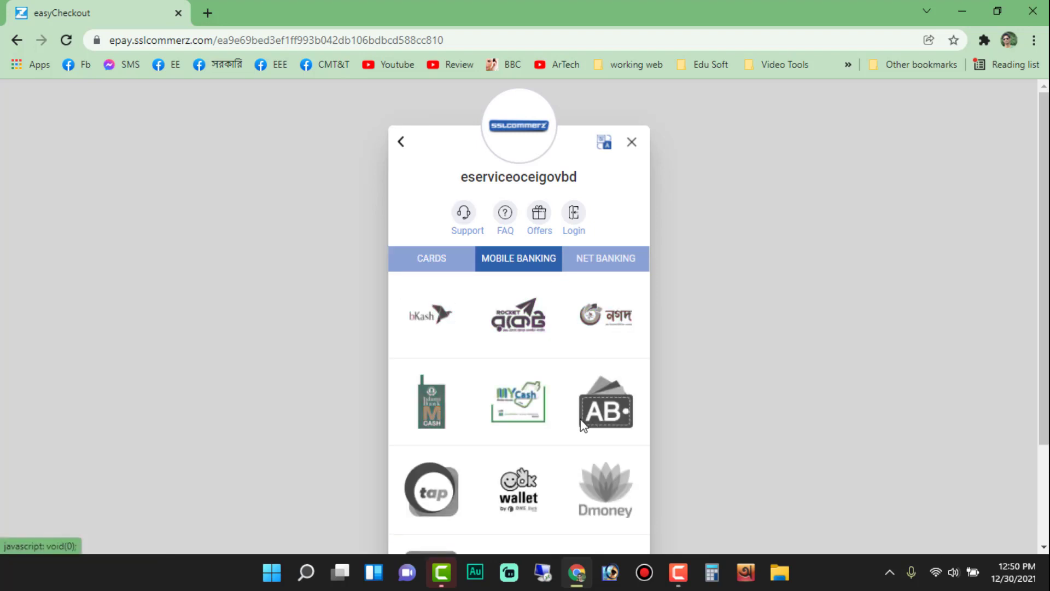
scroll(540, 454, "down", 1)
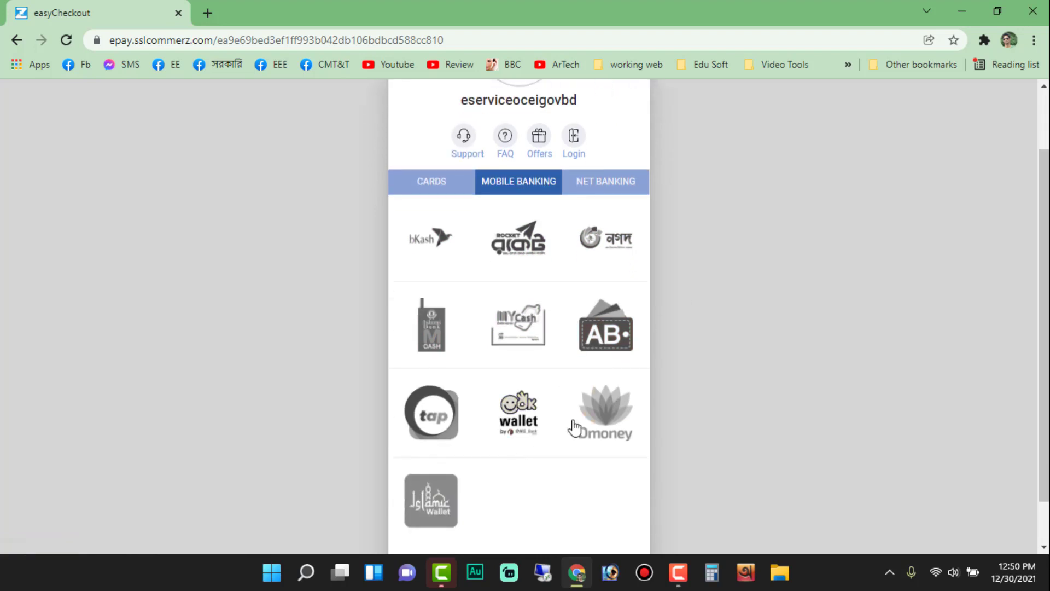
scroll(551, 362, "up", 1)
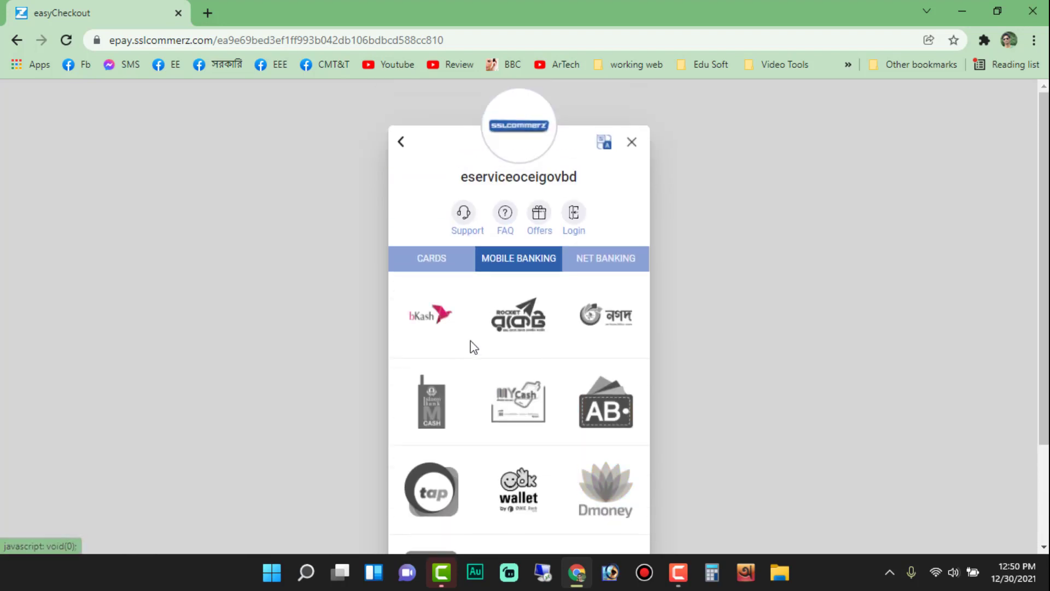
left_click(606, 324)
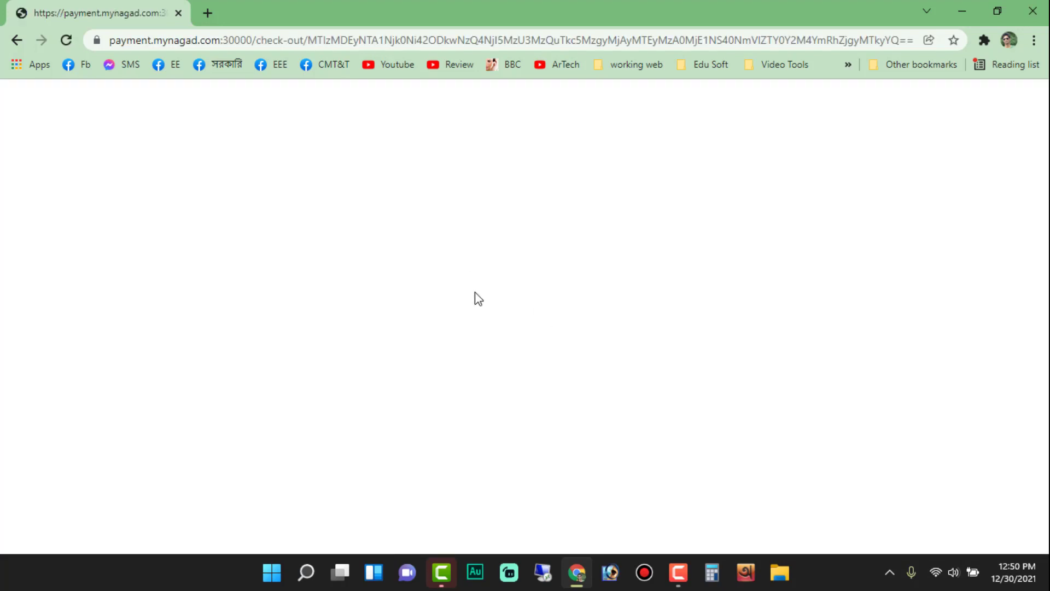
Step: Accept Nagad's terms, note the BDT 618.00 total, then leave the page and confirm
scroll(518, 308, "down", 1)
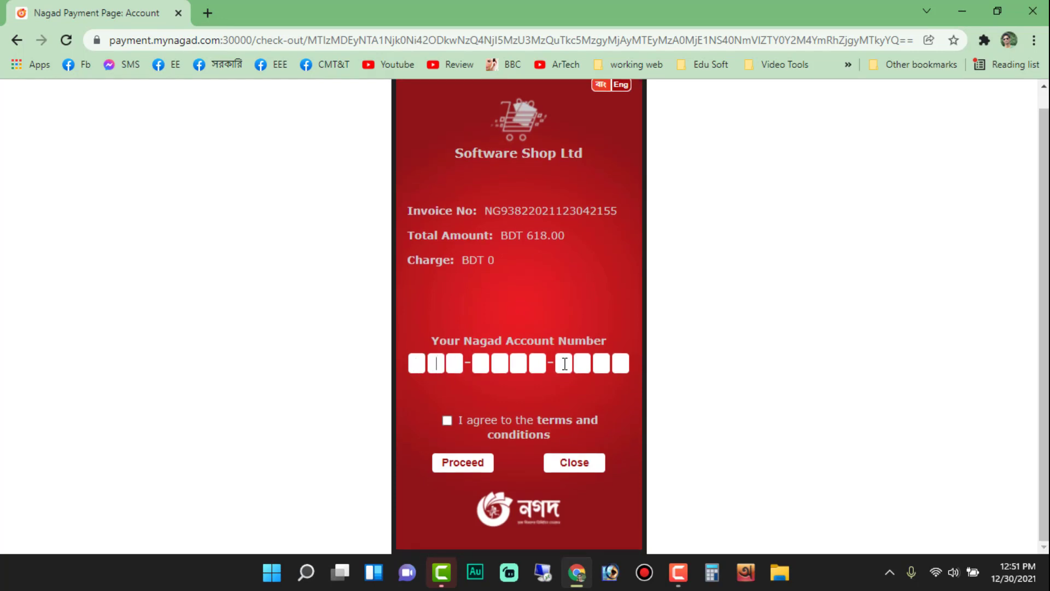
left_click(615, 363)
left_click(448, 421)
left_click_drag(534, 235, 564, 236)
left_click(22, 41)
left_click(602, 128)
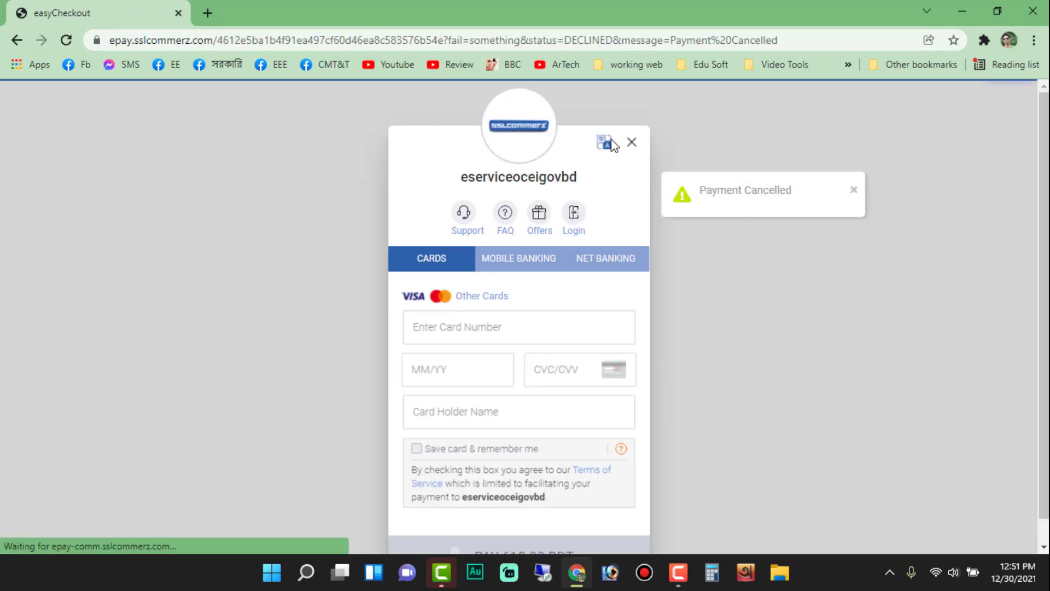
Step: Close the SSLCommerz checkout and confirm YES, CANCEL
left_click(631, 142)
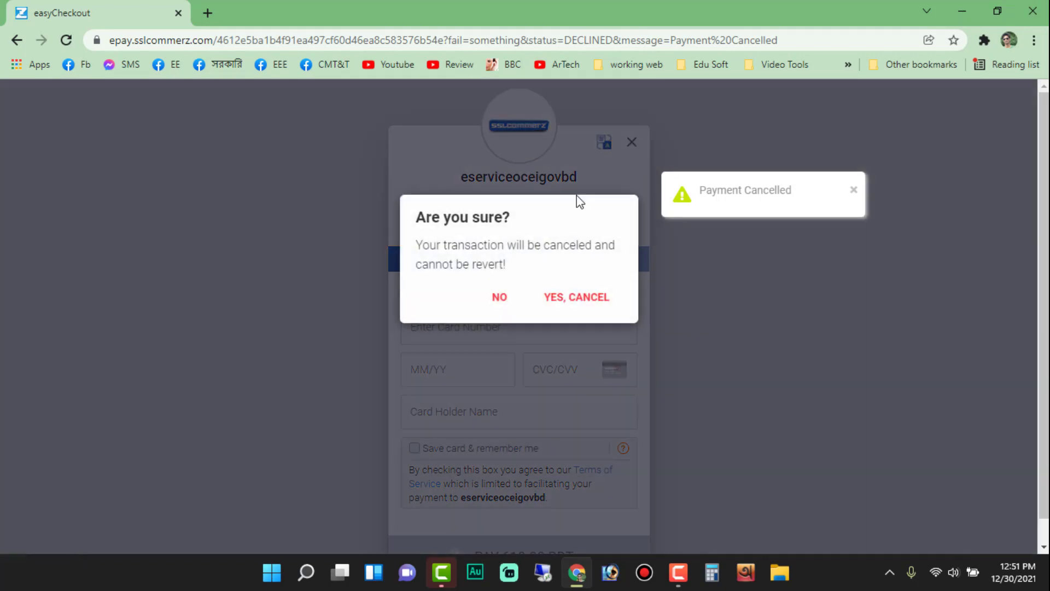
left_click(568, 306)
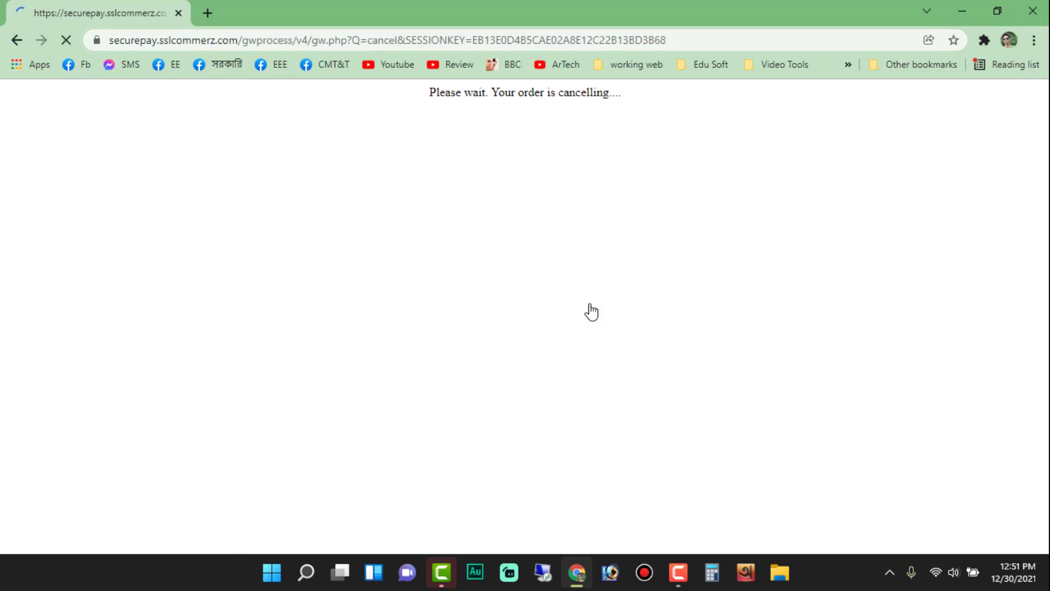